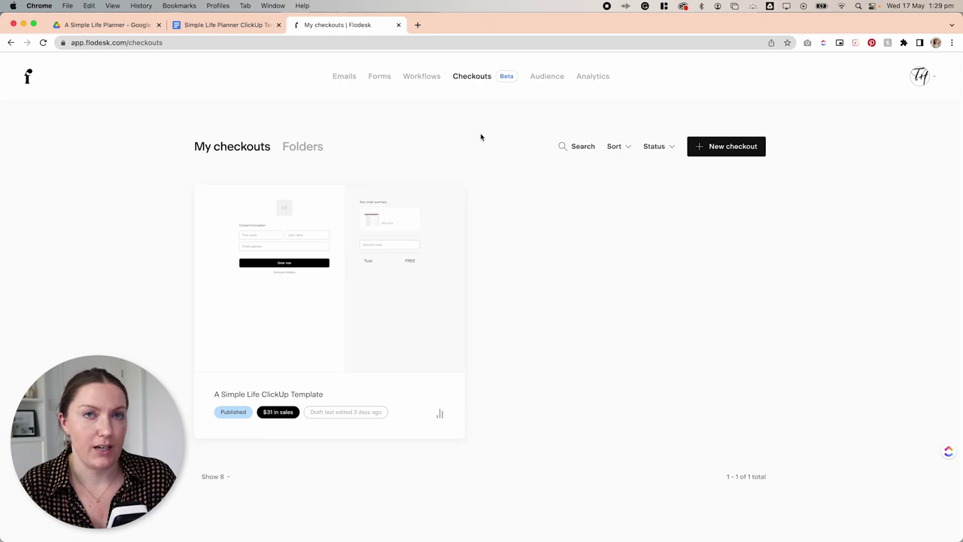
- Confirm Stripe is connected in Checkout setup and save the checkout Terms & Conditions
click(921, 80)
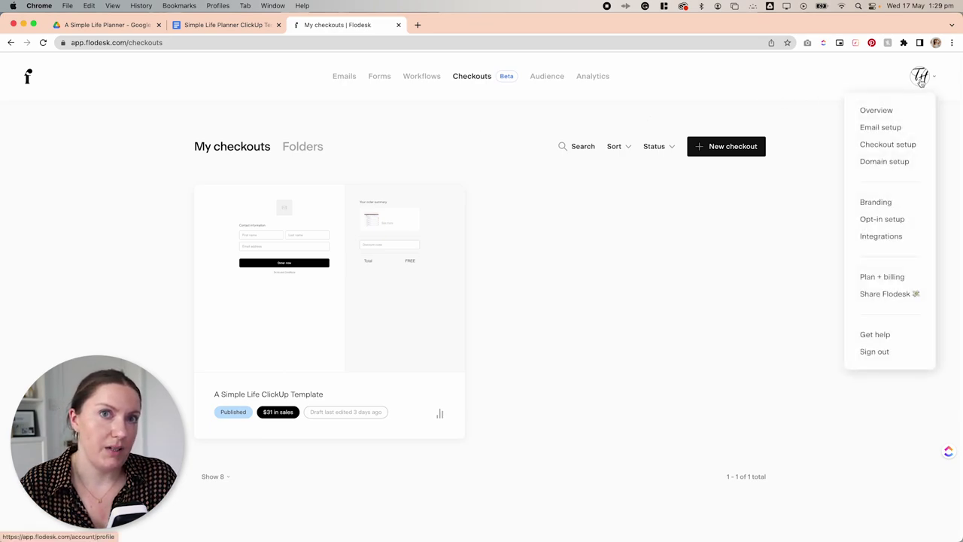
click(885, 147)
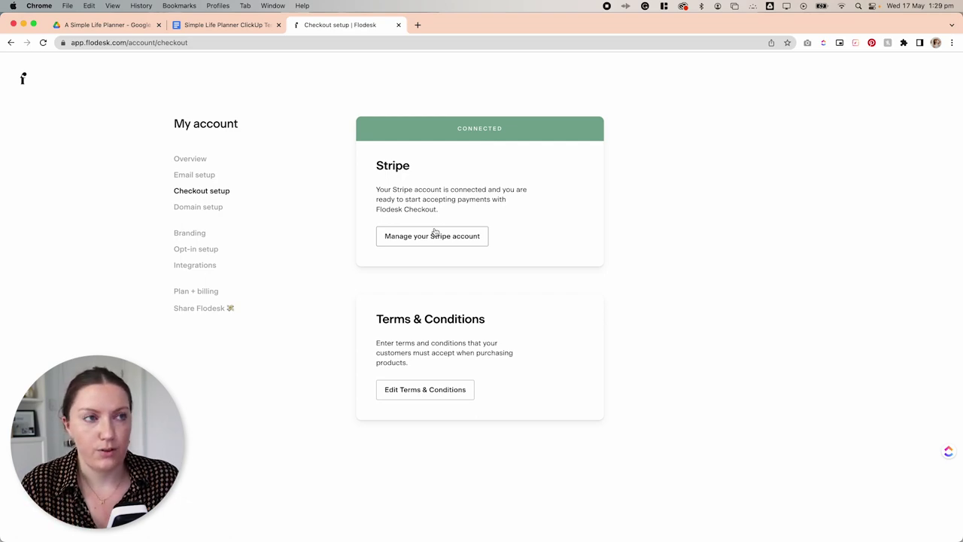
click(433, 394)
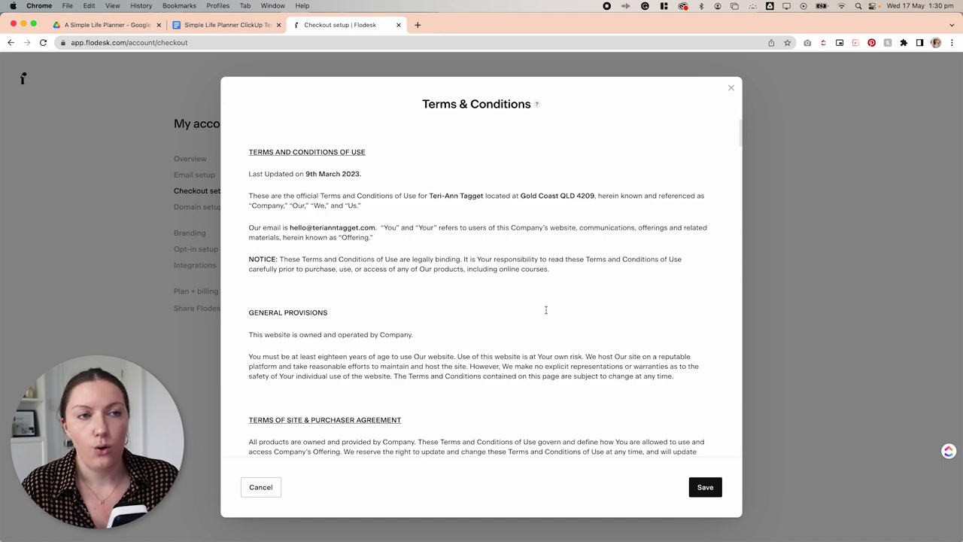
scroll(513, 333, down, 5)
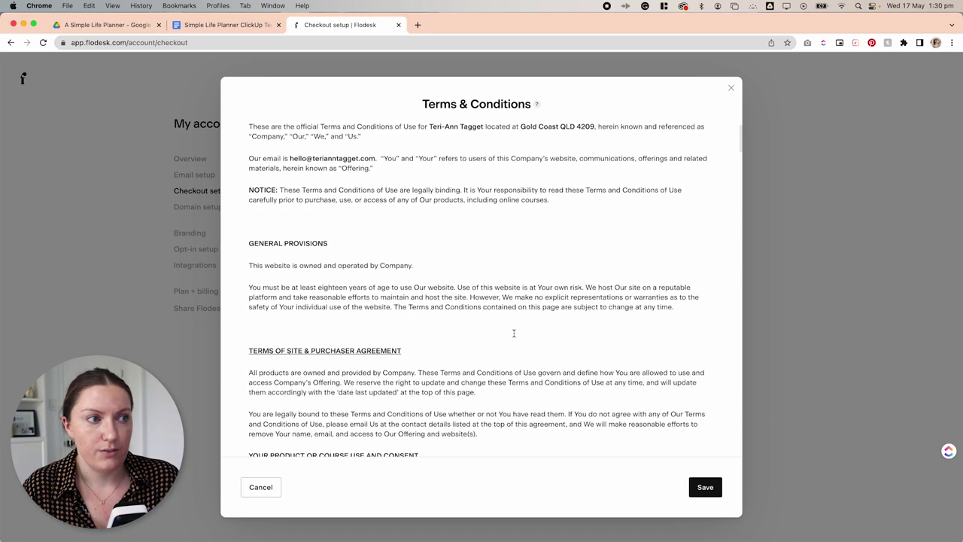
scroll(514, 333, down, 6)
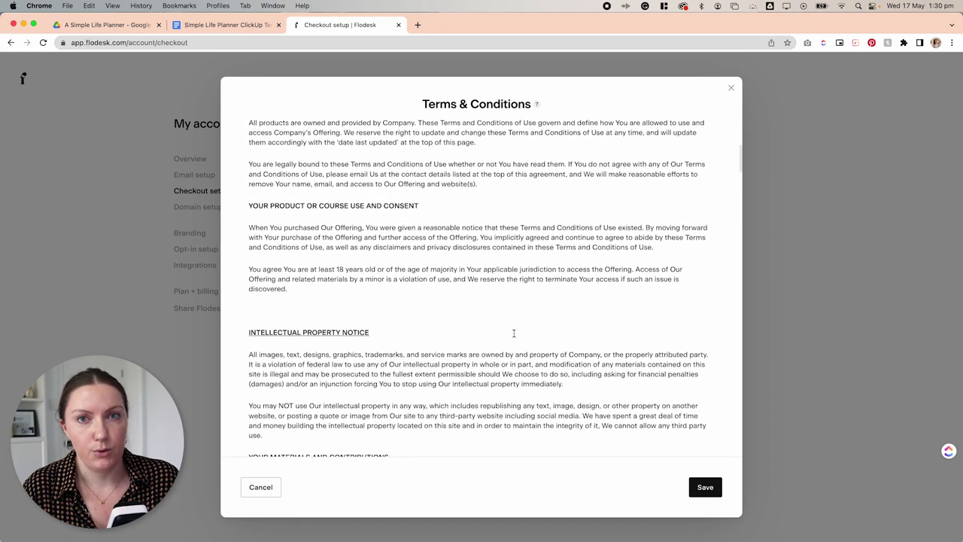
scroll(514, 332, up, 10)
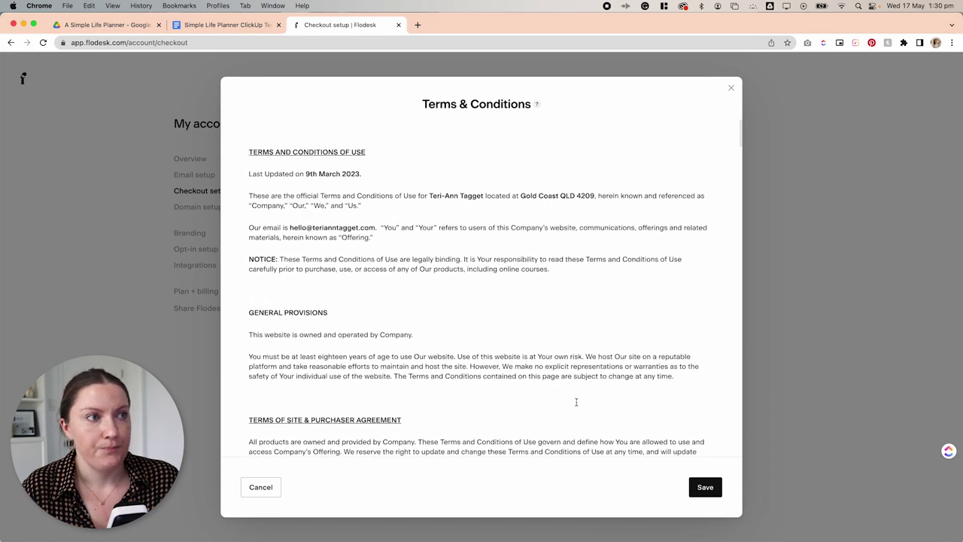
click(706, 488)
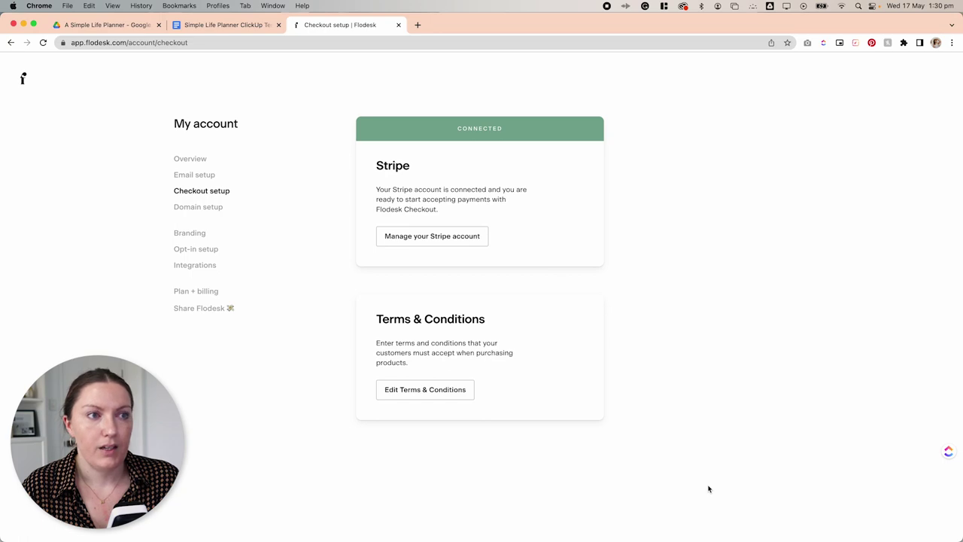
- Go to Audience Segments and review the [PRODUCT] A Simple Life ClickUp Template segment
click(22, 79)
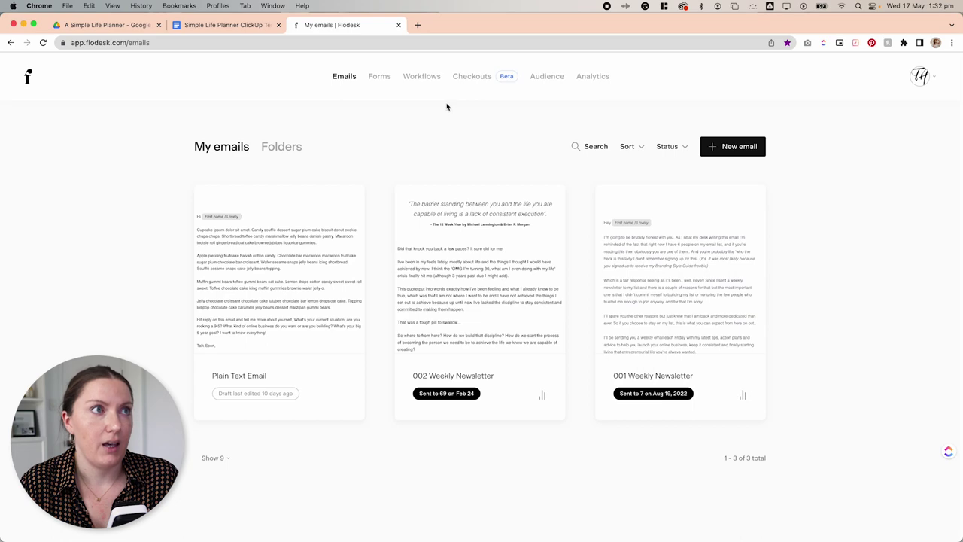
click(550, 79)
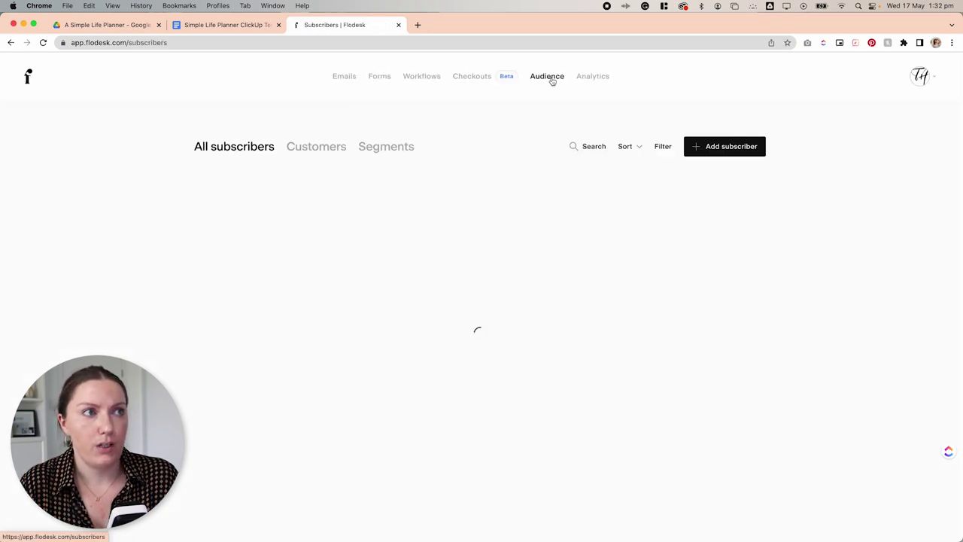
click(389, 152)
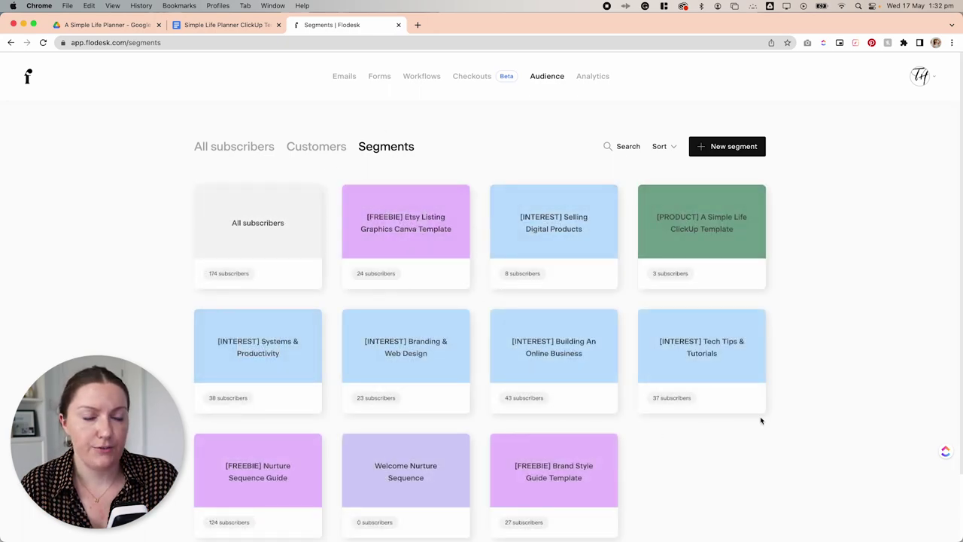
scroll(806, 402, down, 2)
mouse_move(603, 281)
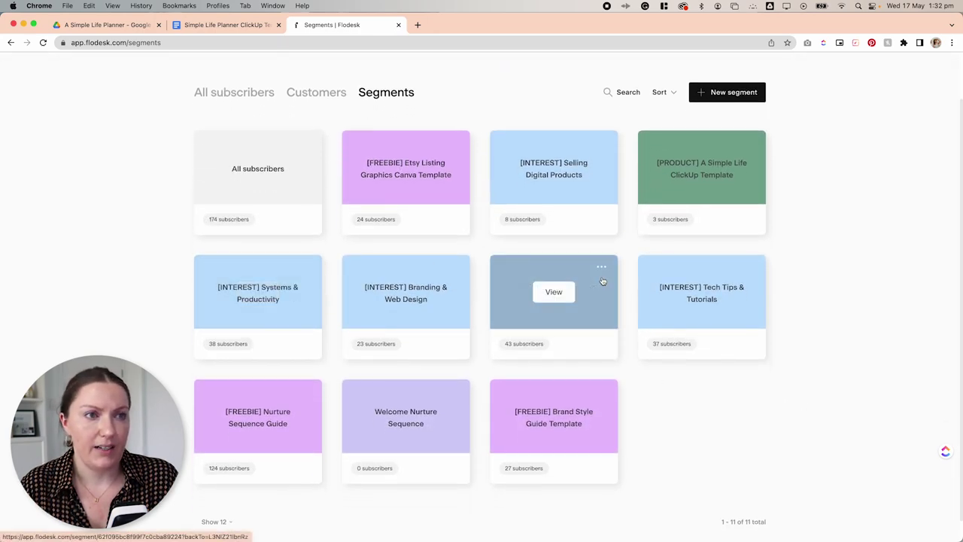
scroll(602, 280, down, 1)
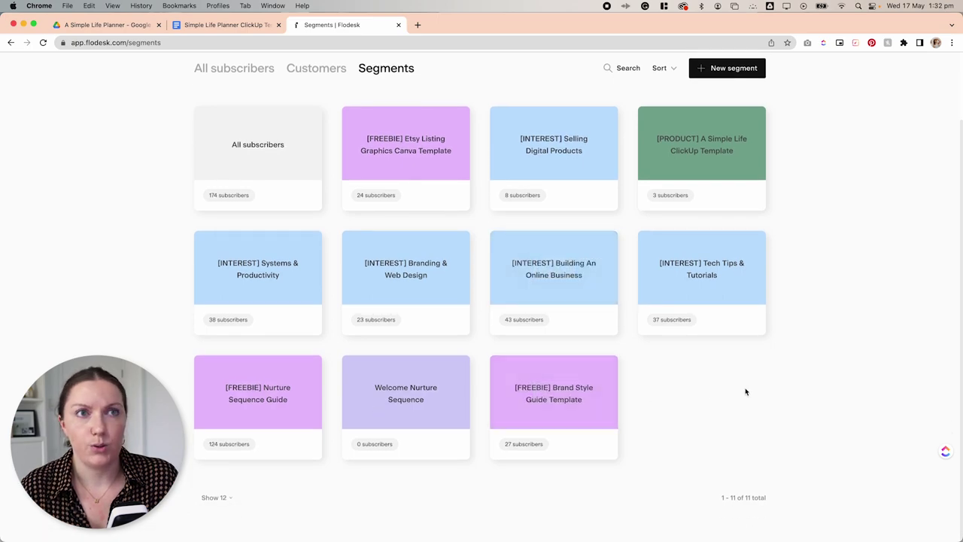
scroll(746, 391, up, 3)
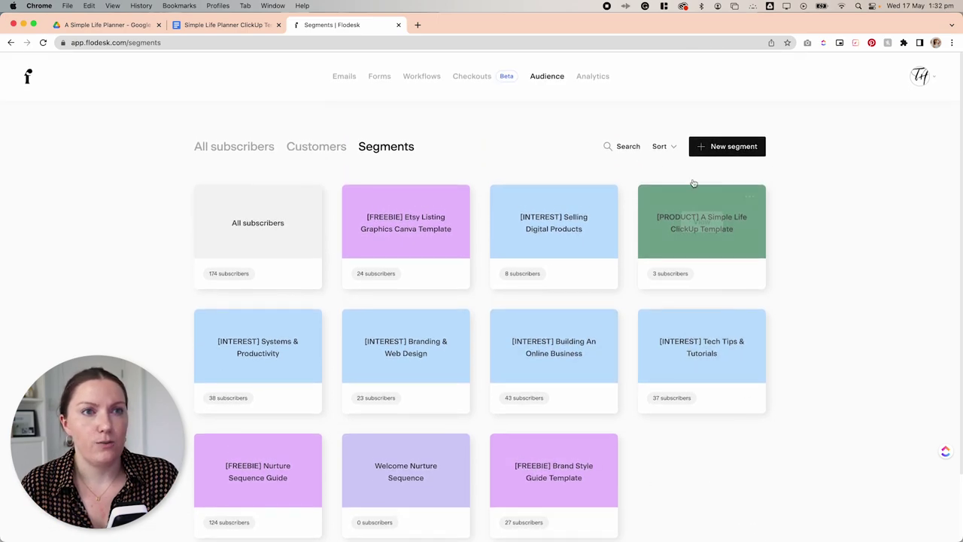
mouse_move(730, 237)
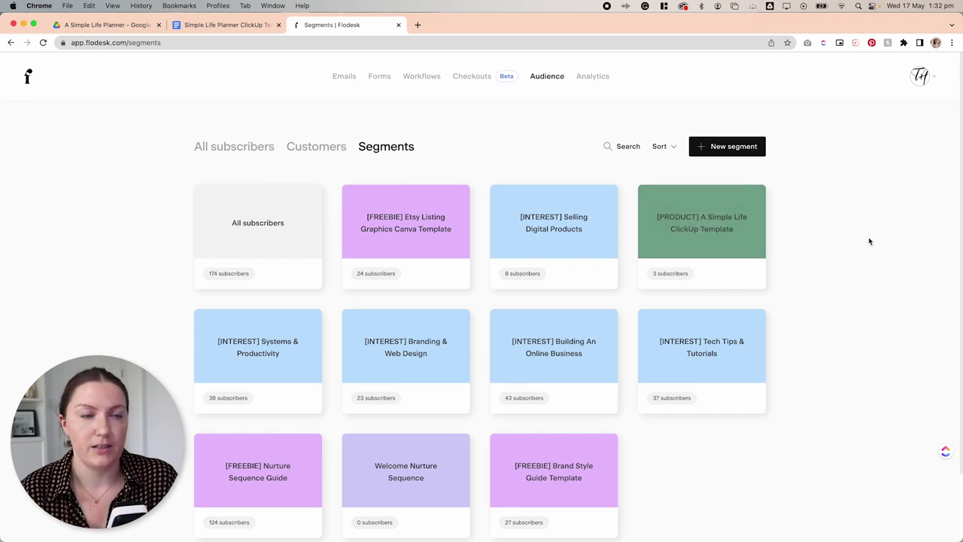
- Start a new segment, then close its form without saving
click(746, 147)
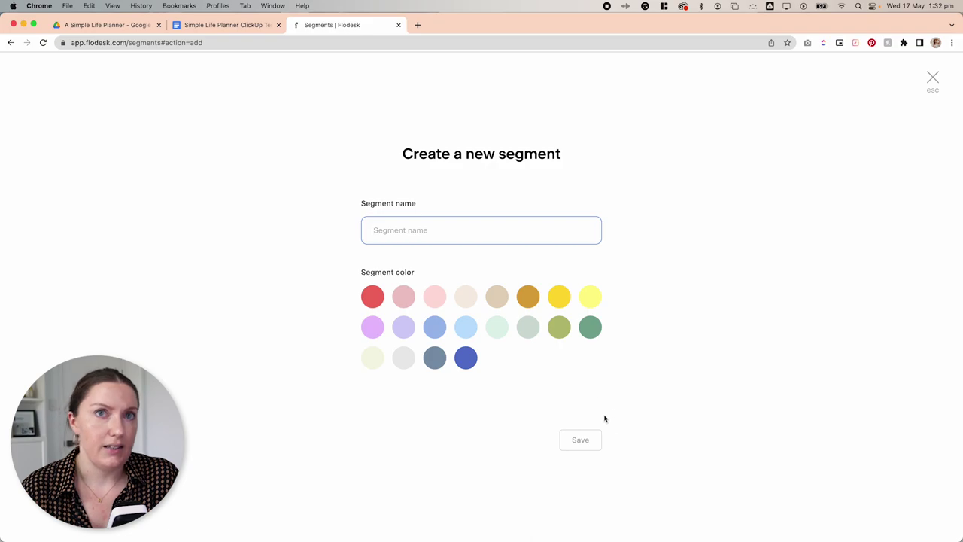
click(930, 78)
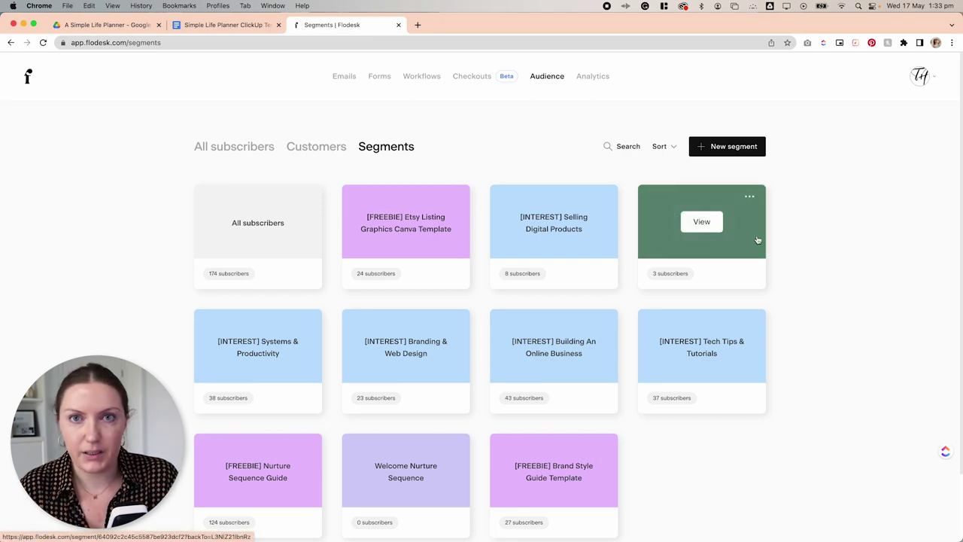
scroll(825, 248, down, 1)
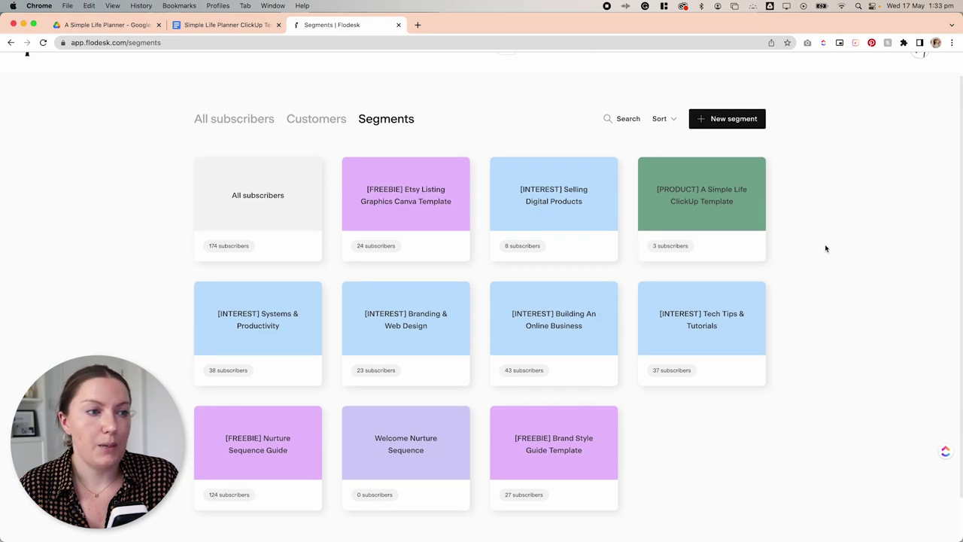
scroll(824, 249, up, 1)
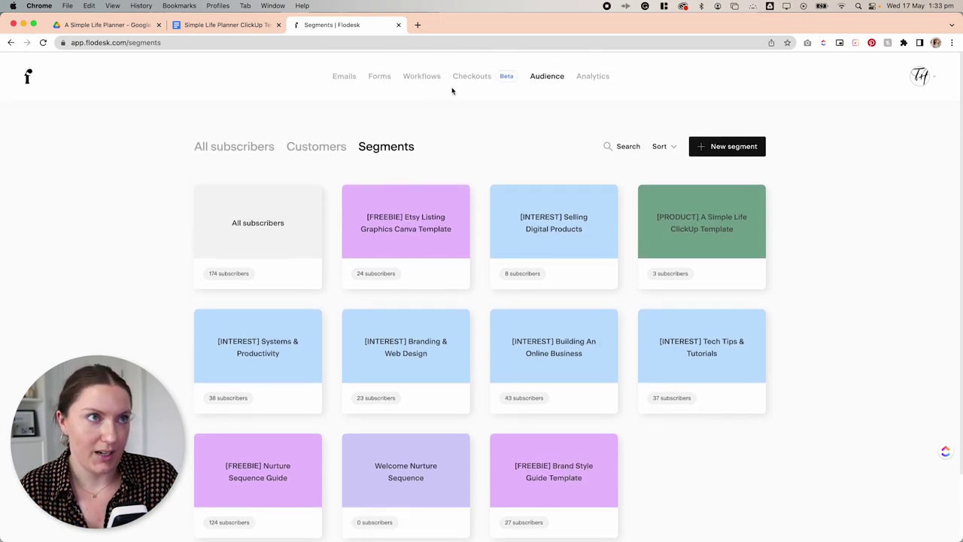
- Start a new checkout from the Checkouts list and browse the Digital product templates
click(474, 77)
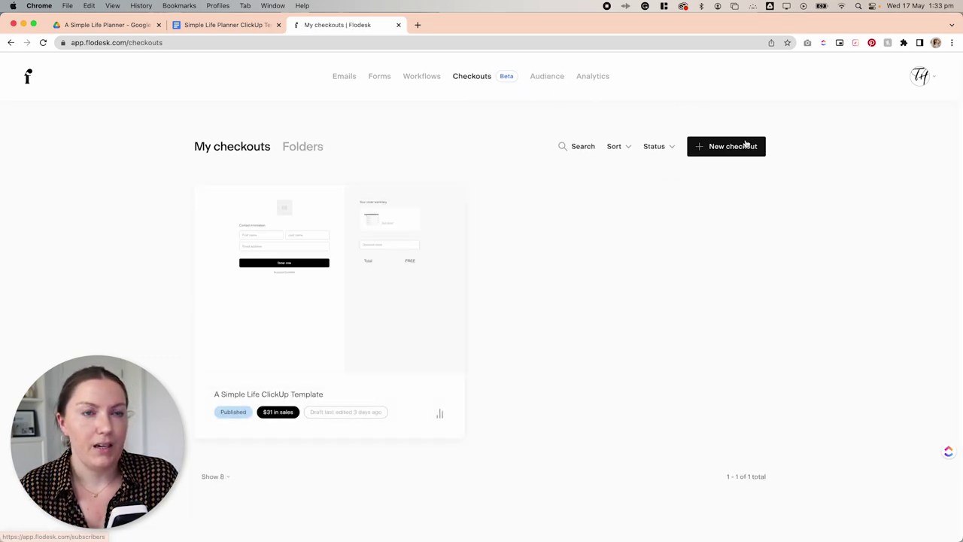
click(723, 148)
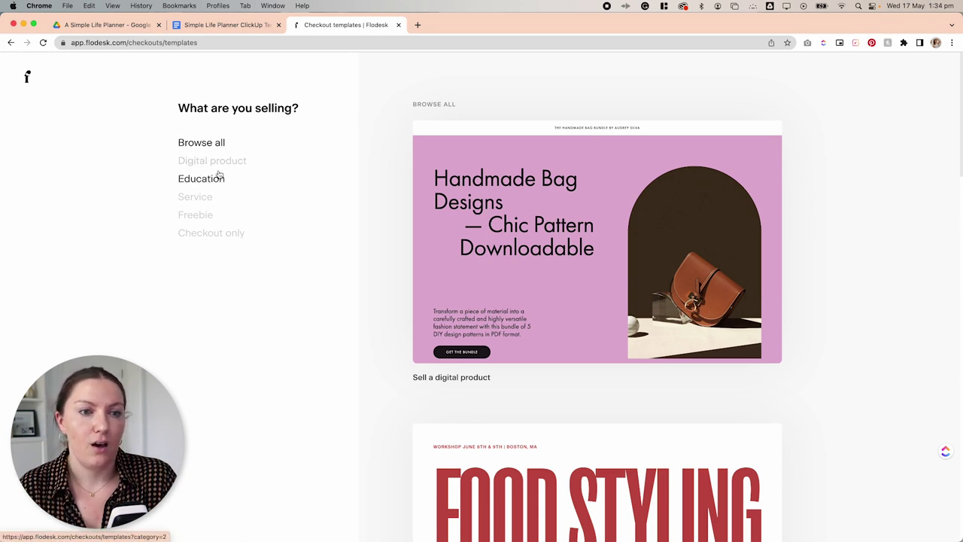
click(216, 160)
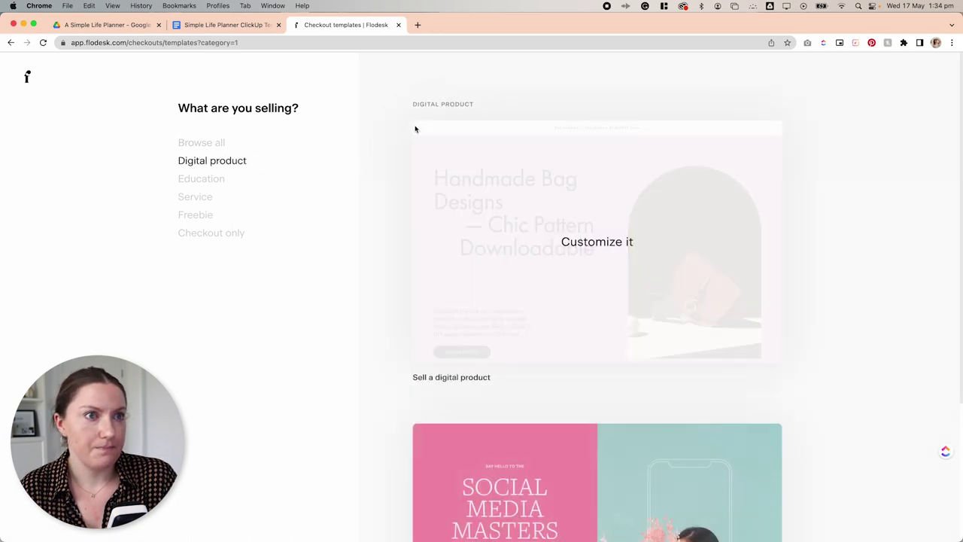
scroll(398, 252, down, 2)
scroll(397, 252, down, 5)
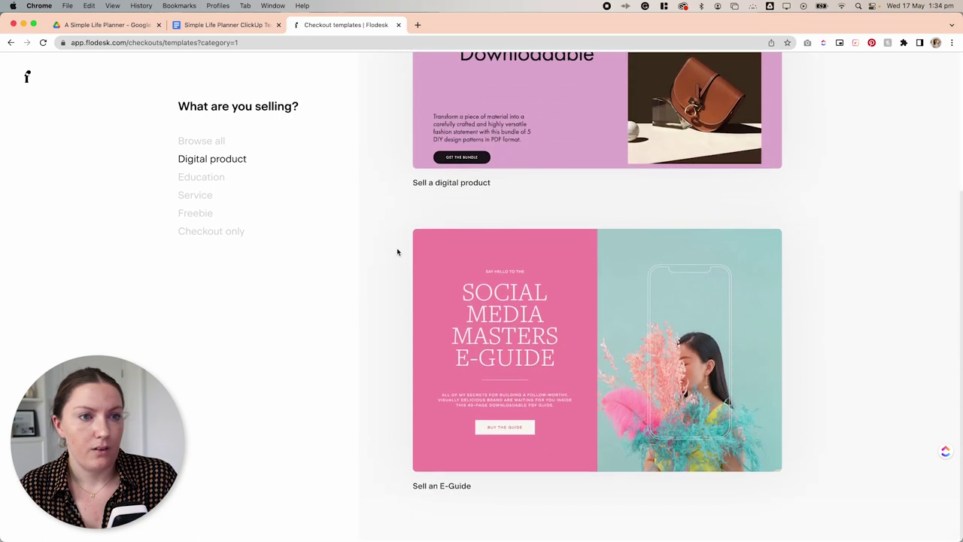
scroll(397, 251, up, 5)
- Compare the Education and Service templates, then return to the Digital product templates
click(215, 183)
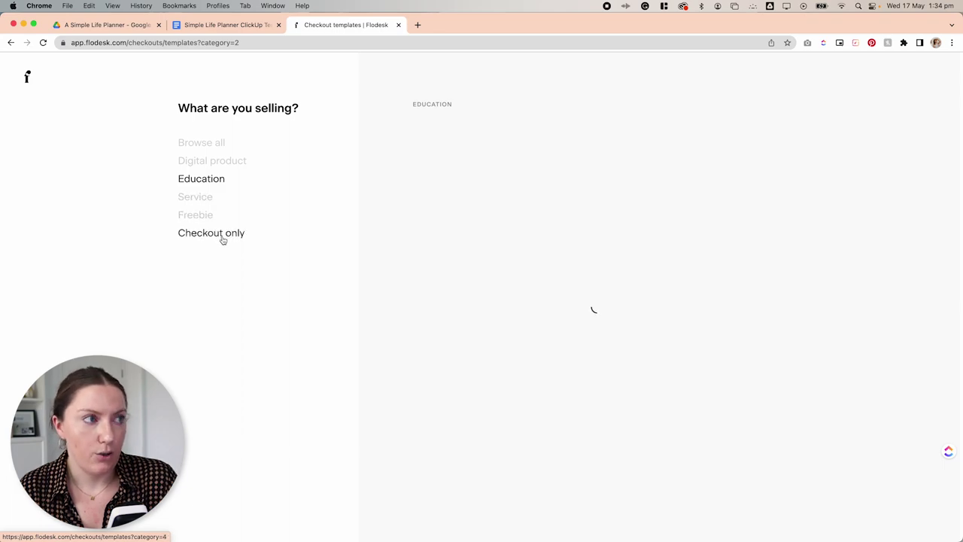
scroll(444, 209, down, 7)
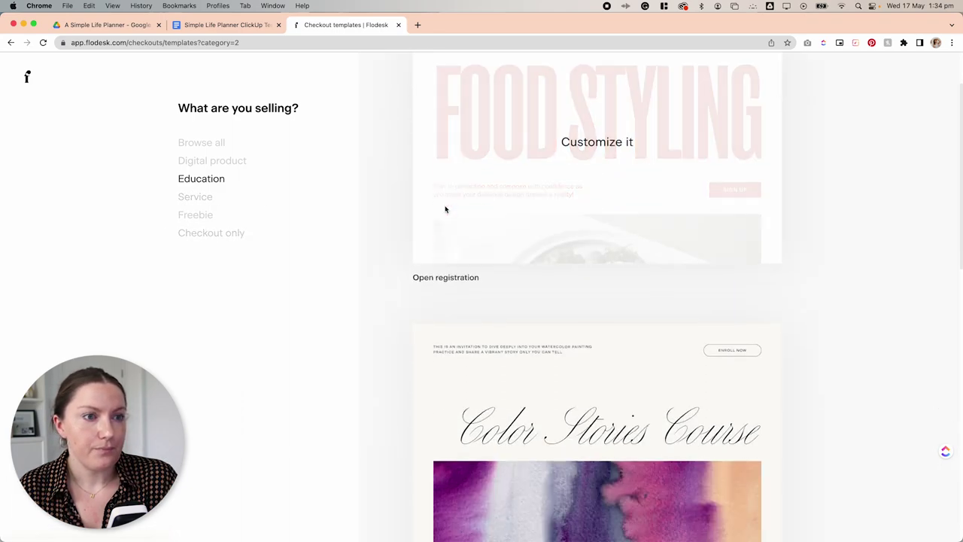
click(256, 200)
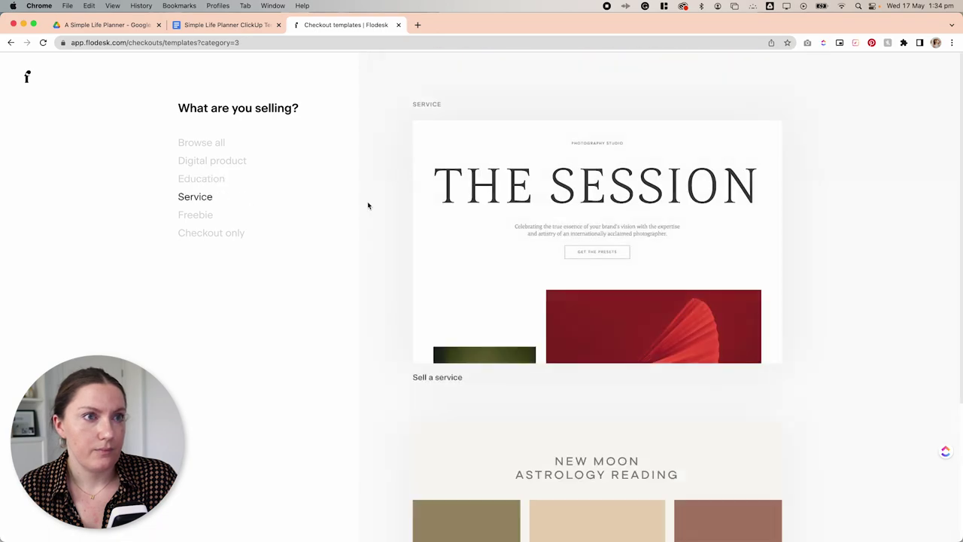
scroll(367, 201, down, 3)
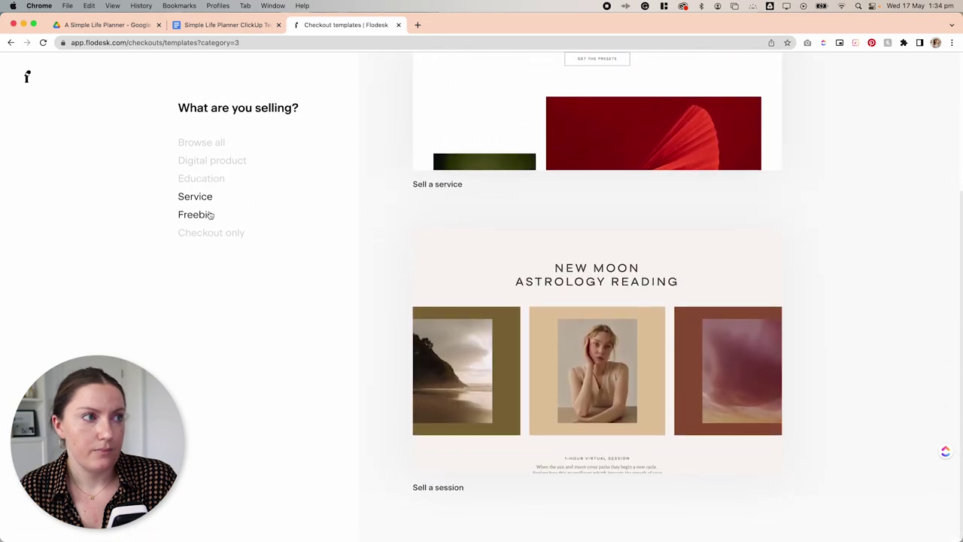
click(212, 160)
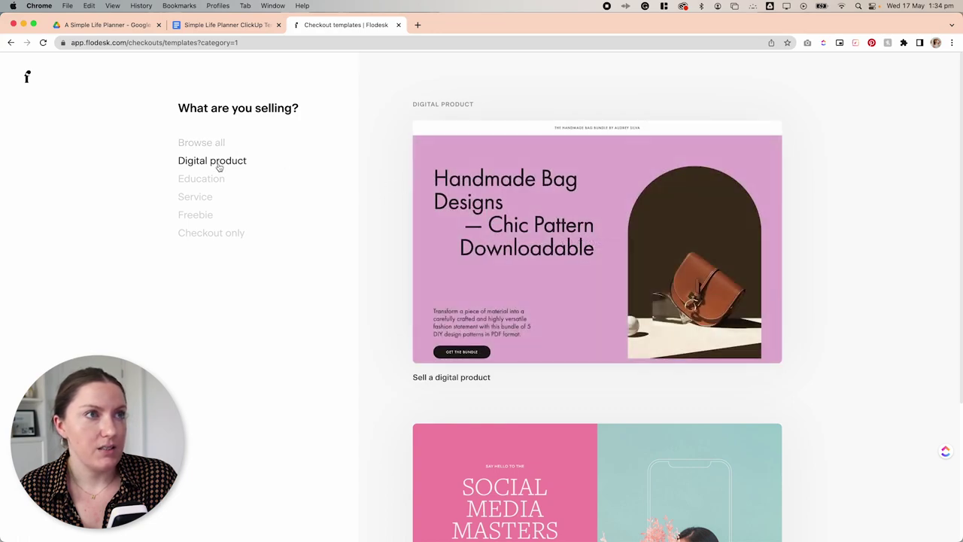
mouse_move(547, 221)
scroll(547, 220, down, 3)
scroll(549, 219, up, 3)
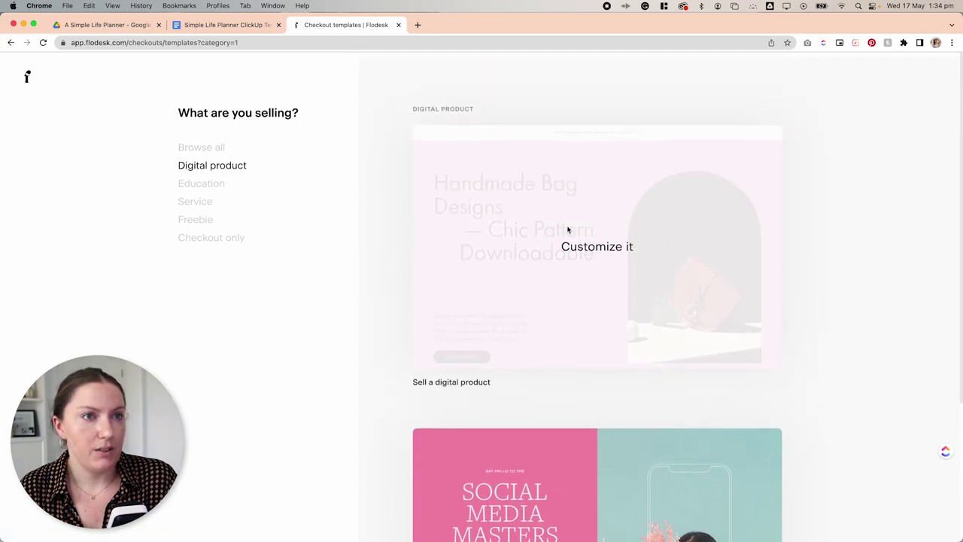
- Customize the Sell a digital product template and set the product price to 17.99
click(605, 248)
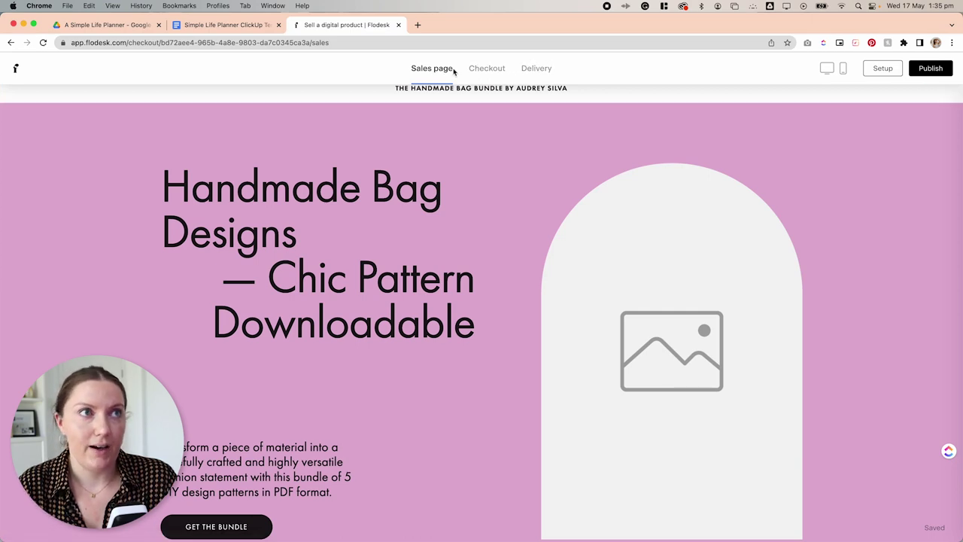
scroll(455, 84, up, 1)
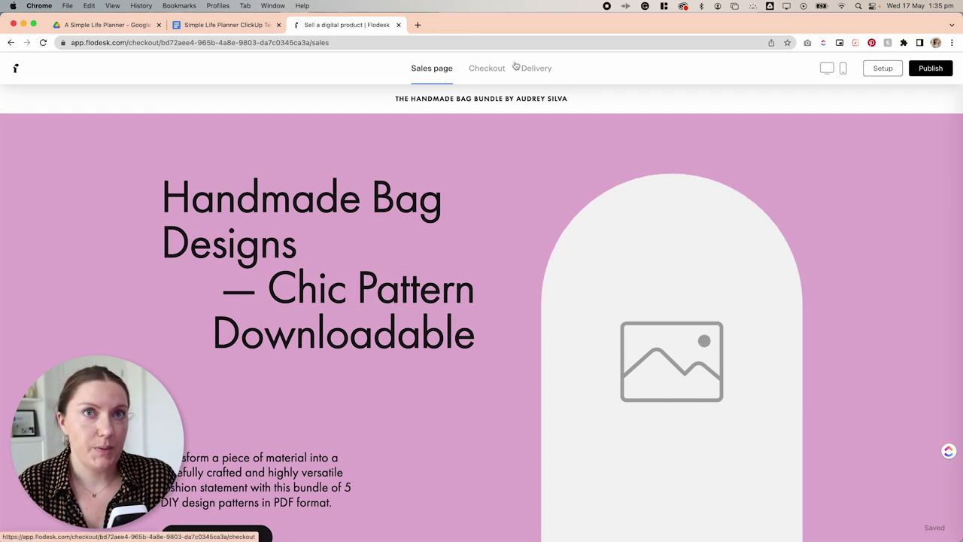
click(882, 68)
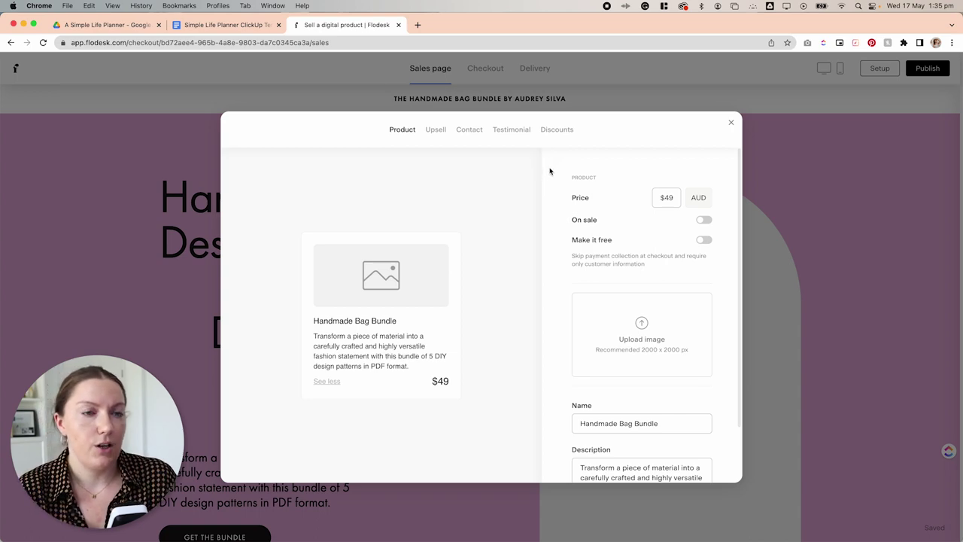
click(662, 200)
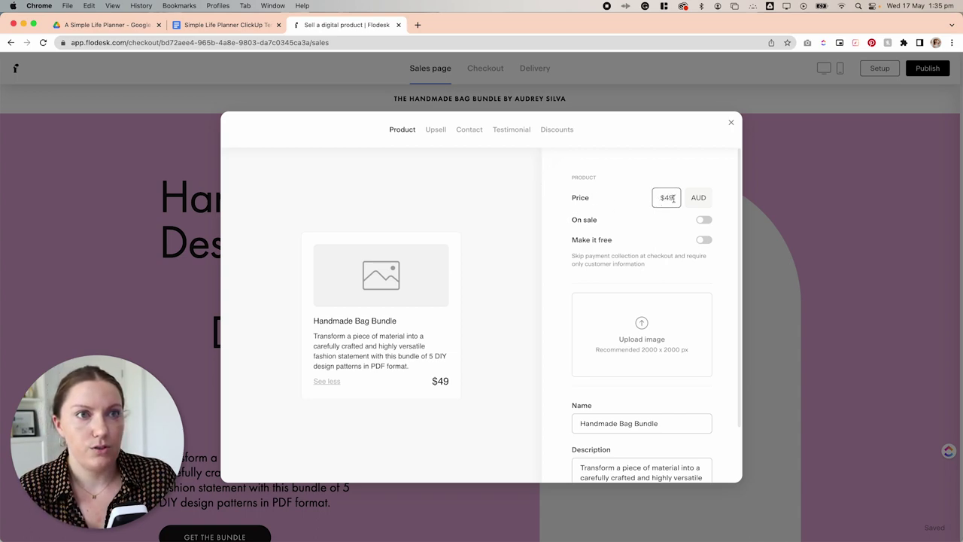
drag(675, 198, 665, 198)
text(17.99)
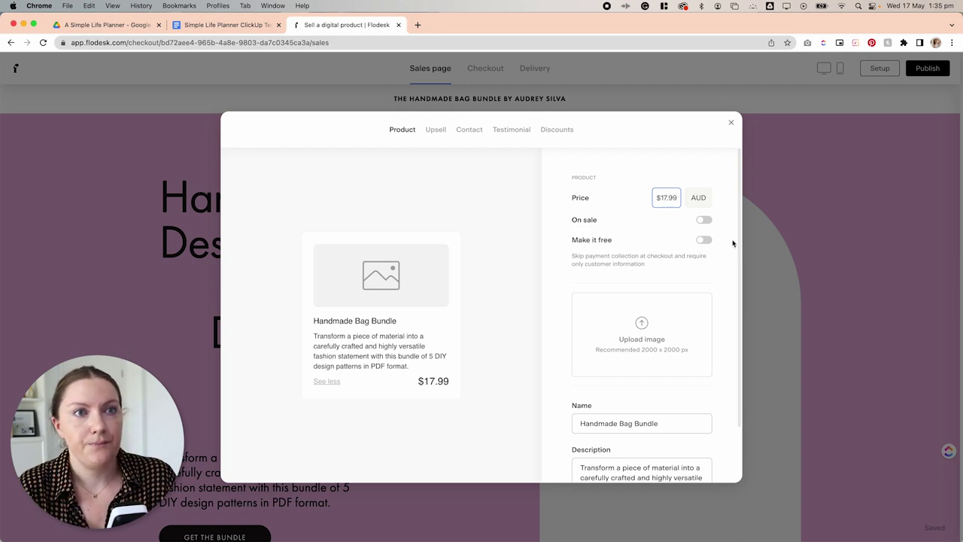
- Upload the planner image and name the product 'Simple Life Planner ClickUp Template'
scroll(707, 267, down, 2)
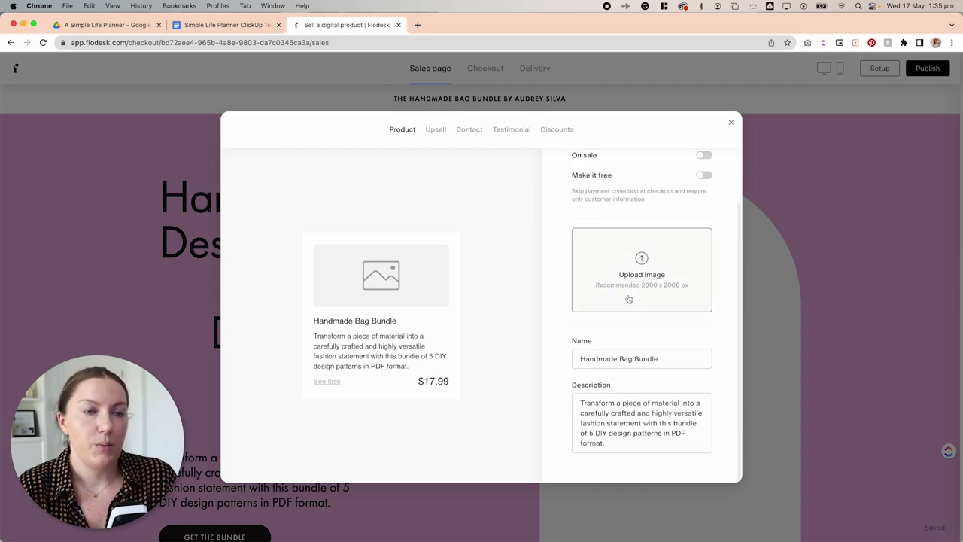
click(641, 260)
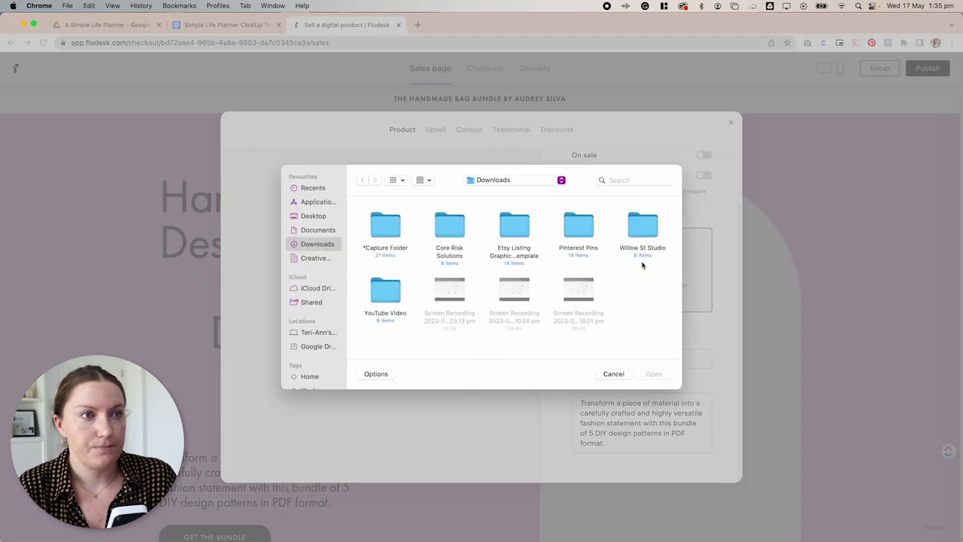
double_click(640, 263)
scroll(677, 354, down, 1)
drag(682, 357, 552, 359)
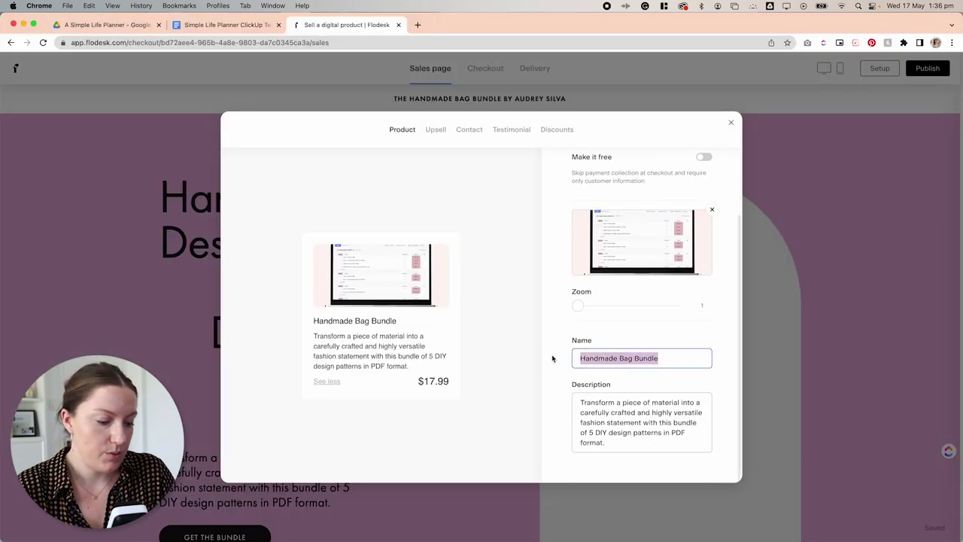
text(Simple Life Planner ClickUp Template)
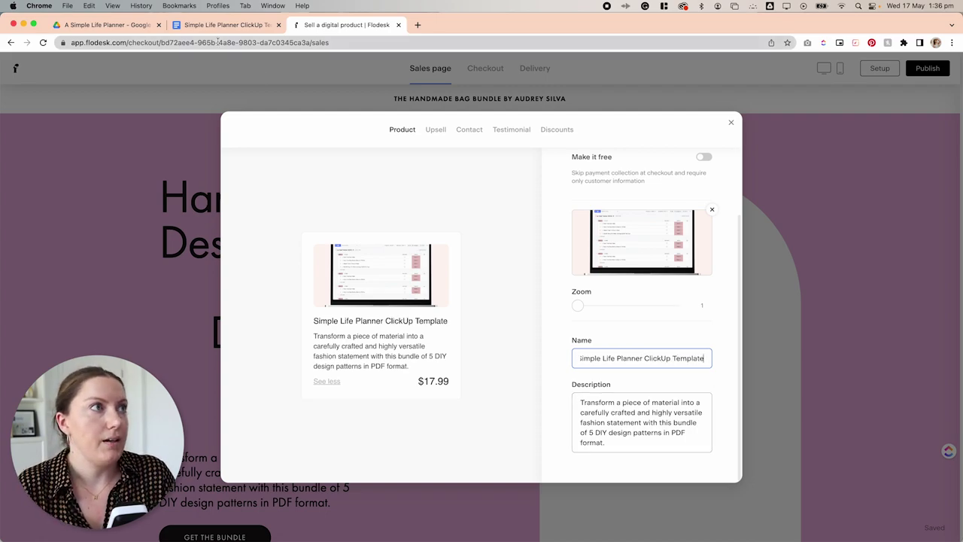
click(225, 25)
key(ctrl+Tab)
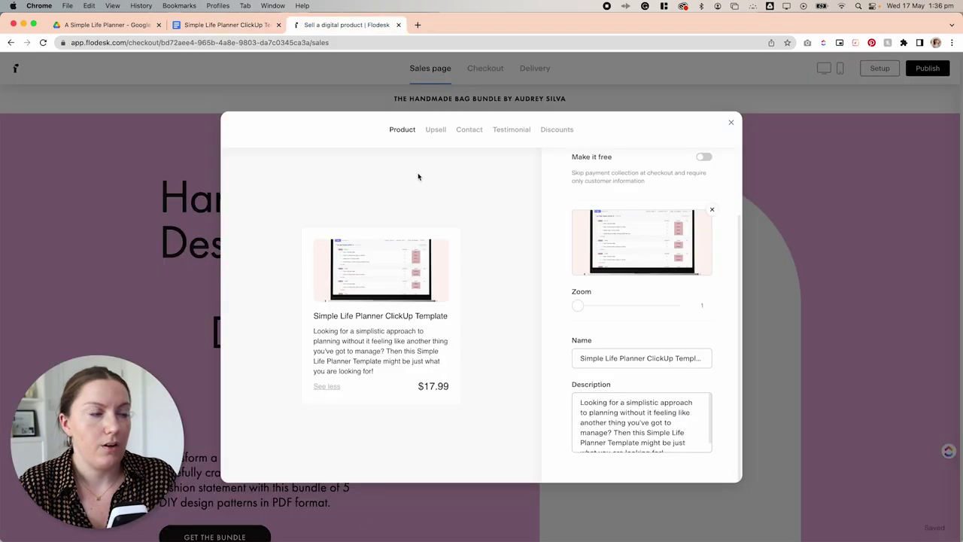
- Review the checkout's Upsell offer settings
click(436, 130)
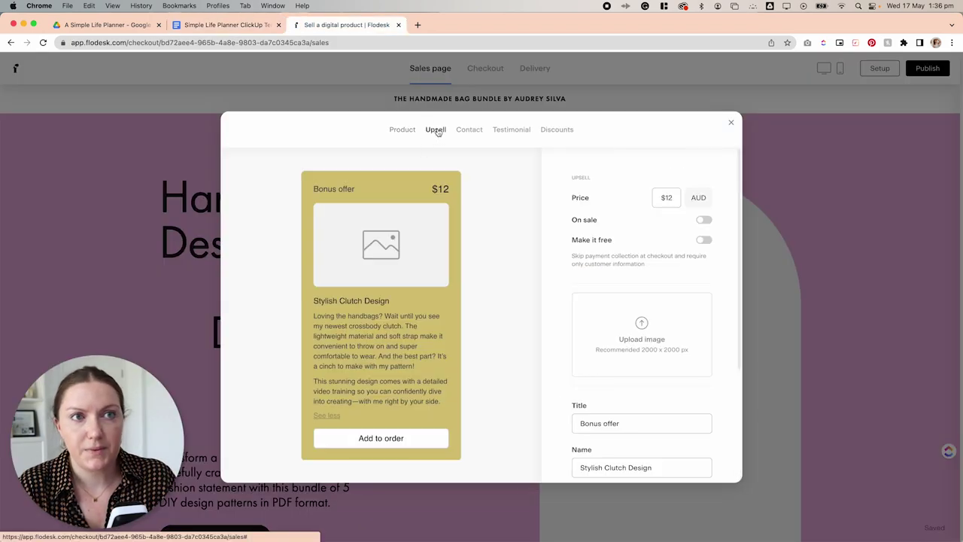
scroll(638, 253, down, 1)
scroll(638, 253, down, 2)
scroll(638, 253, up, 4)
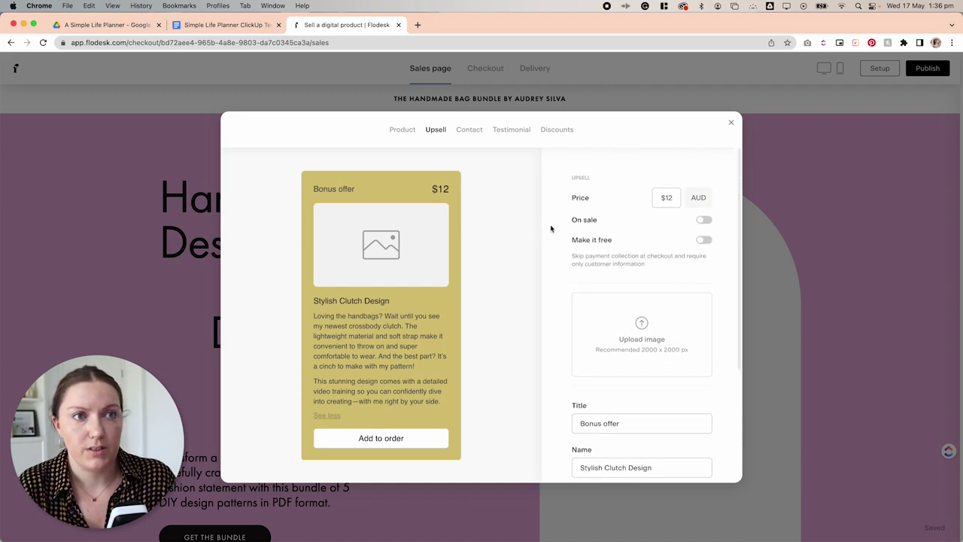
scroll(622, 265, down, 2)
scroll(623, 260, up, 2)
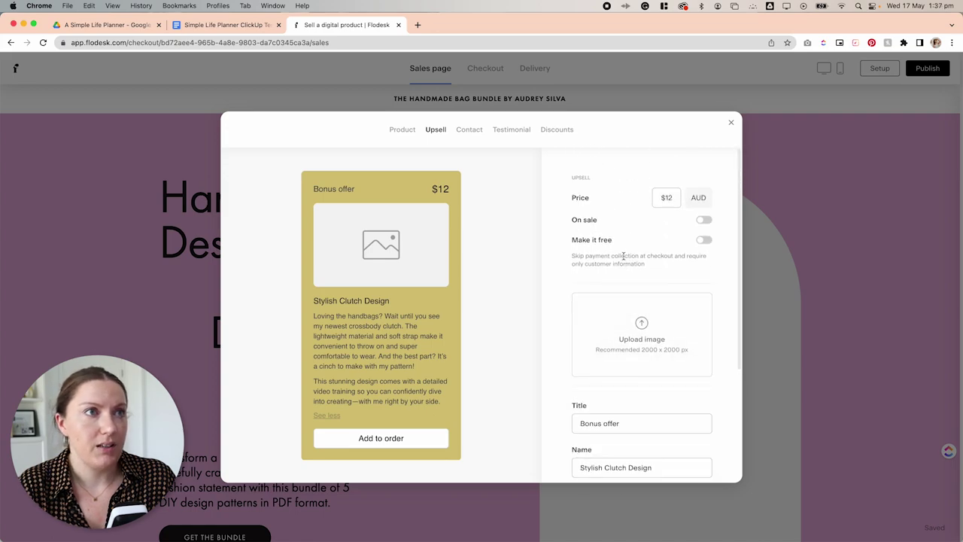
- Set the opt-in segment to welcome nurture and the product segment to [PRODUCT] A Simple Life ClickUp Template
click(468, 130)
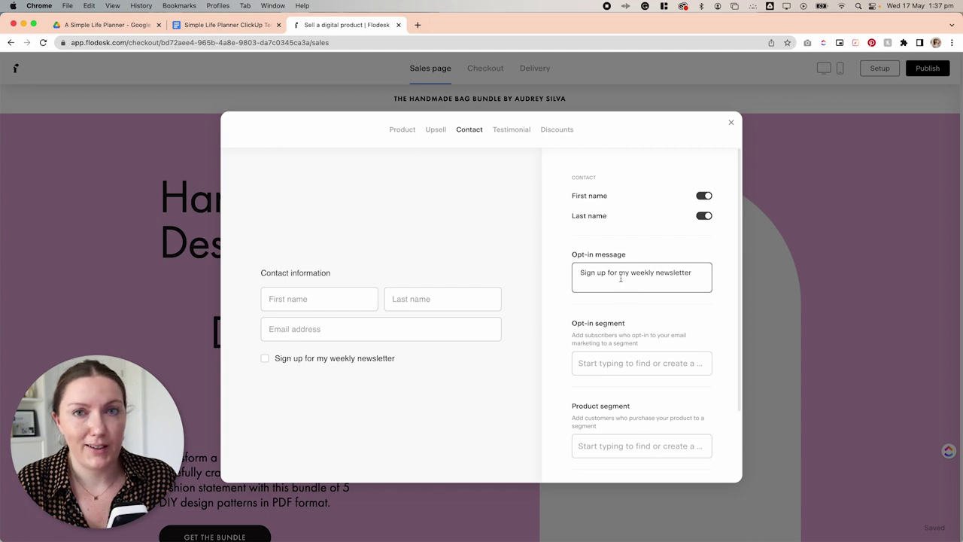
scroll(621, 278, down, 5)
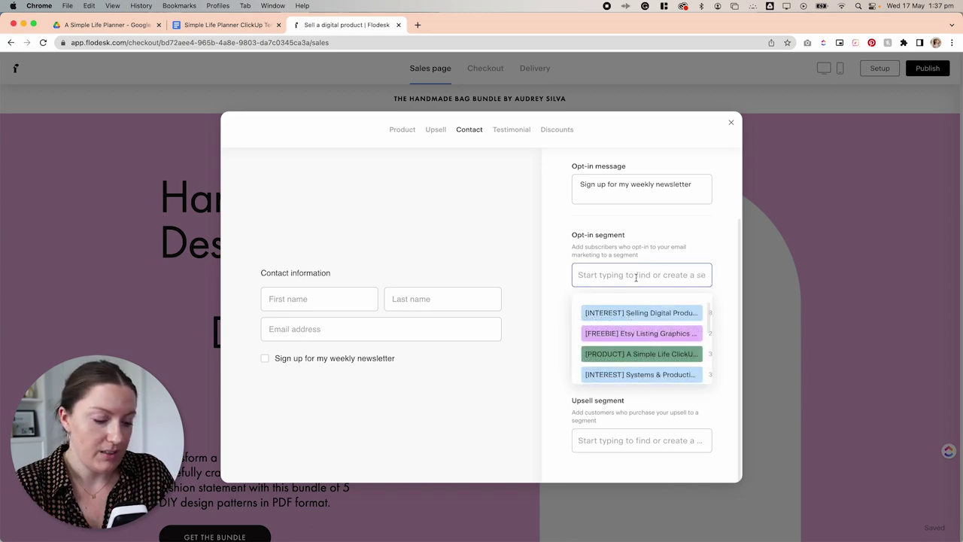
text(nurtu)
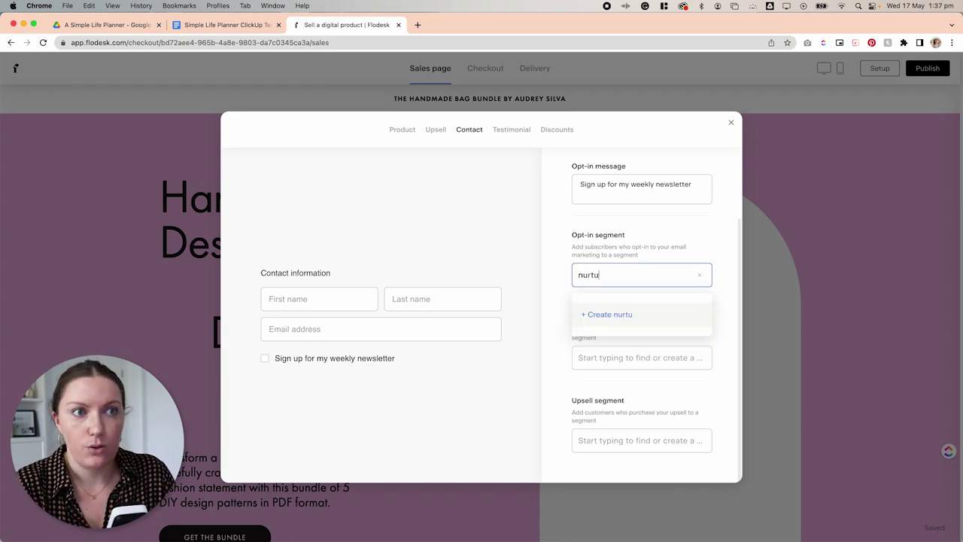
text(re)
key(Return)
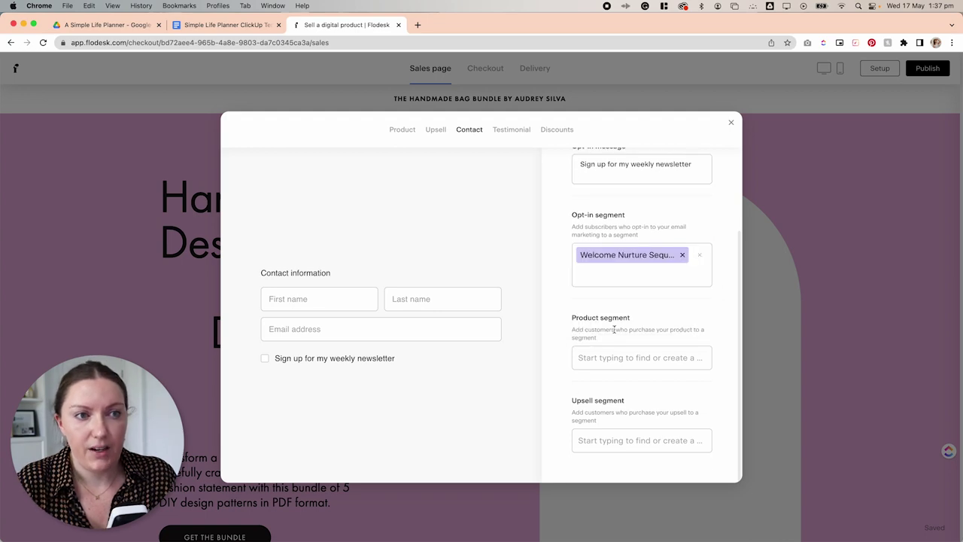
click(657, 355)
scroll(647, 406, down, 2)
click(643, 410)
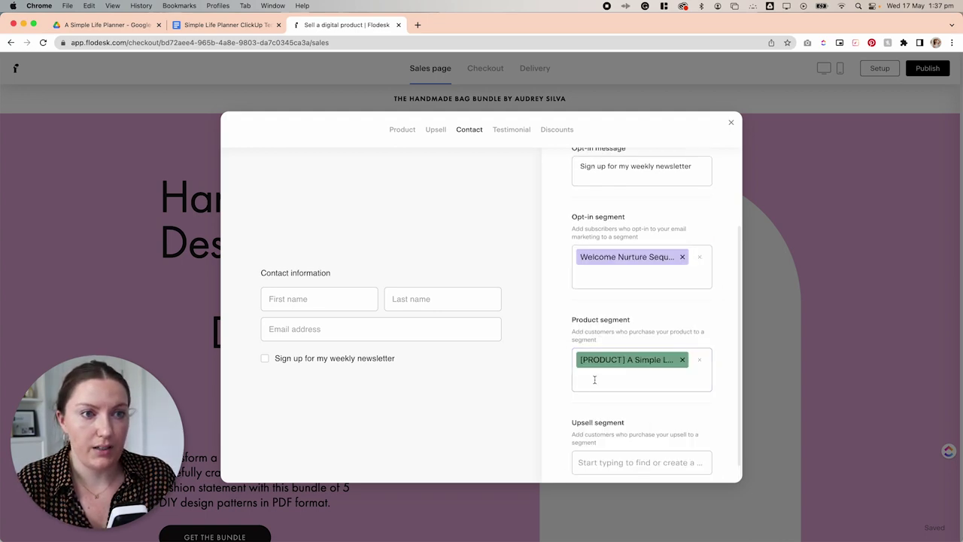
scroll(675, 420, down, 1)
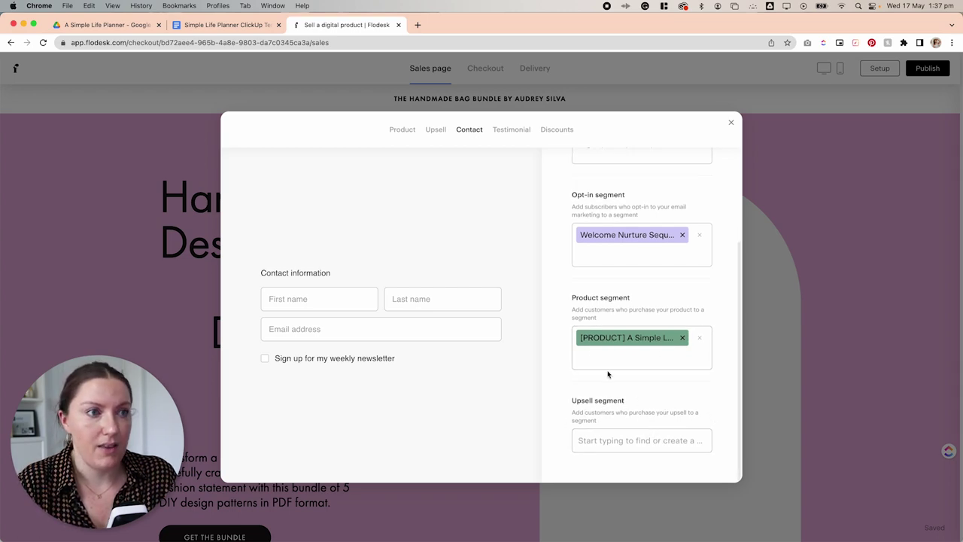
scroll(598, 316, up, 2)
- Check the Testimonial settings and view the still-empty Discount codes list
click(512, 130)
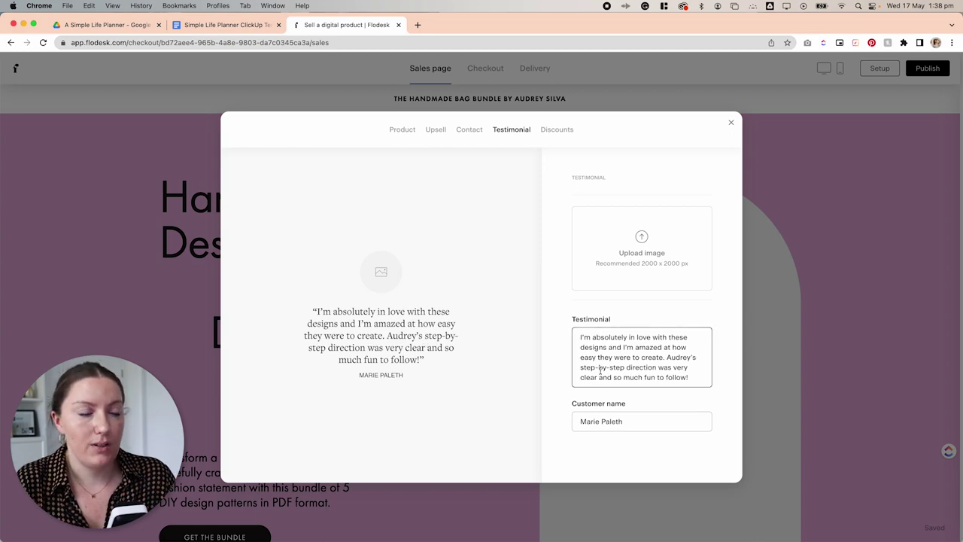
click(566, 132)
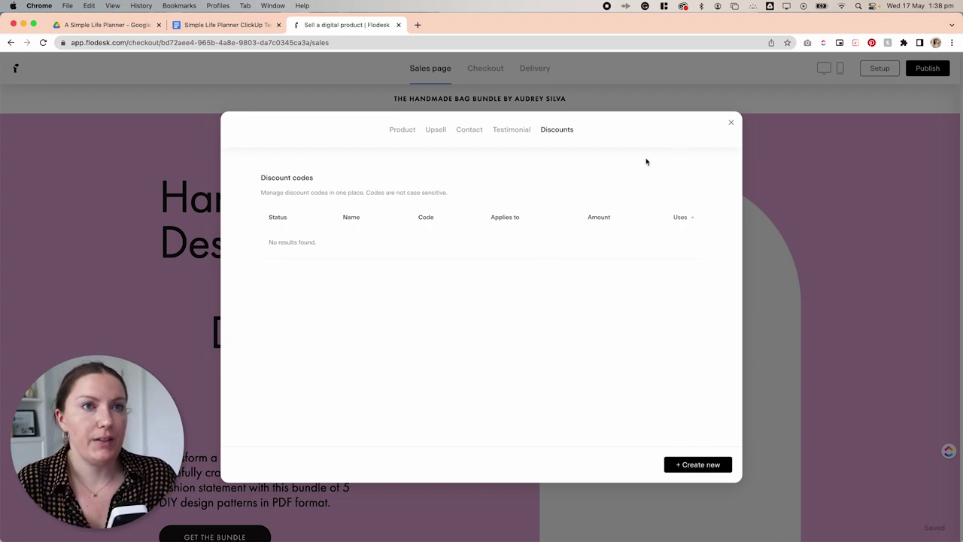
- Close the product settings and select the sales page's pink hero block to show its Block panel
click(732, 124)
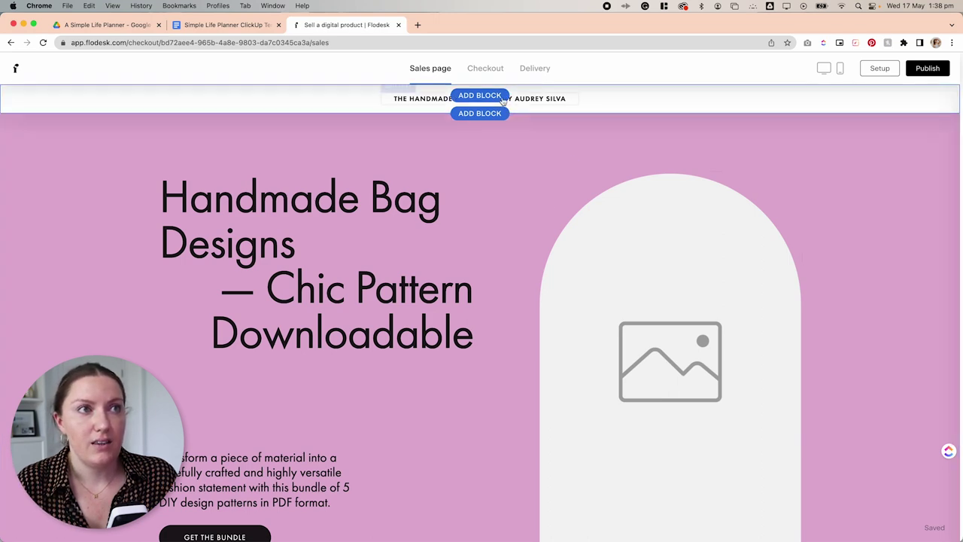
click(405, 103)
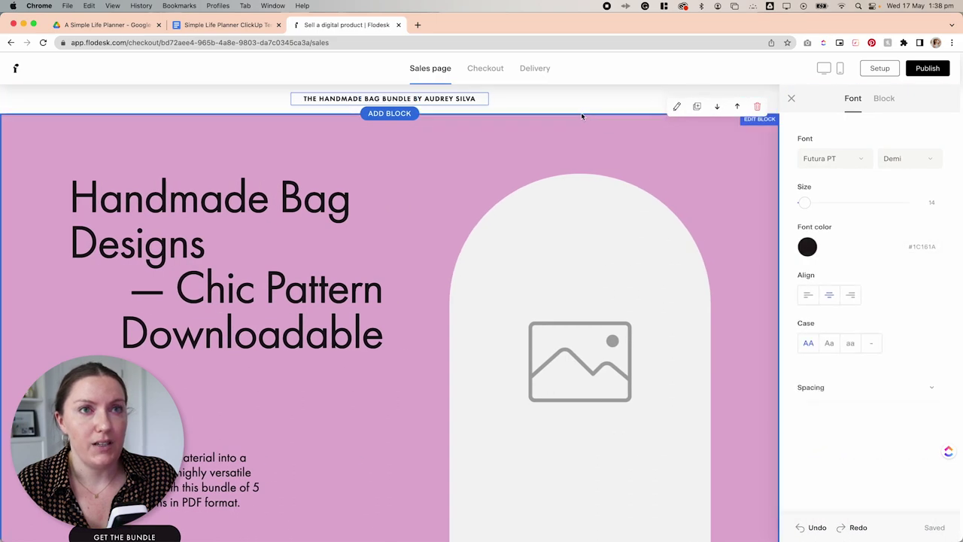
click(586, 236)
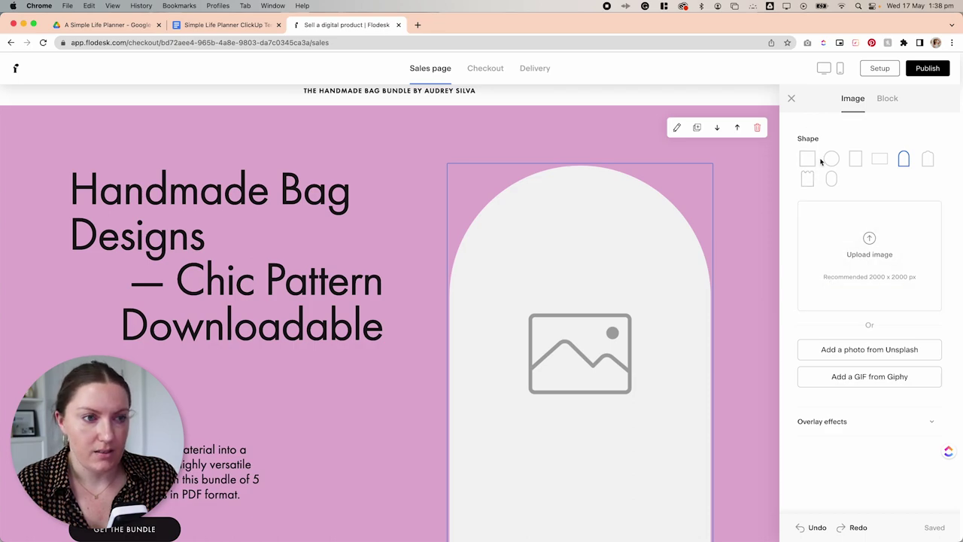
scroll(527, 113, up, 1)
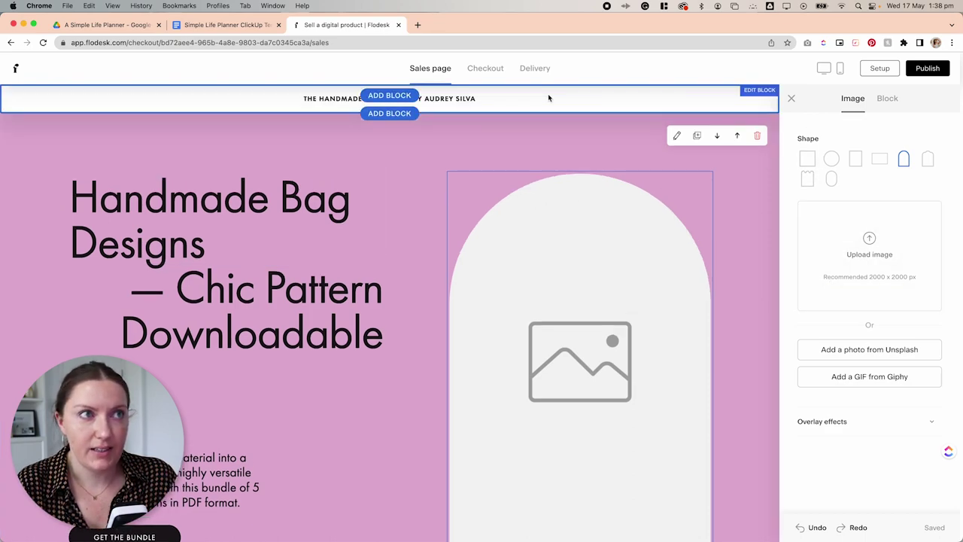
click(549, 98)
click(722, 150)
scroll(753, 128, down, 1)
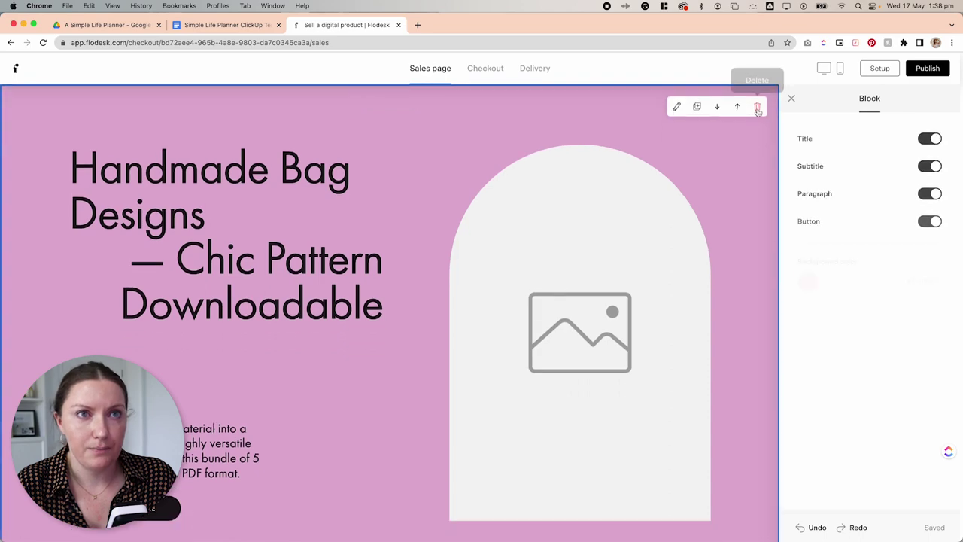
scroll(616, 174, up, 1)
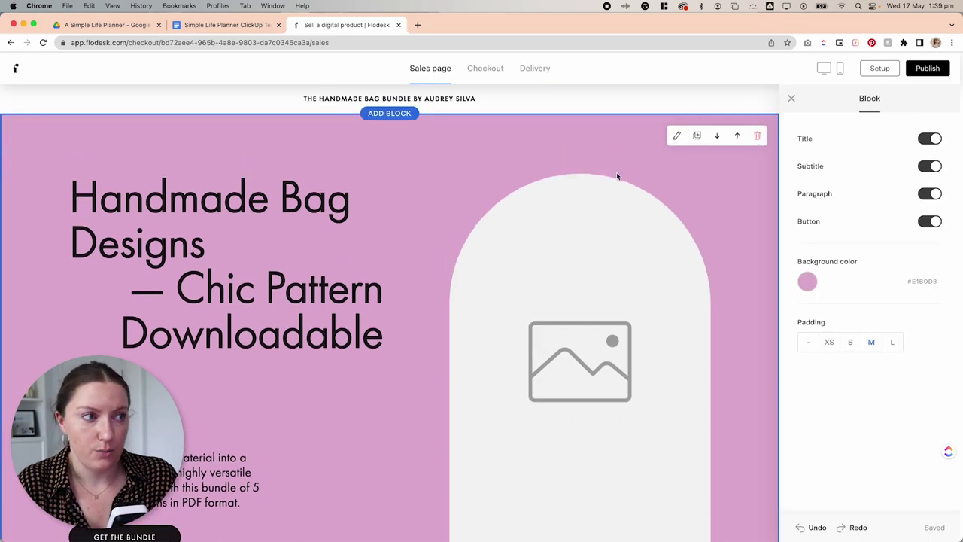
scroll(616, 173, down, 1)
scroll(615, 175, up, 1)
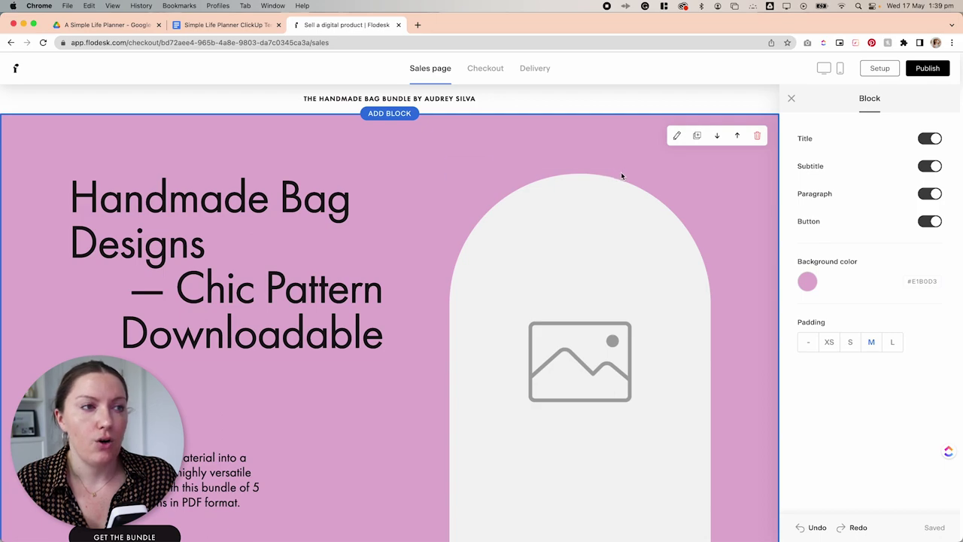
- Review the Simple Life Planner copy document, placing the cursor after the $15.99 price
click(201, 26)
click(570, 283)
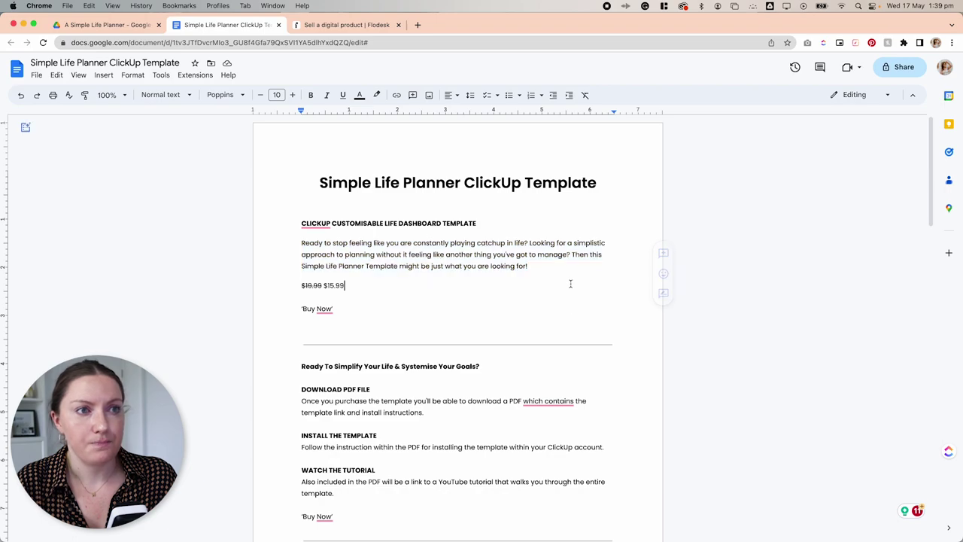
scroll(570, 284, down, 15)
scroll(570, 283, down, 4)
scroll(570, 284, up, 15)
scroll(570, 284, up, 5)
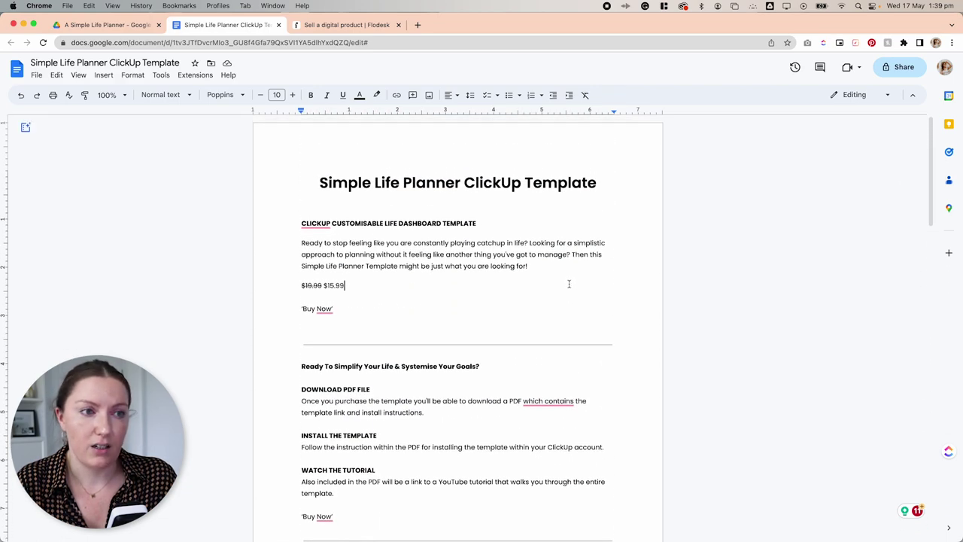
click(565, 285)
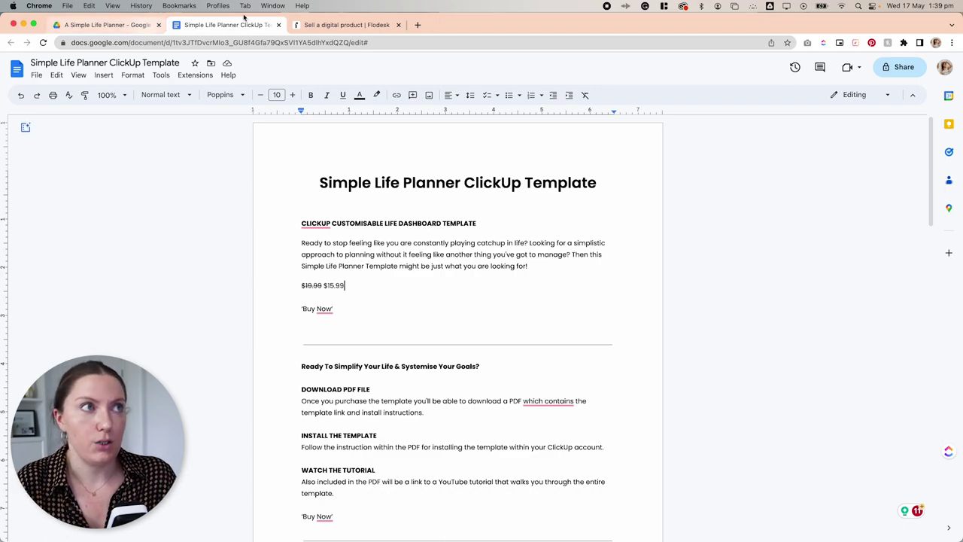
- Delete the top header block and the Handmade Bag block from the sales page
click(349, 27)
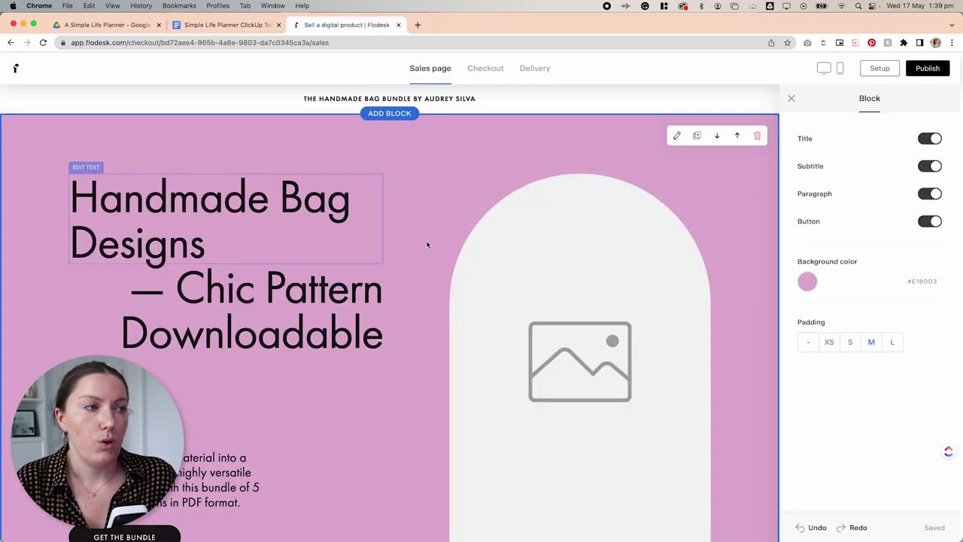
click(519, 105)
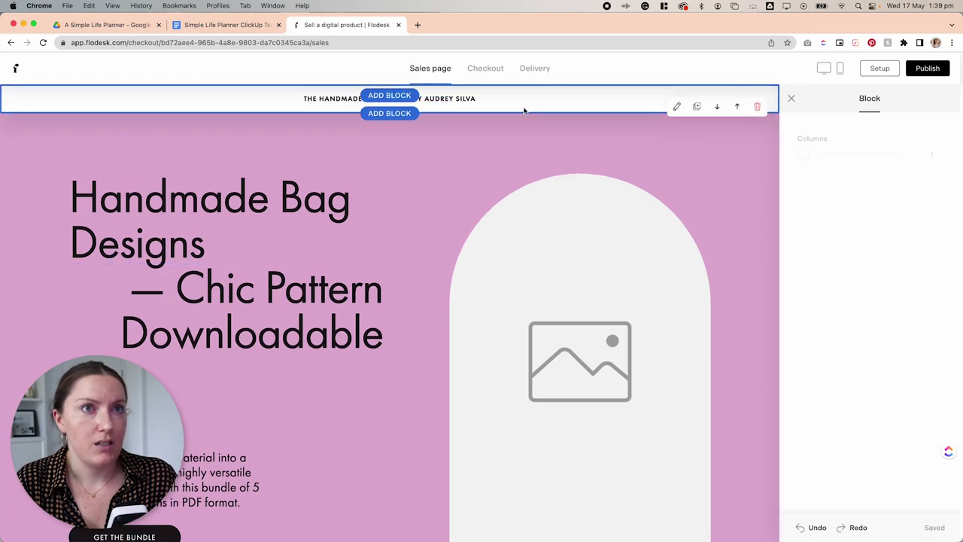
click(757, 103)
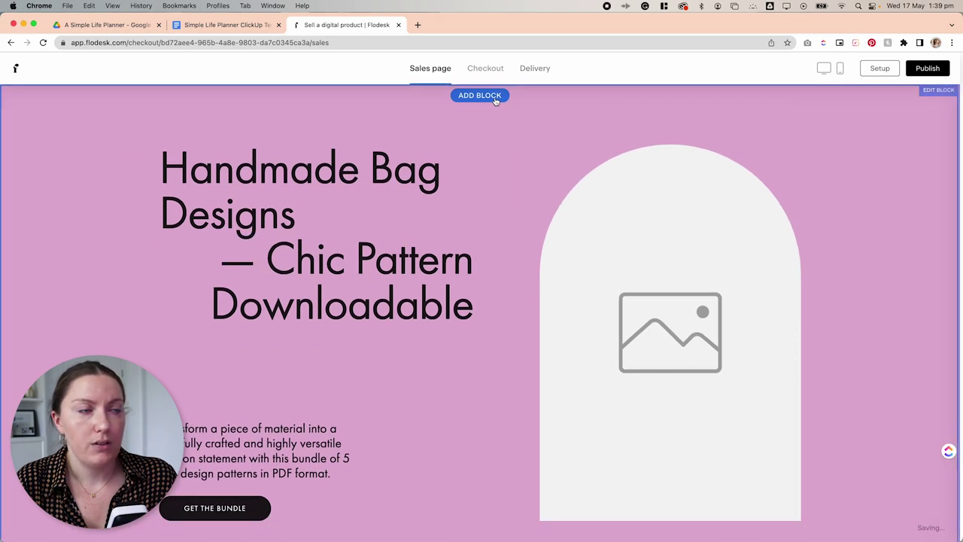
click(559, 117)
scroll(452, 173, down, 6)
click(416, 196)
scroll(418, 194, up, 7)
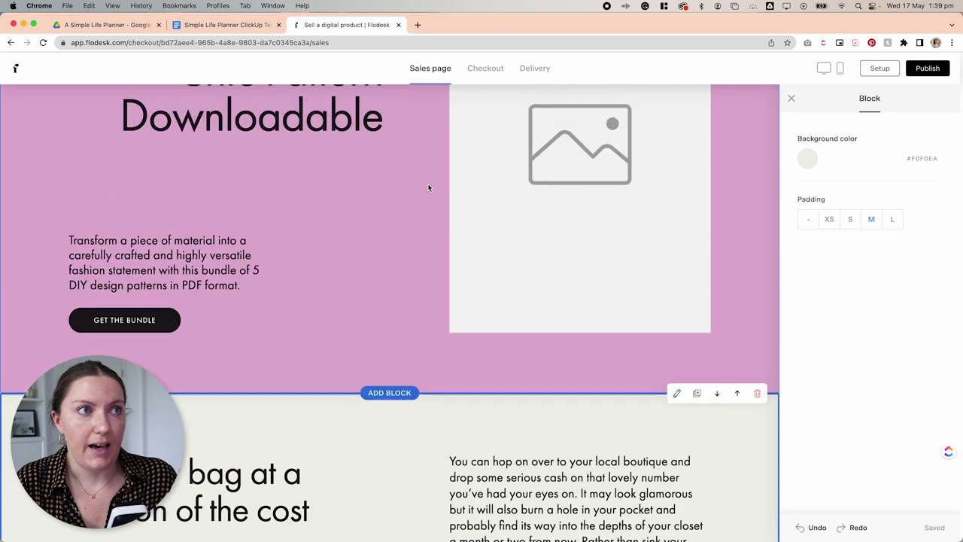
click(369, 188)
click(757, 105)
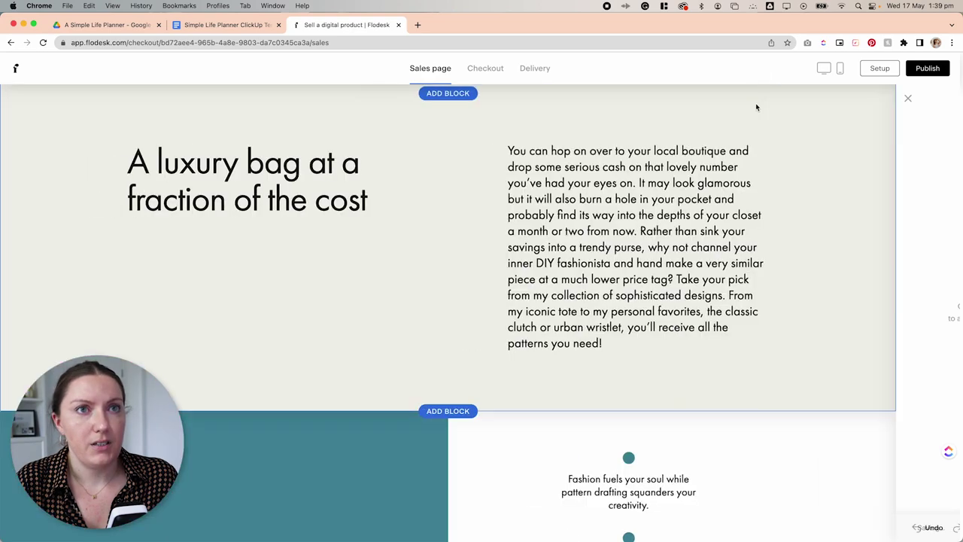
- Bring up the Add Block dialog for choosing a new block
click(474, 93)
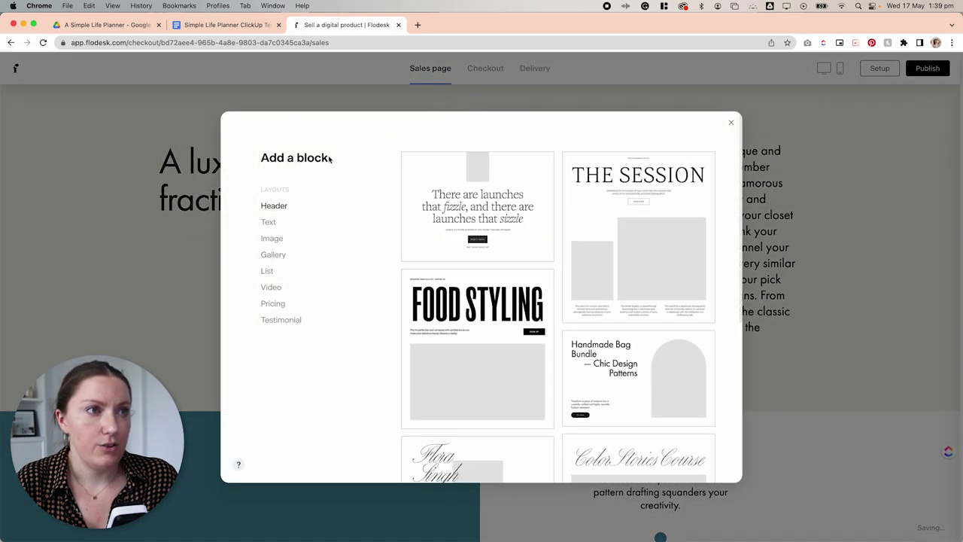
click(531, 92)
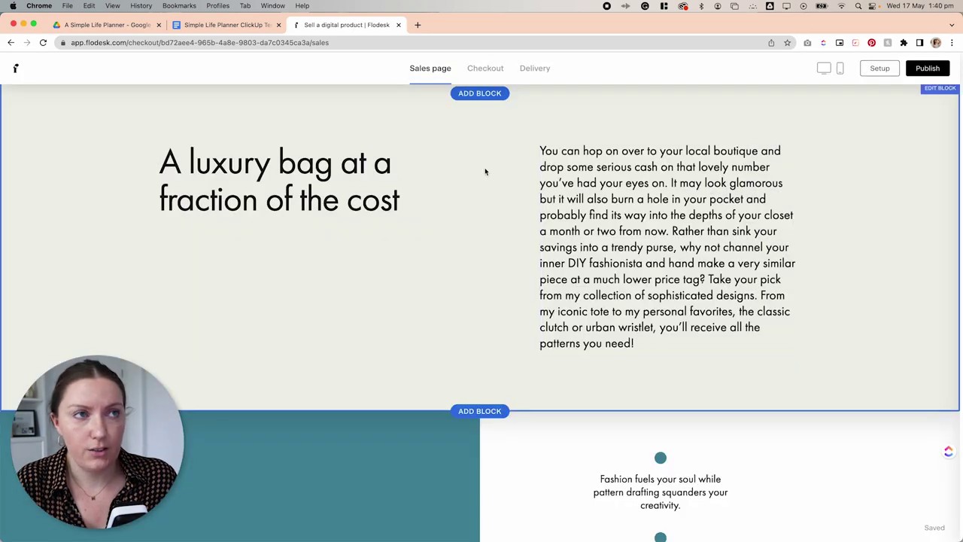
click(484, 93)
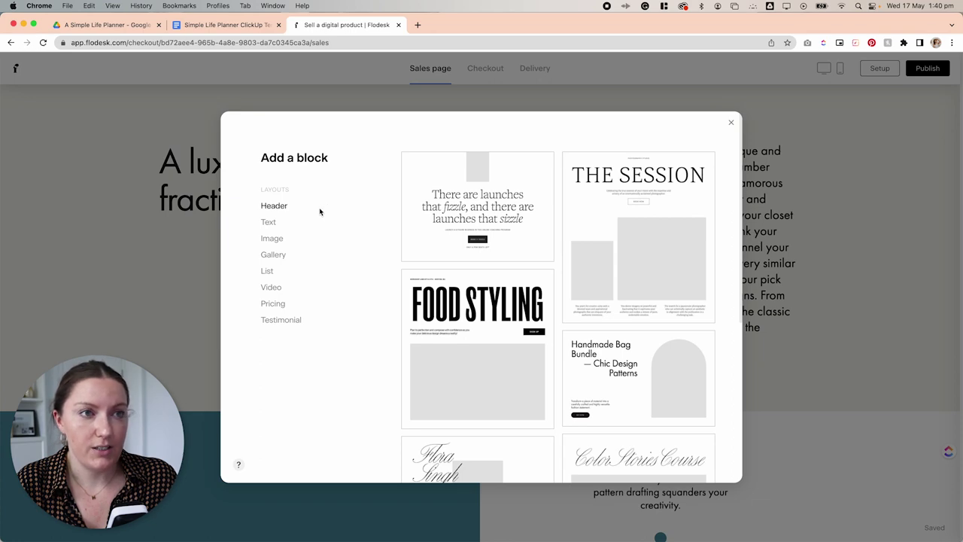
scroll(569, 218, down, 5)
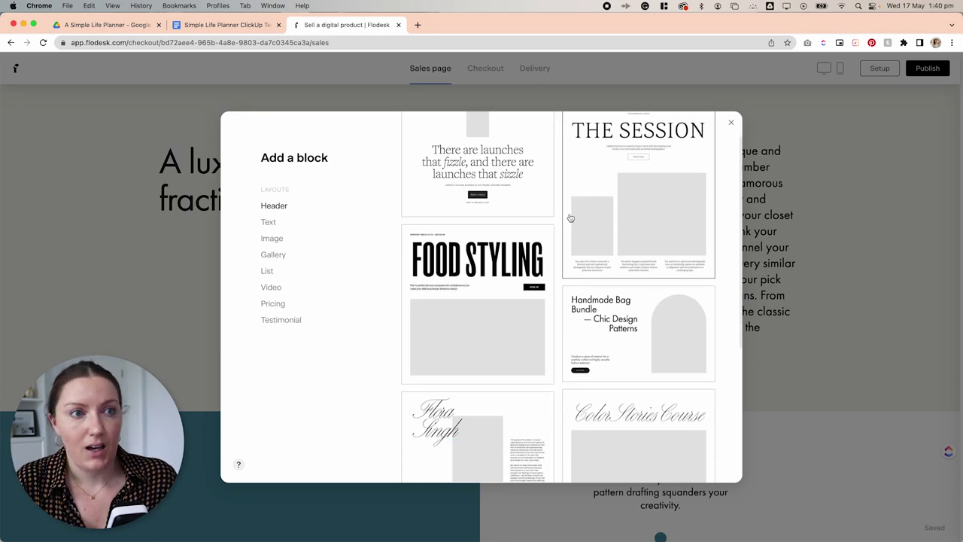
scroll(570, 218, down, 3)
scroll(570, 217, up, 8)
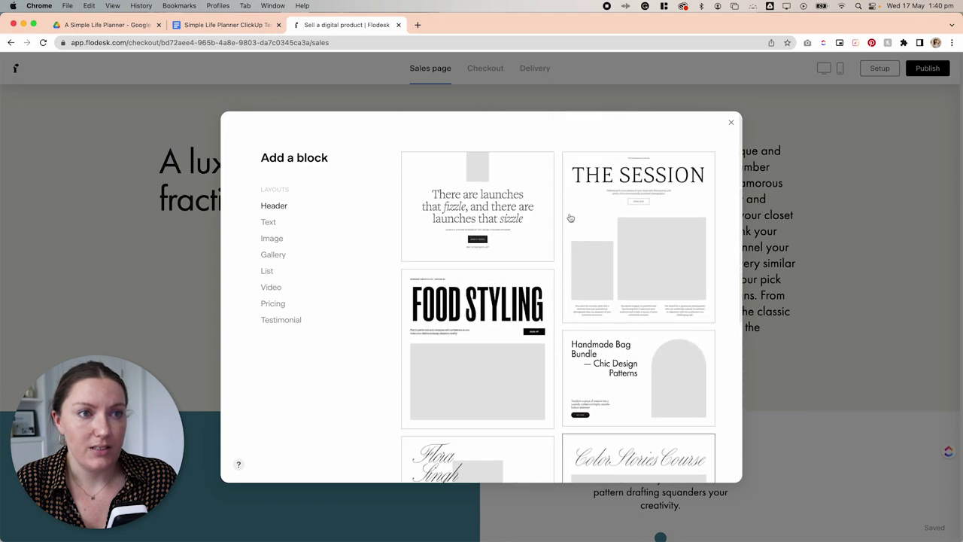
- Browse the text, image, gallery, list, video, pricing, testimonial and header block layouts
click(269, 223)
click(271, 241)
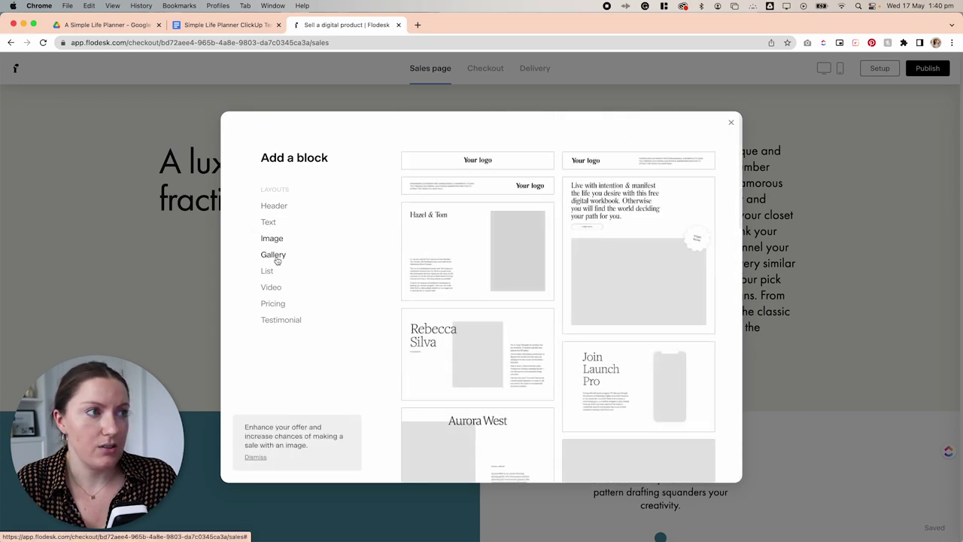
click(274, 256)
click(269, 273)
click(276, 289)
click(272, 304)
click(289, 319)
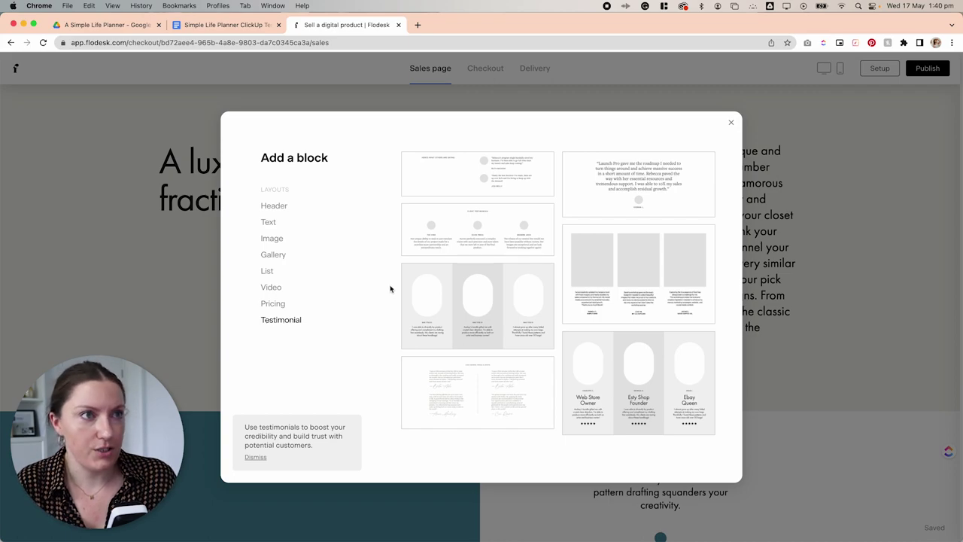
click(278, 211)
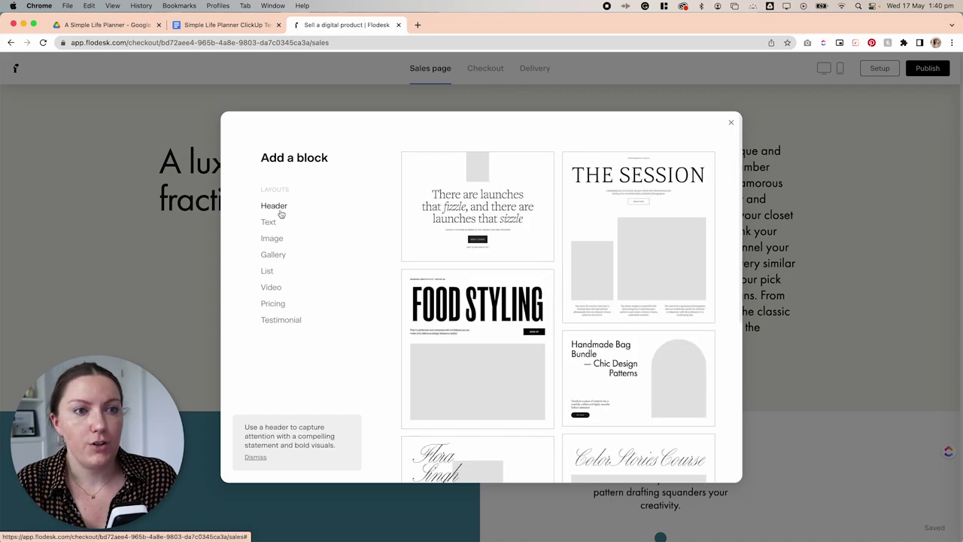
scroll(527, 249, down, 10)
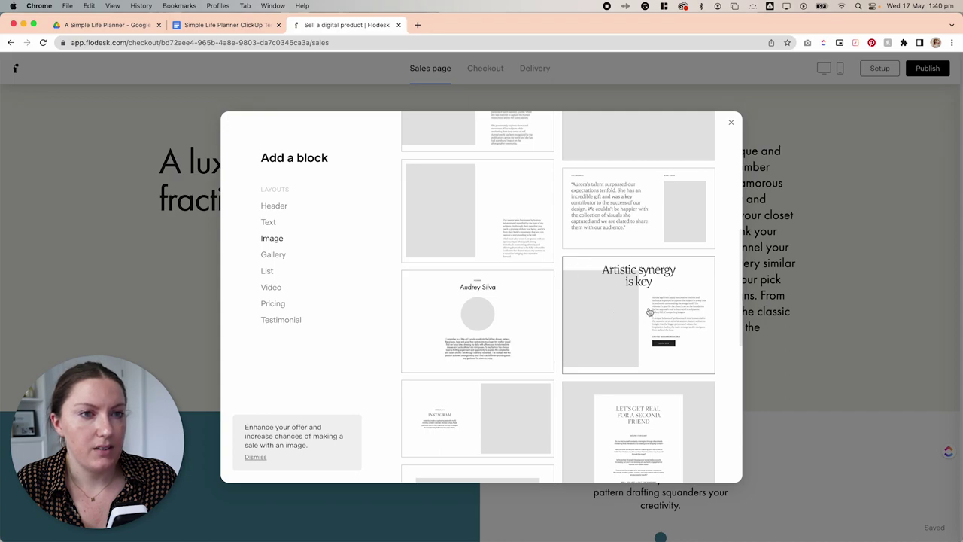
- Insert the 'Artistic synergy is key' image block and retitle it 'Simple Life Planner ClickUp Template'
click(650, 311)
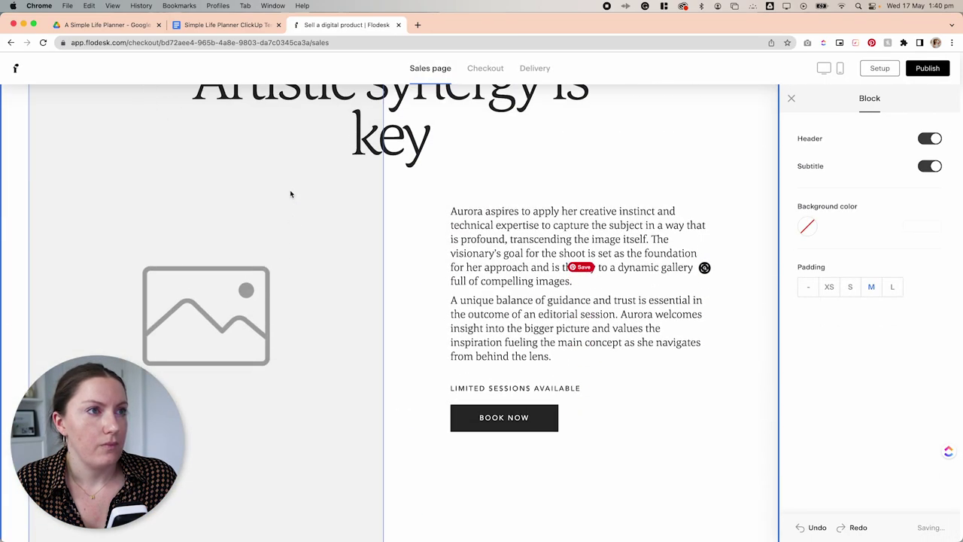
click(440, 217)
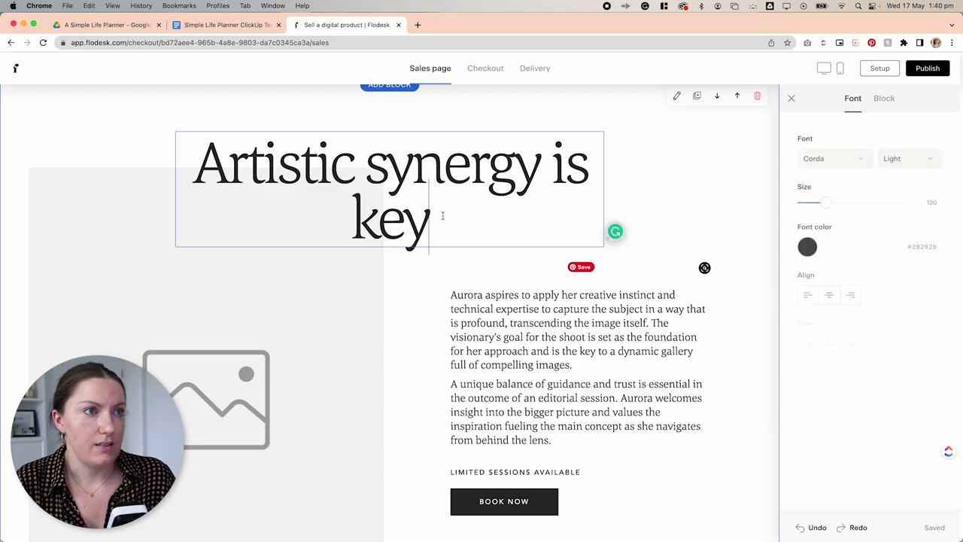
drag(440, 217, 226, 161)
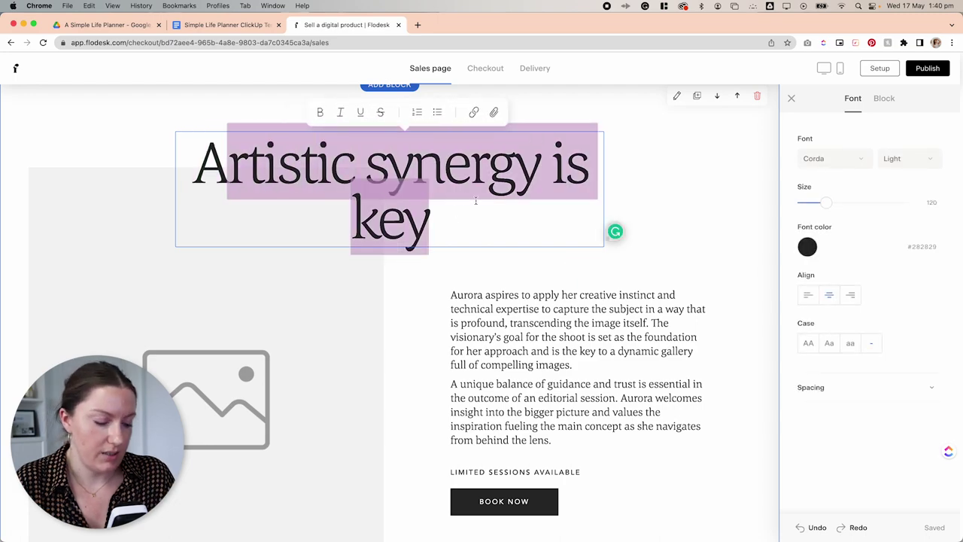
text(Simp)
key(BackSpace)
key(BackSpace)
key(BackSpace)
key(BackSpace)
key(BackSpace)
text(Simple)
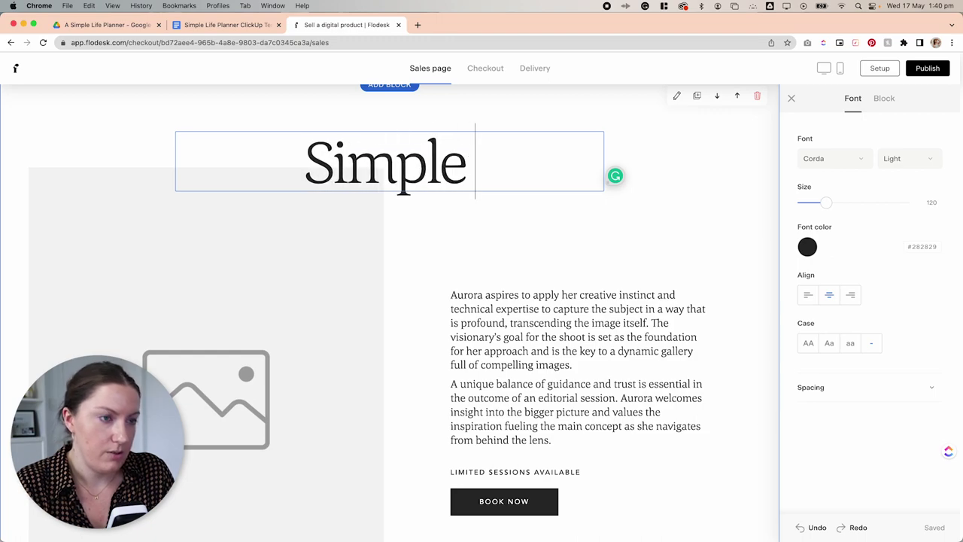
text( Life Planner ClickUp Template)
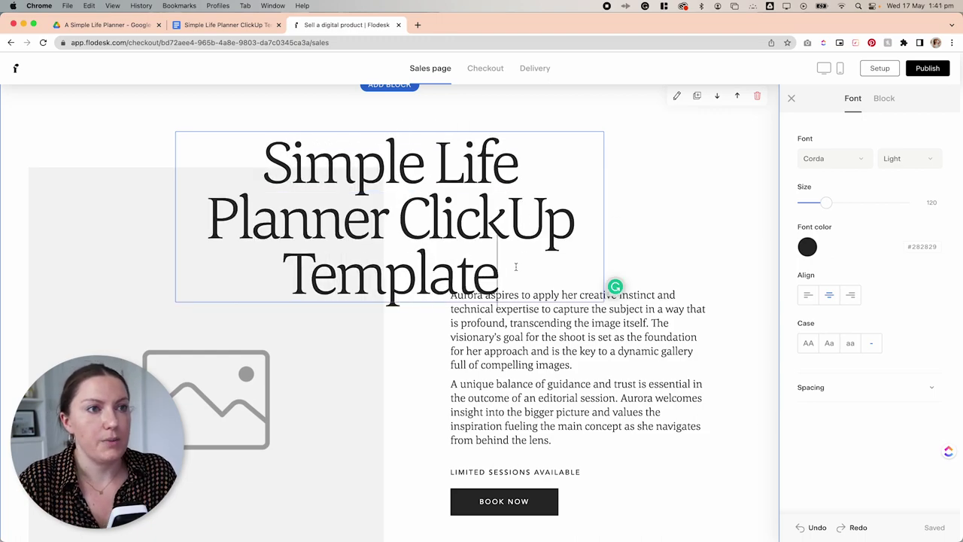
- Shrink the heading to size 78 and make the image placeholder square
drag(501, 277, 263, 150)
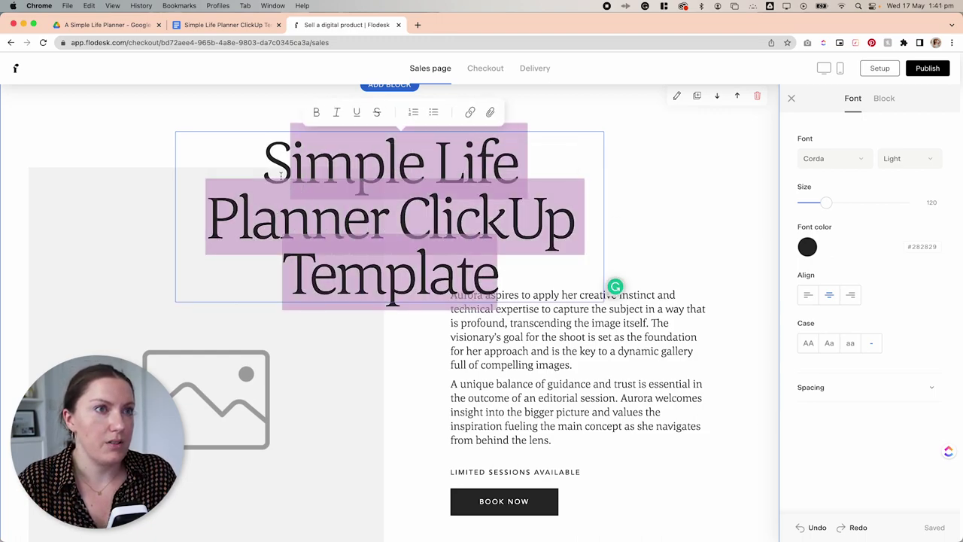
click(825, 203)
drag(822, 202, 818, 202)
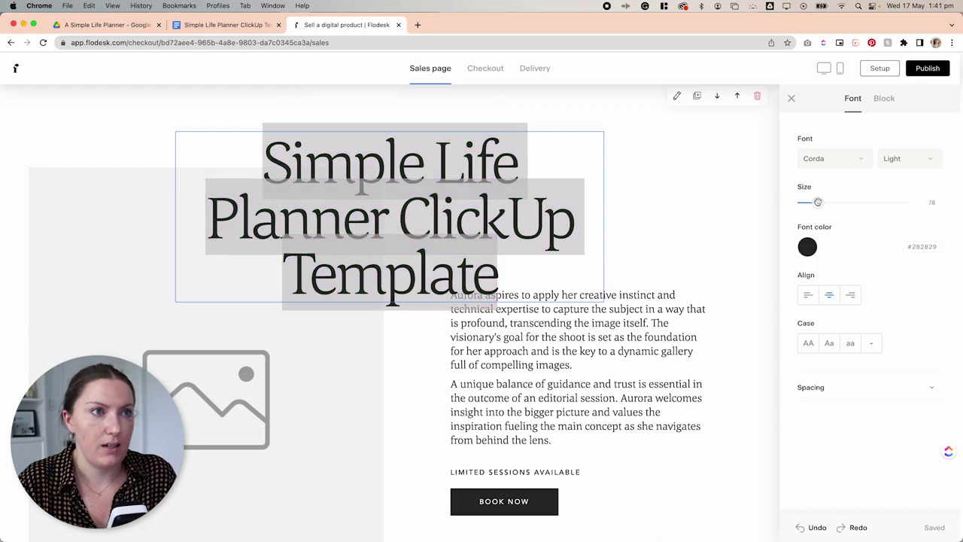
click(325, 252)
click(315, 248)
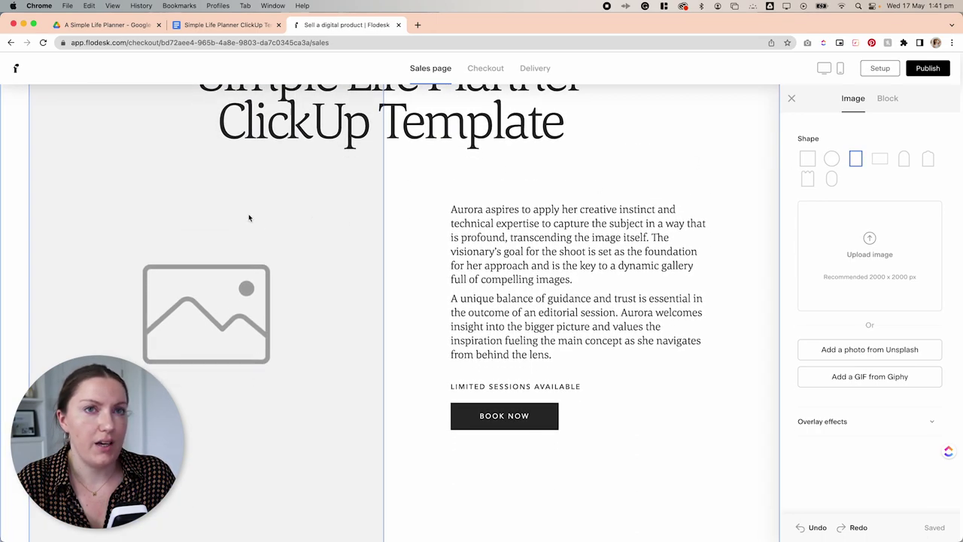
click(808, 162)
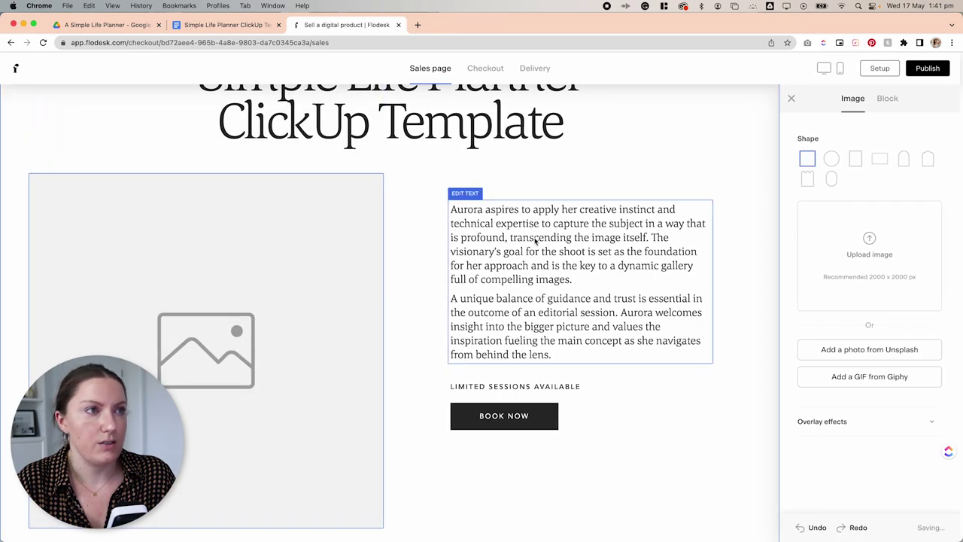
- Upload the 1.png laptop mockup into the block's image slot
click(856, 250)
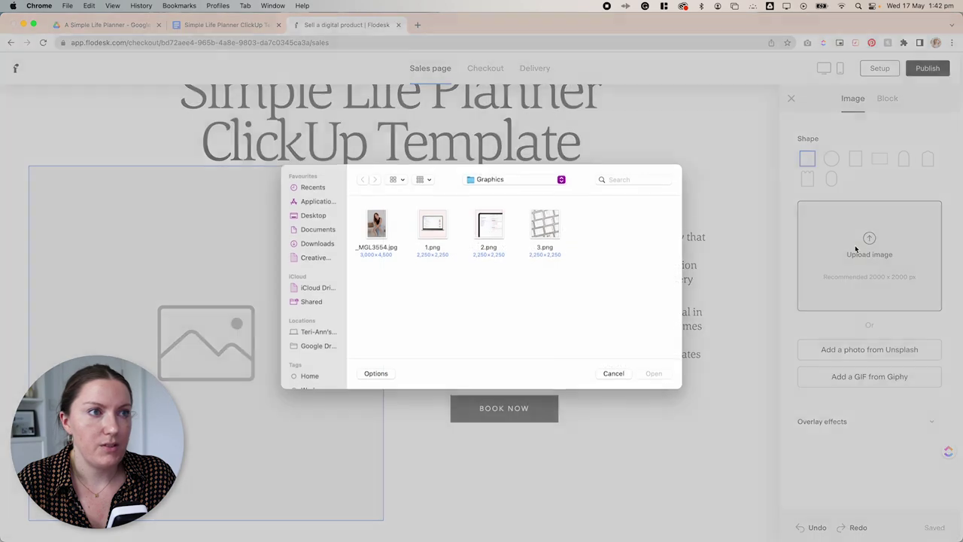
click(444, 233)
click(653, 374)
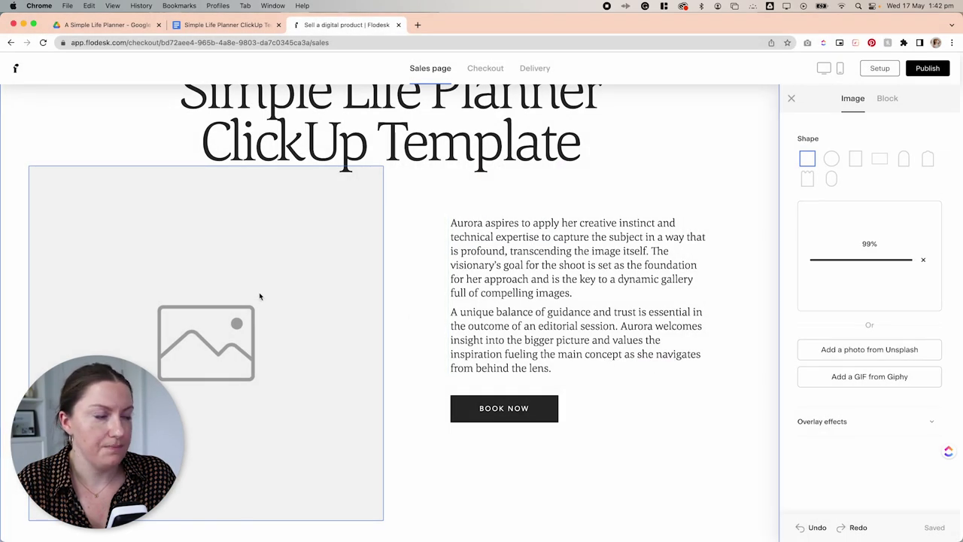
- Copy the ClickUp dashboard description and $19.99/$15.99 price from Google Docs over the block's body text
click(553, 278)
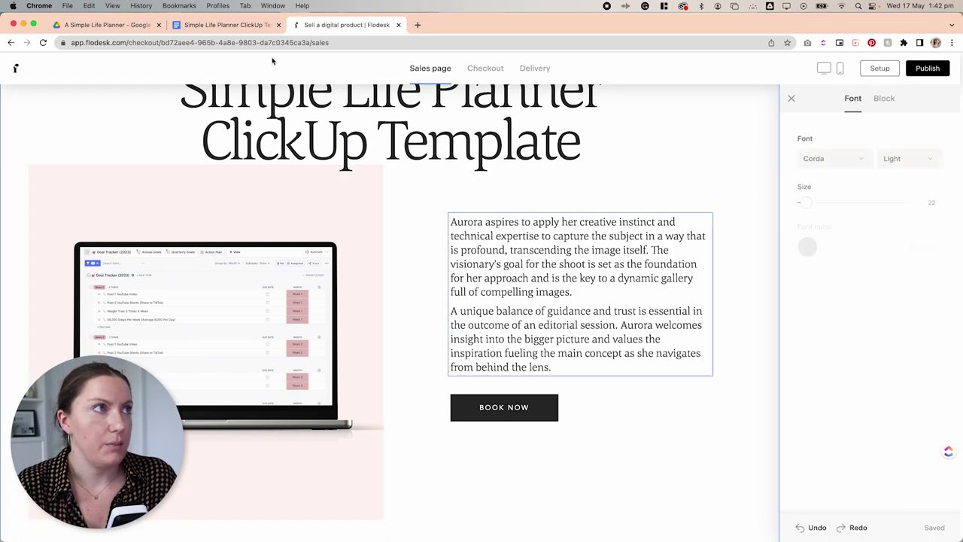
click(240, 28)
drag(366, 289, 293, 218)
key(super+c)
click(349, 25)
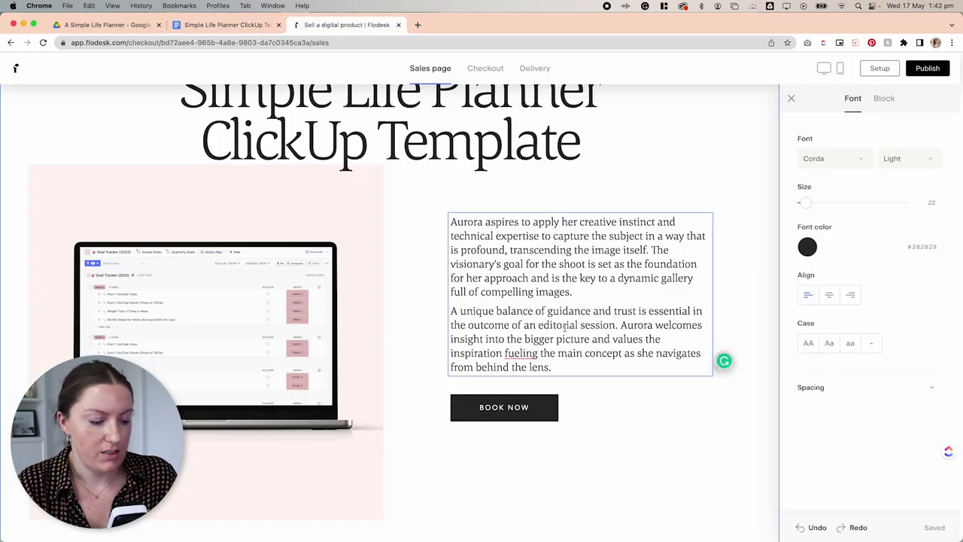
click(548, 309)
key(super+a)
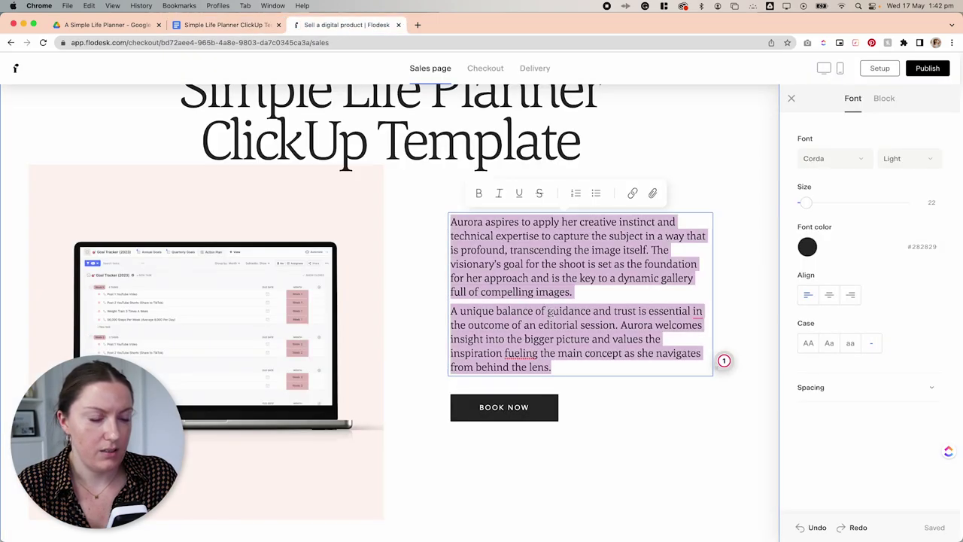
key(super+v)
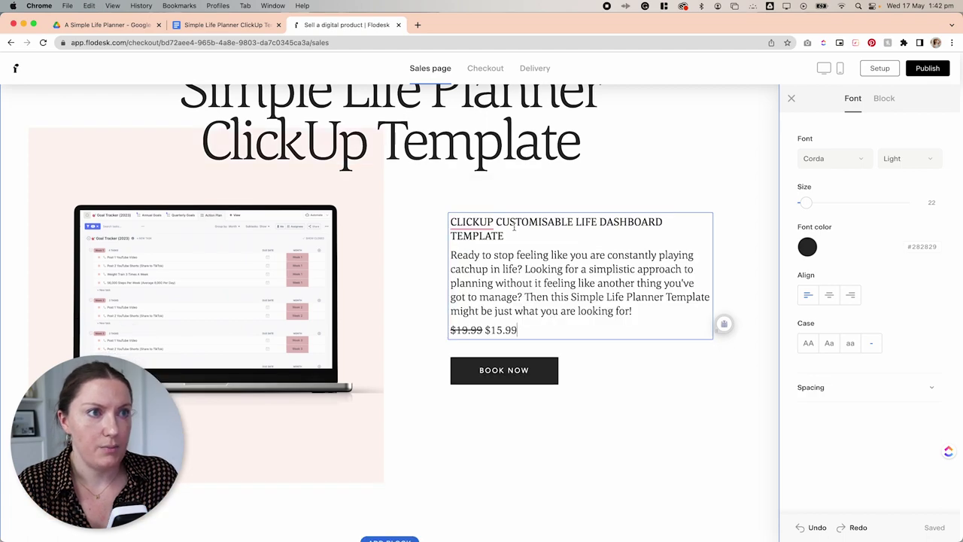
drag(504, 236, 451, 221)
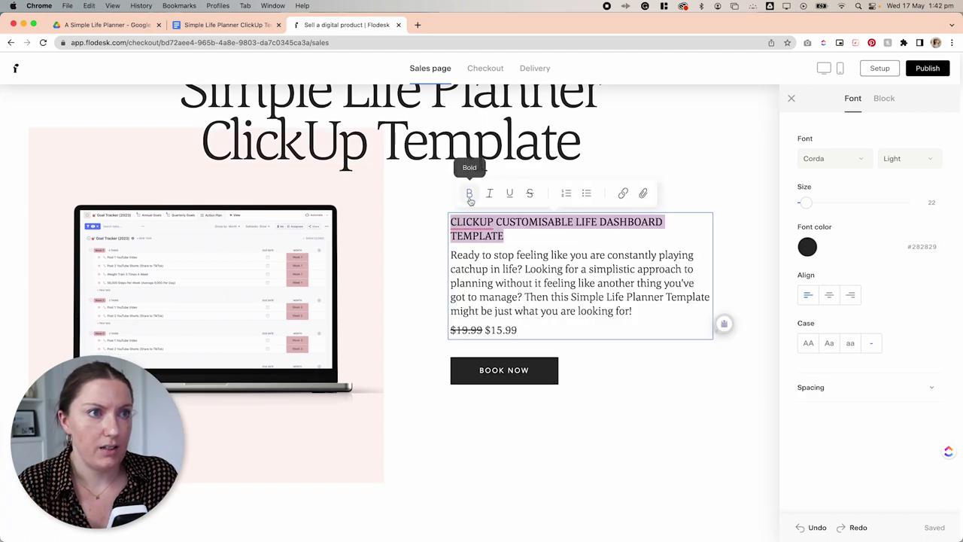
- Colour the $15.99 sale price with the recent pink #EC848B font colour
click(526, 242)
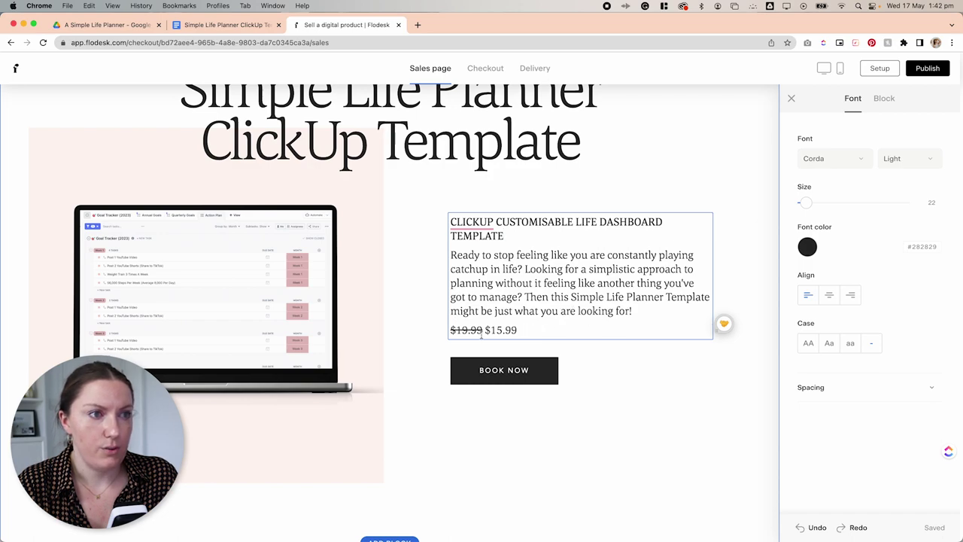
drag(516, 331, 486, 331)
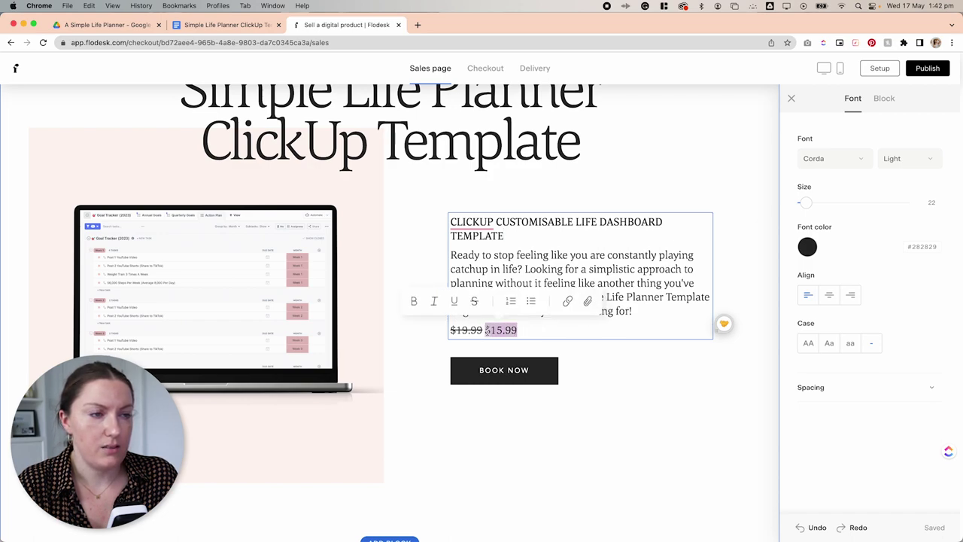
click(806, 248)
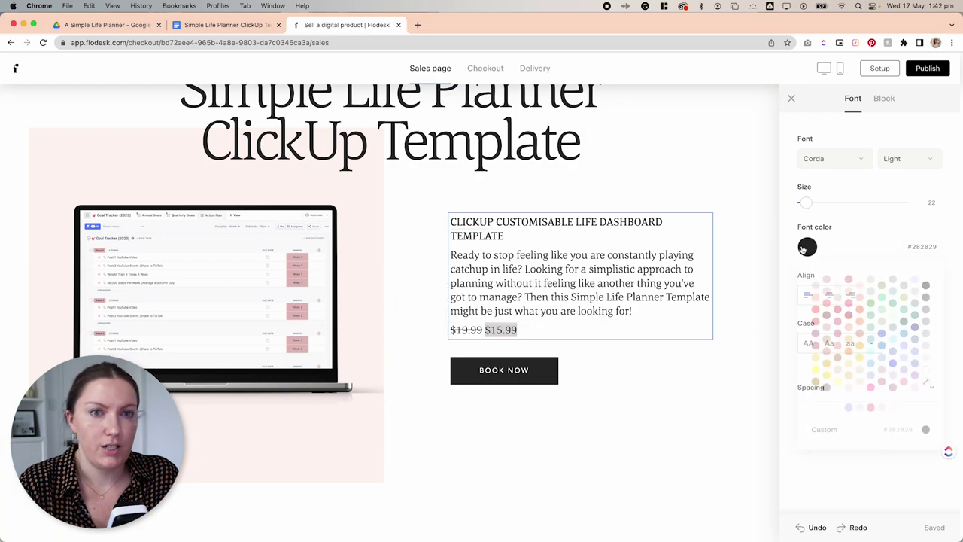
click(870, 407)
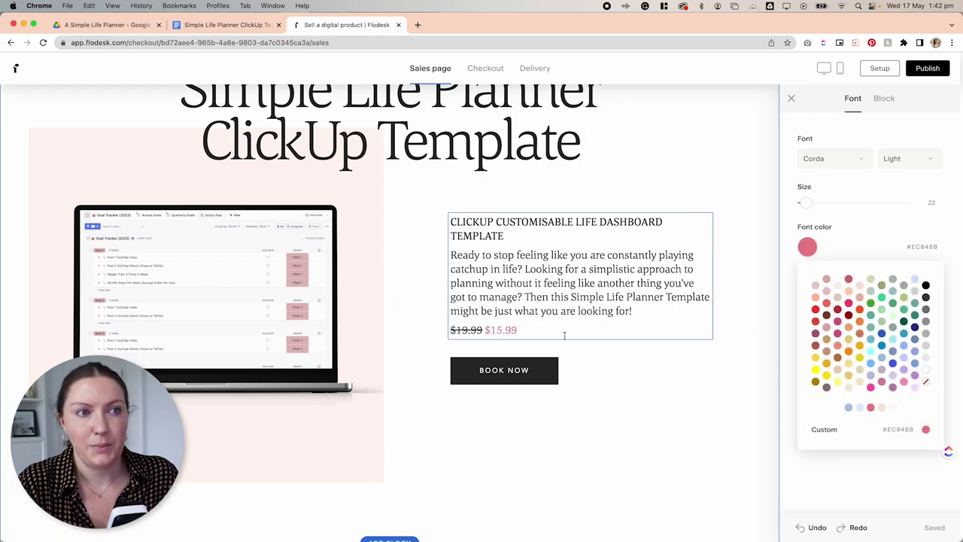
click(650, 312)
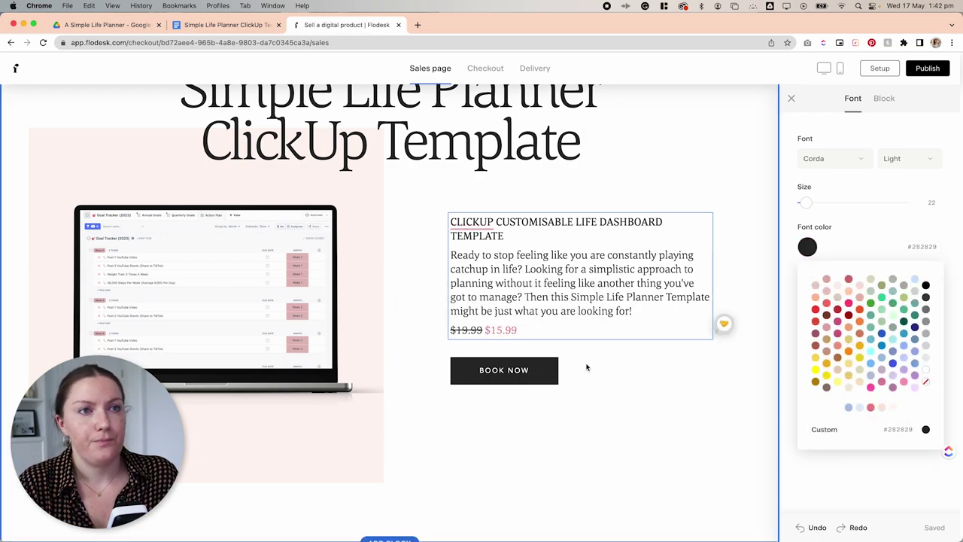
click(589, 367)
- Change the button label from BOOK NOW to BUY NOW
click(519, 369)
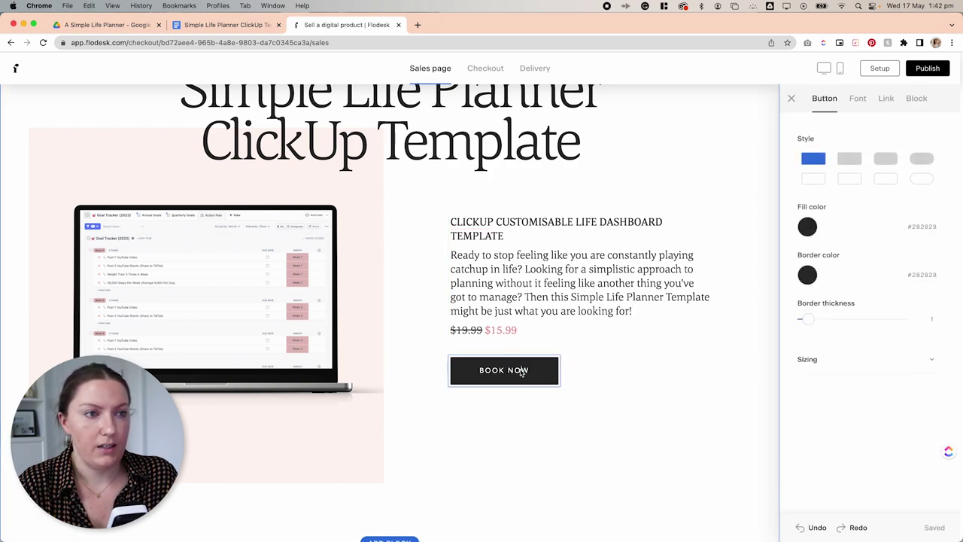
triple_click(526, 369)
text(BUY NOW)
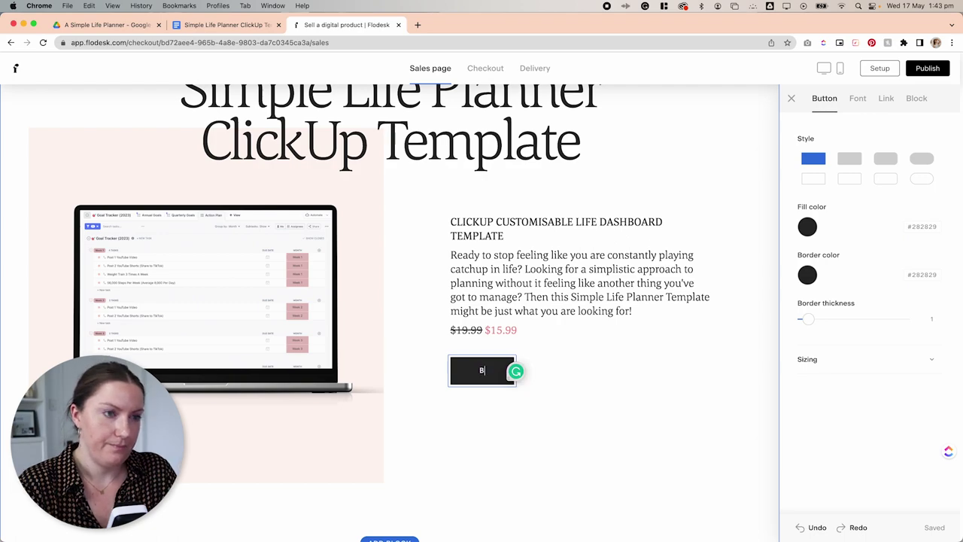
click(562, 372)
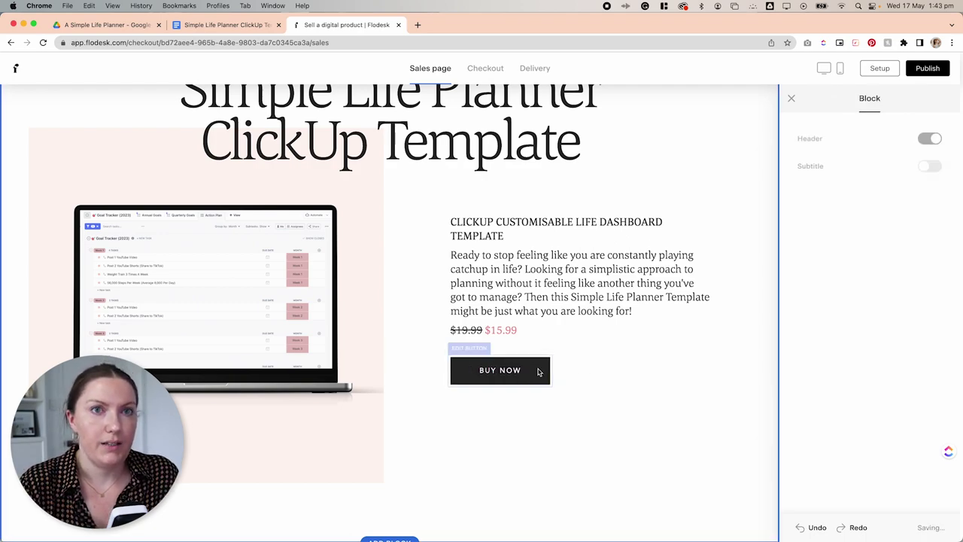
- Style the button as a pill with #E2ECFC fill, #ABC5ED border and black text
click(539, 370)
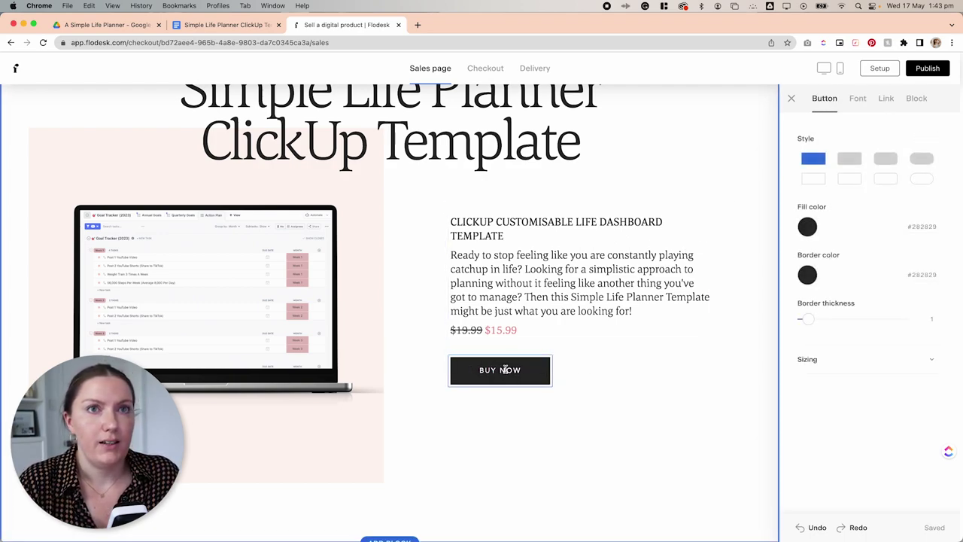
click(926, 161)
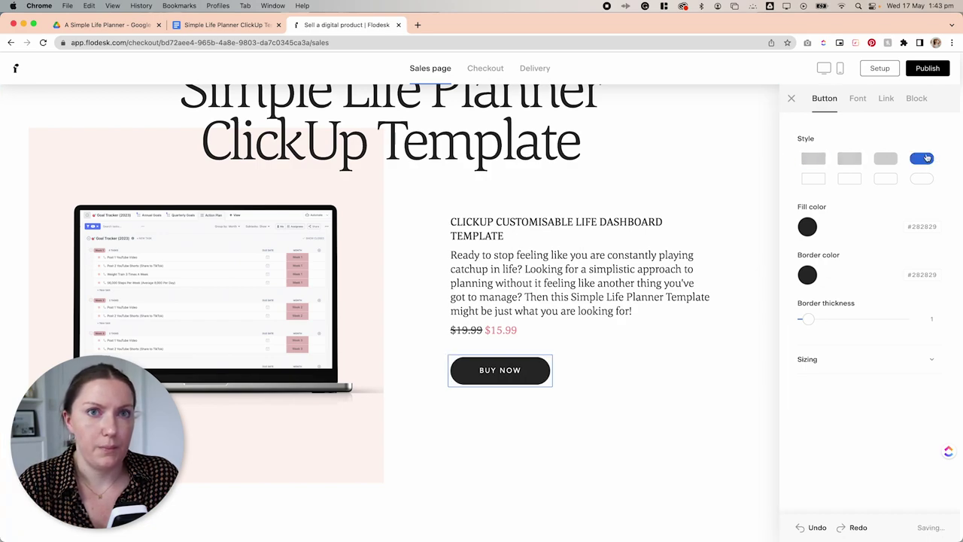
click(807, 226)
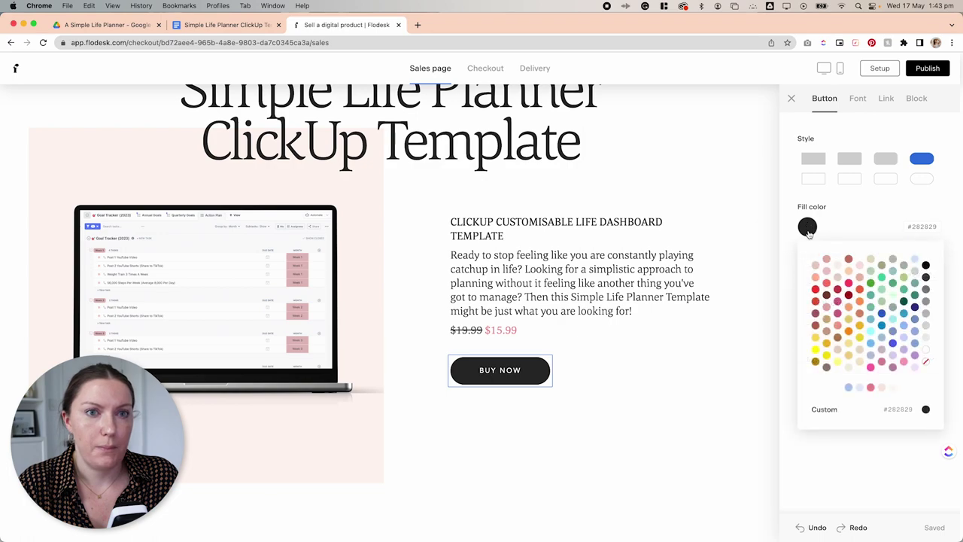
click(861, 388)
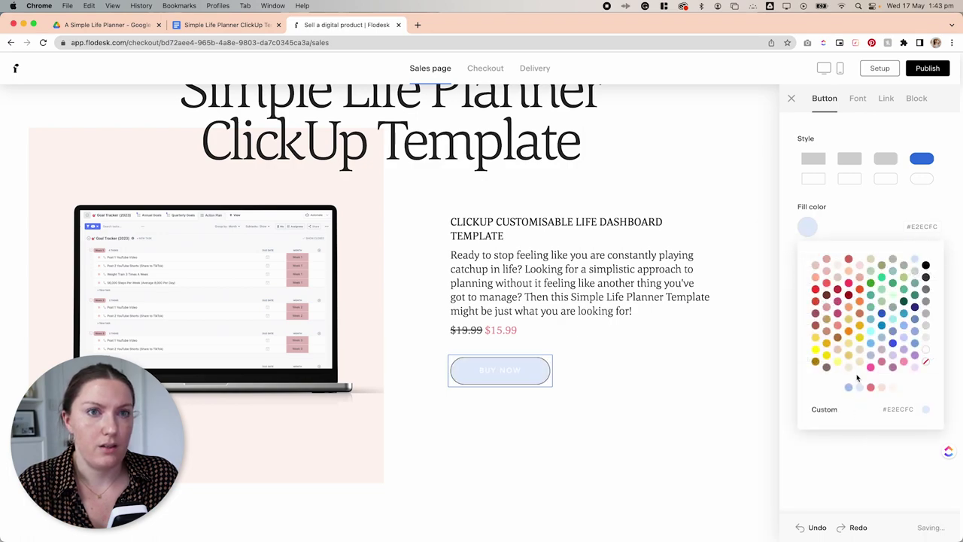
click(862, 215)
click(807, 274)
click(849, 435)
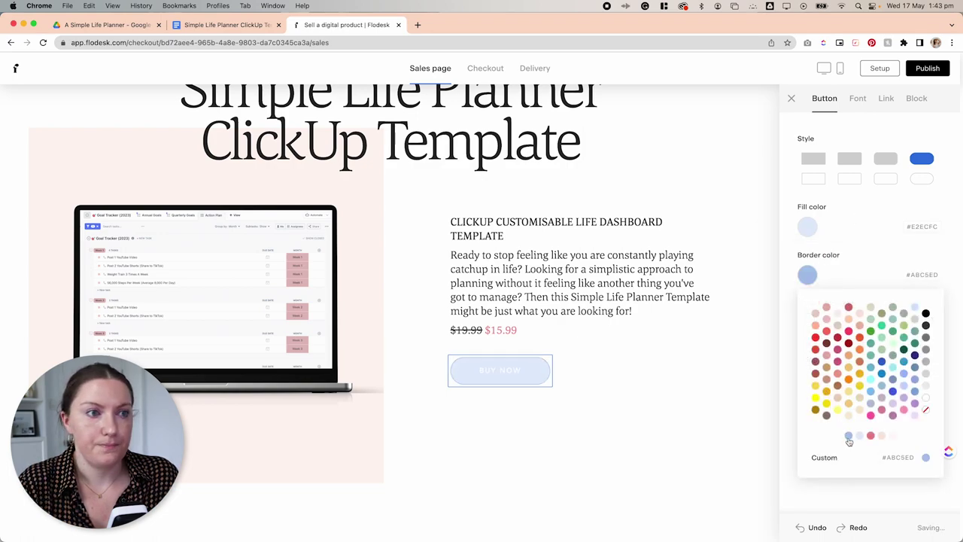
click(857, 98)
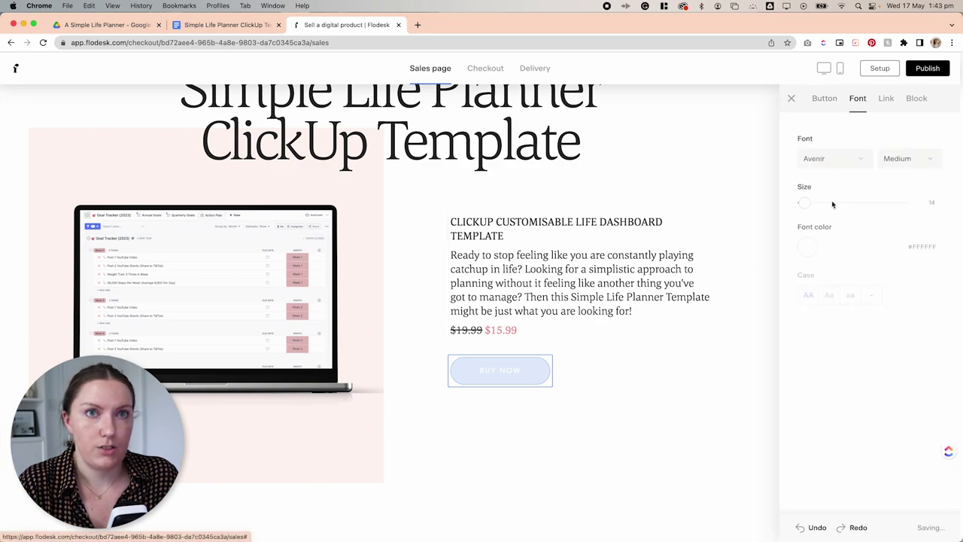
click(806, 246)
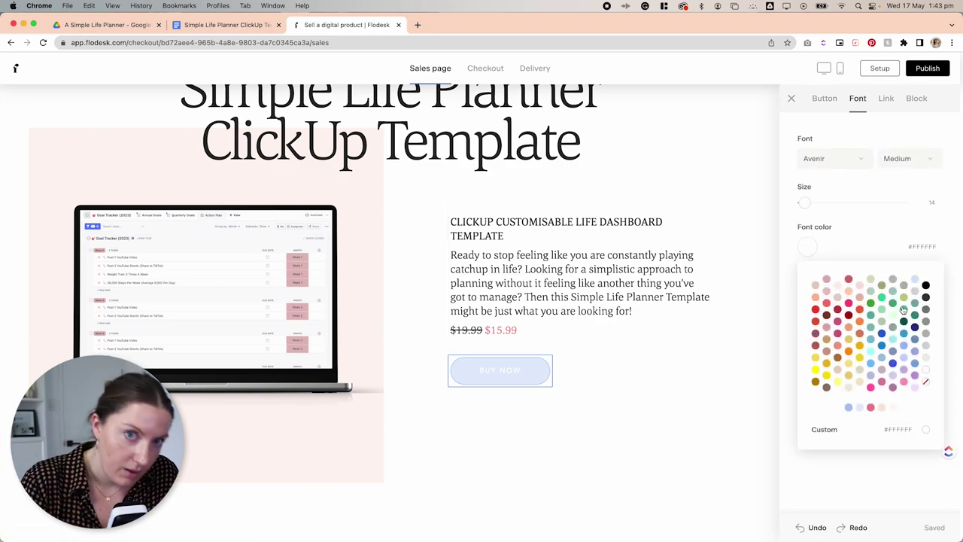
click(925, 285)
click(594, 352)
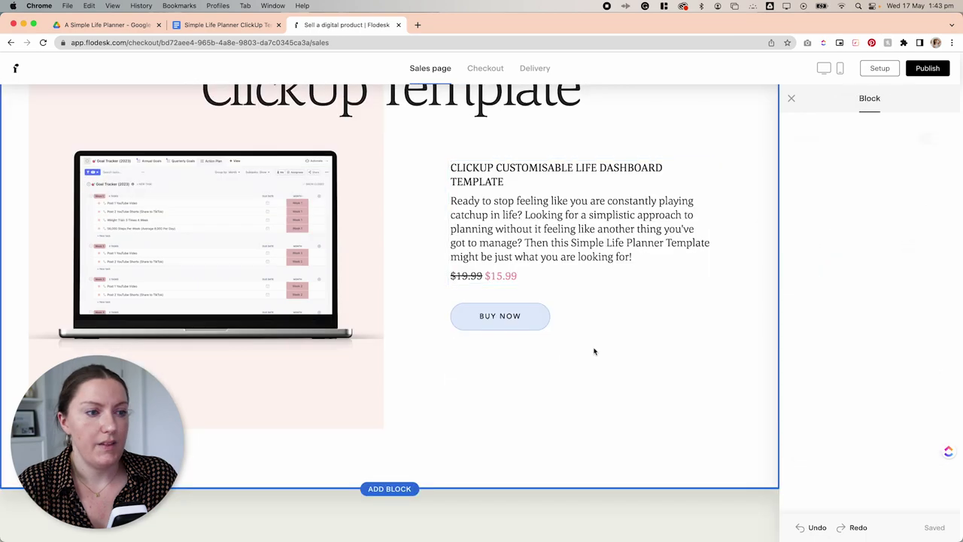
scroll(594, 335, down, 5)
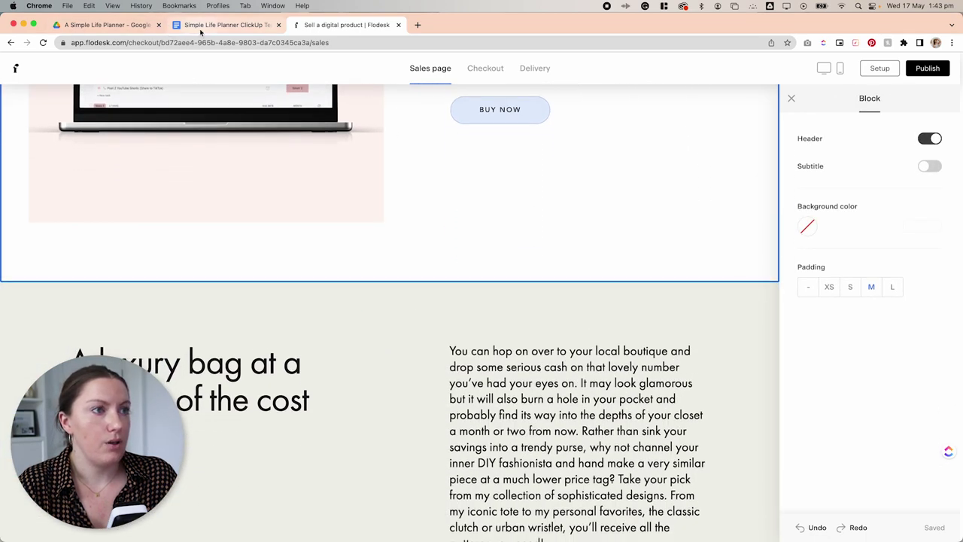
click(201, 29)
scroll(460, 299, down, 3)
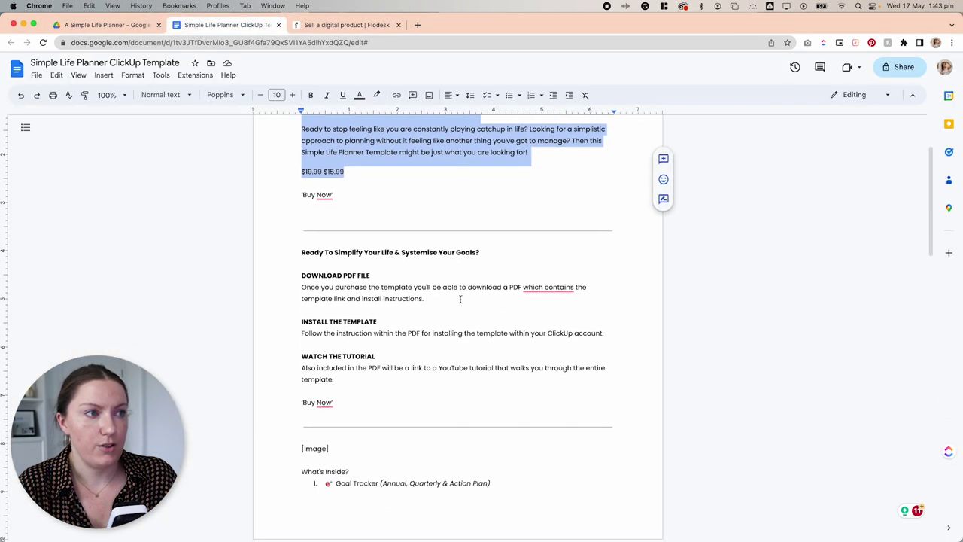
scroll(461, 299, down, 1)
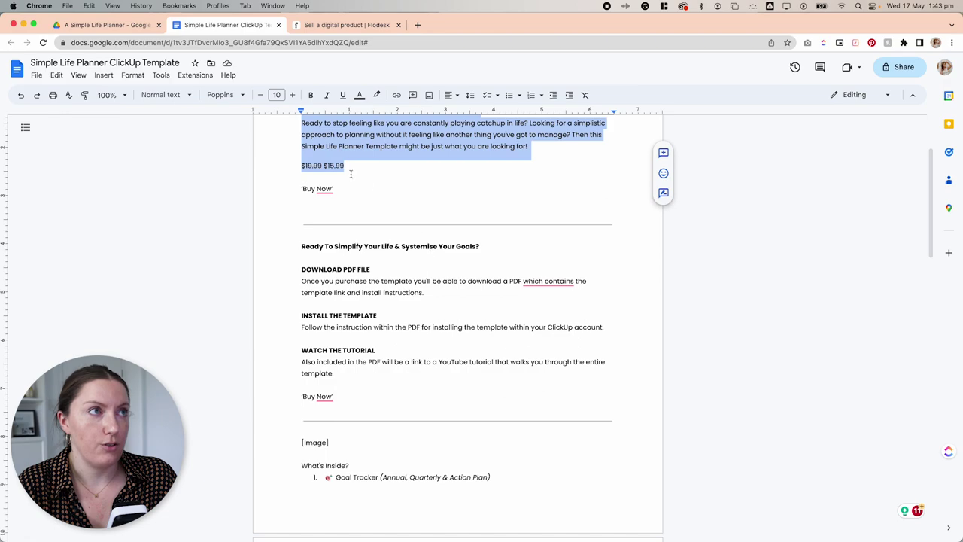
click(335, 25)
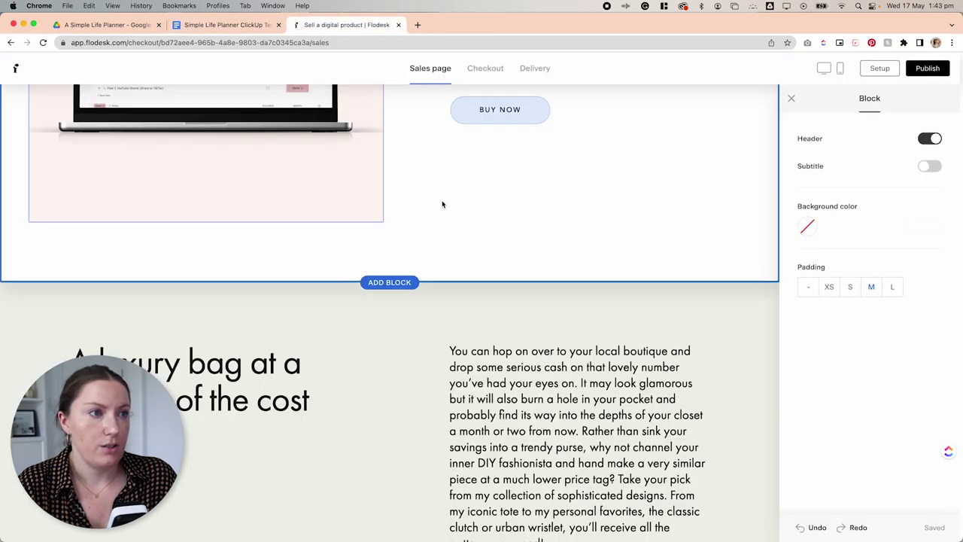
scroll(444, 272, down, 3)
click(382, 264)
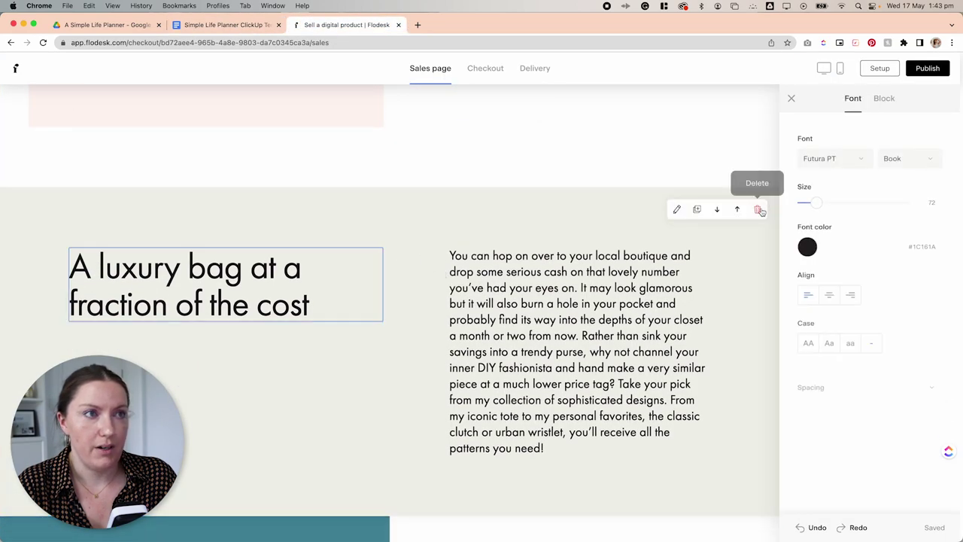
- Delete the luxury-bag block and insert the 'If we join forces' text layout in its place
click(757, 208)
click(479, 186)
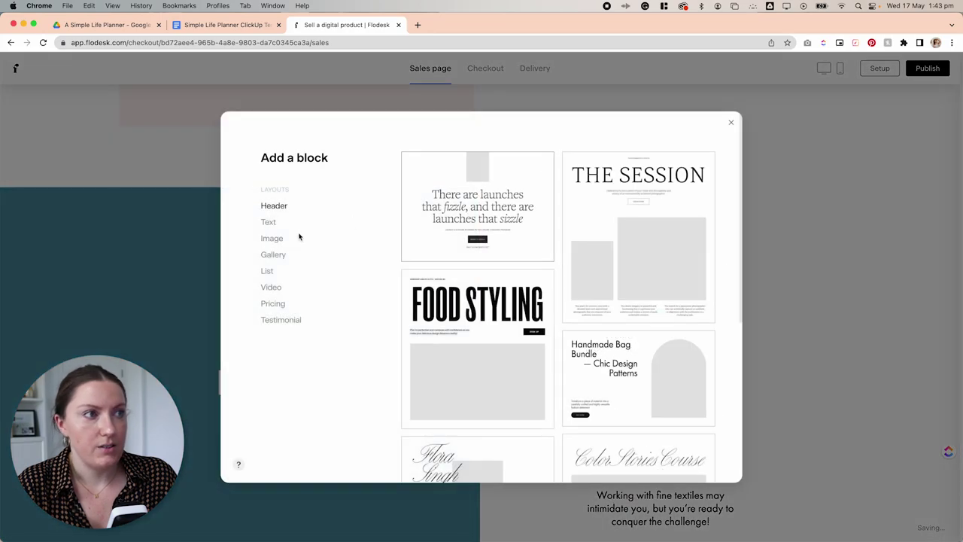
click(269, 222)
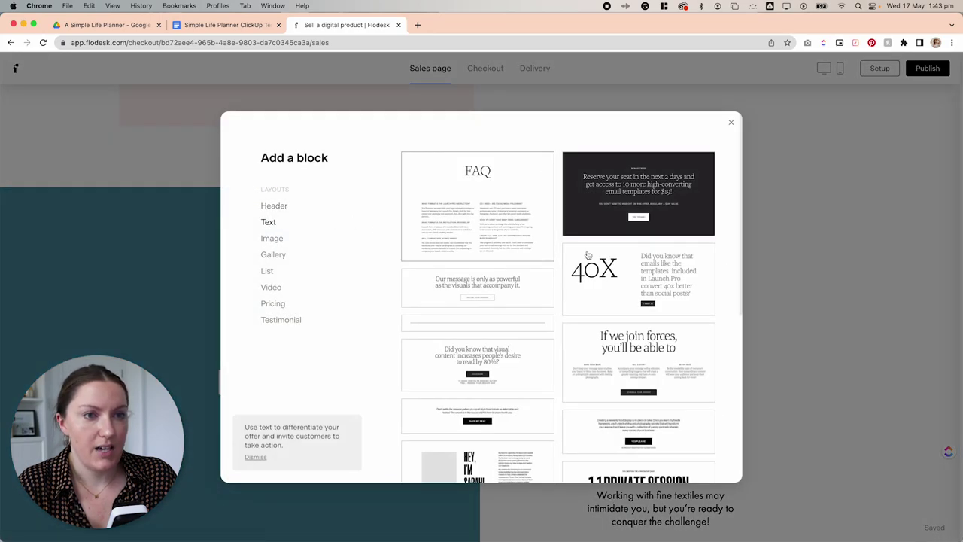
scroll(601, 259, down, 5)
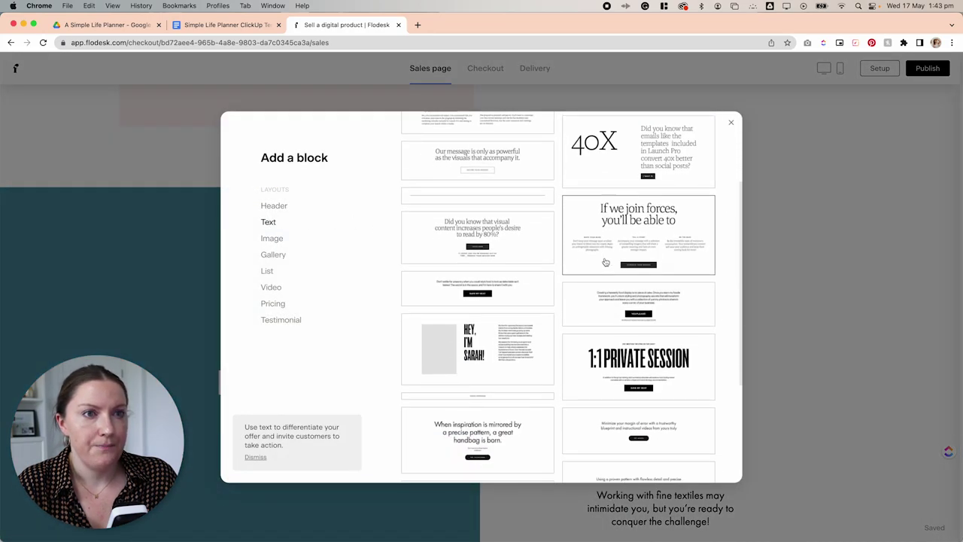
click(631, 224)
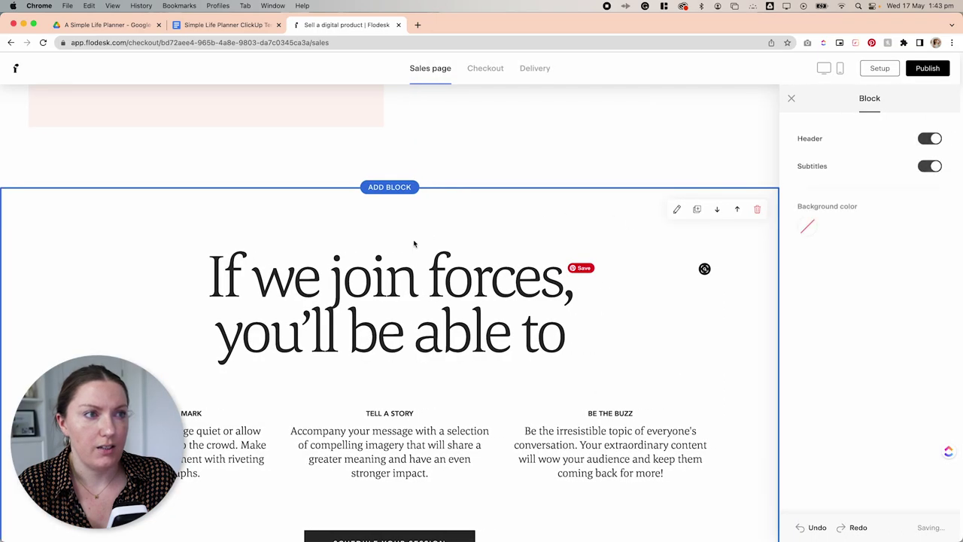
- Select the new block's entire heading, checking it against the sales copy document
click(354, 242)
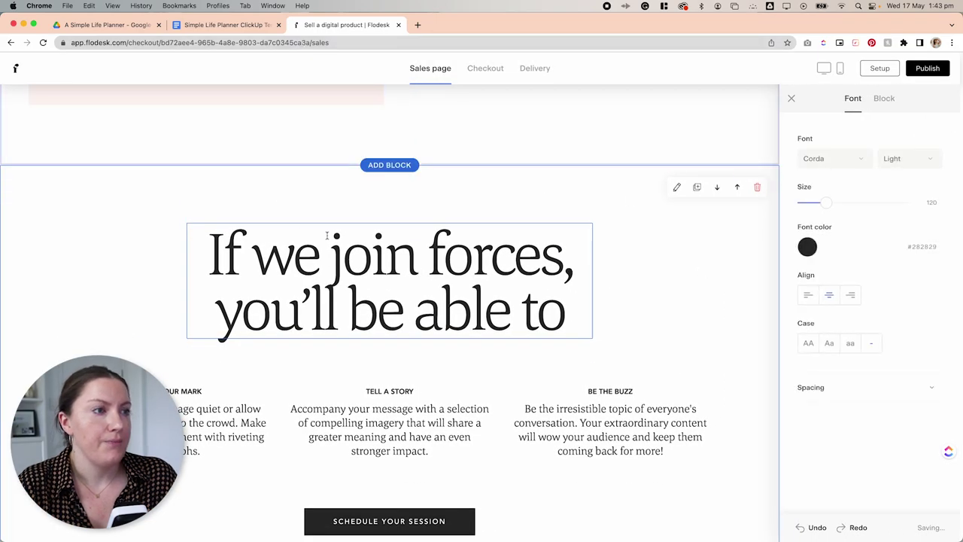
key(ctrl+shift+Tab)
click(480, 246)
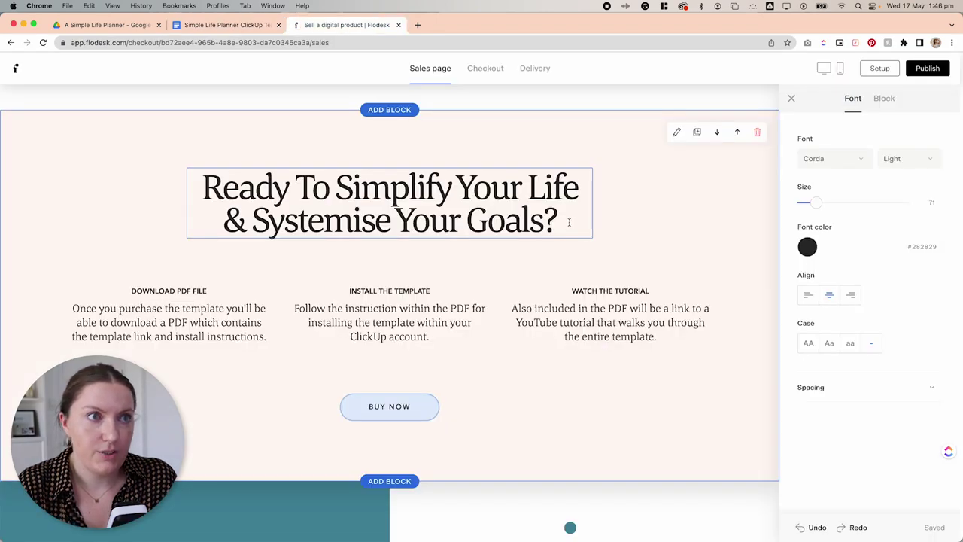
drag(569, 221, 207, 185)
click(512, 205)
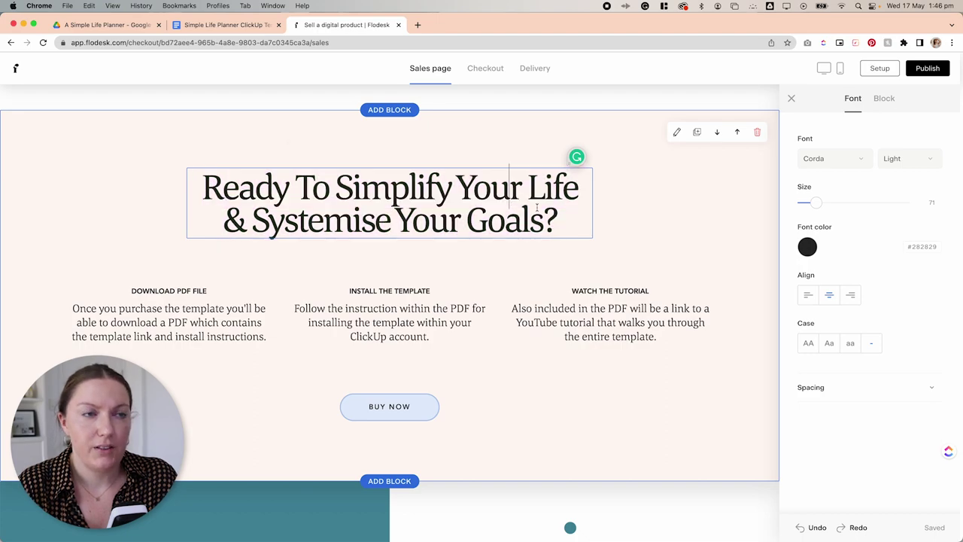
click(562, 215)
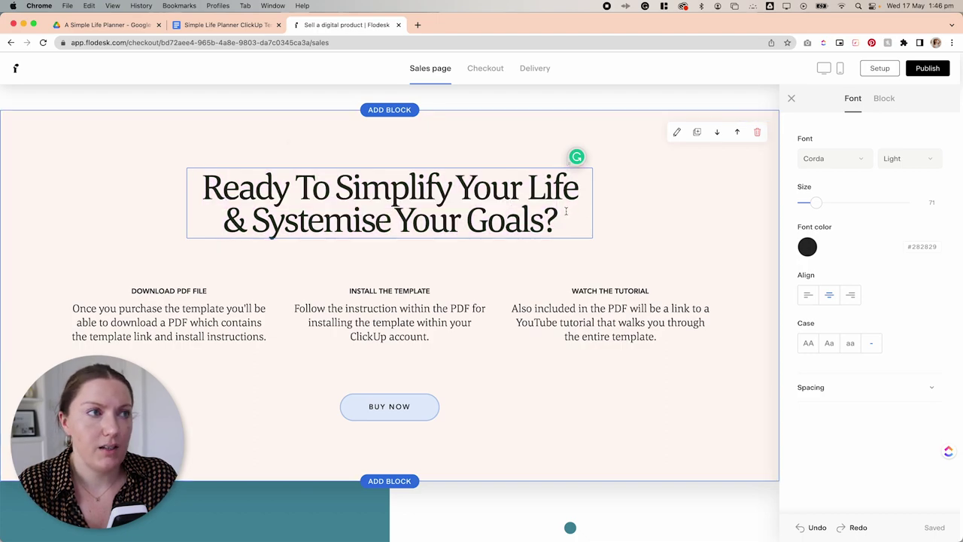
key(super+a)
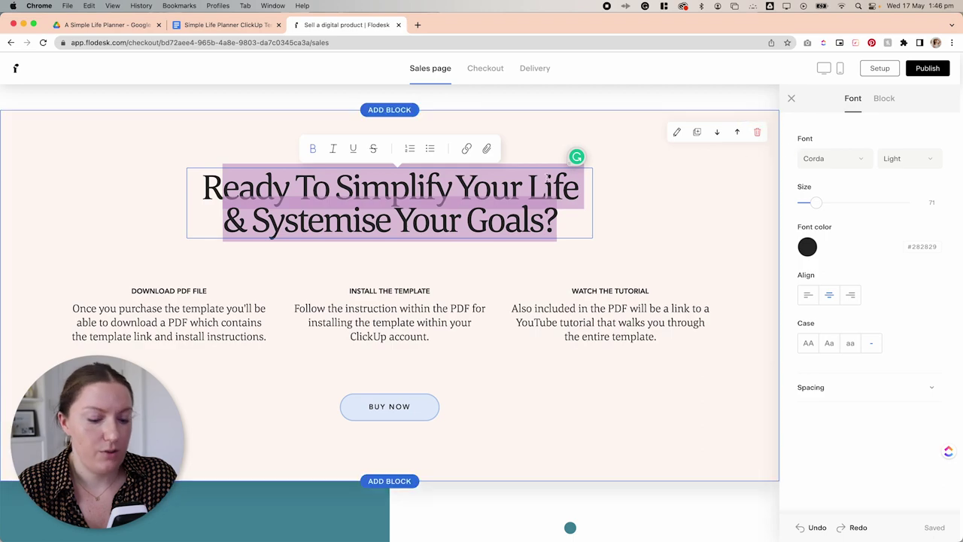
- Keep the heading font as Corda and check its line height and letter spacing settings
click(835, 160)
scroll(831, 224, down, 5)
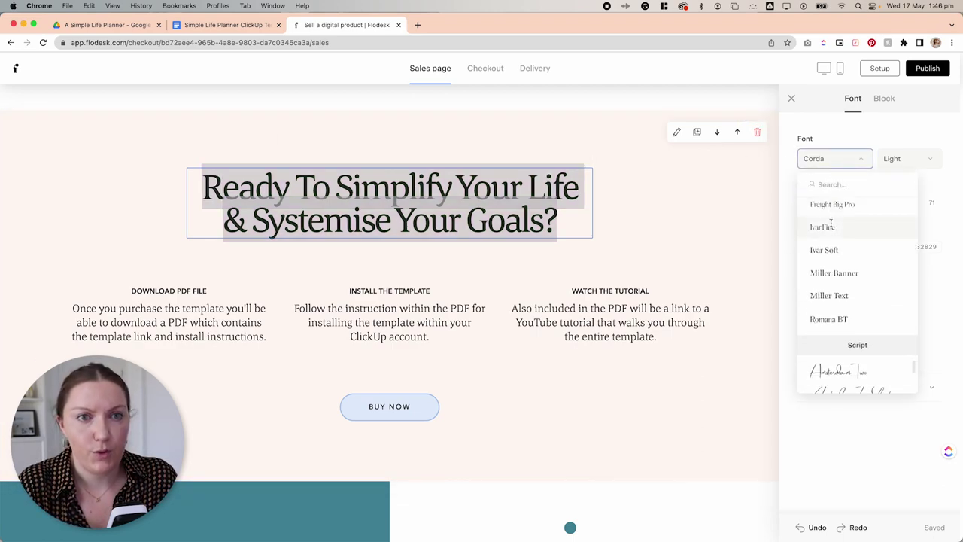
scroll(831, 224, up, 8)
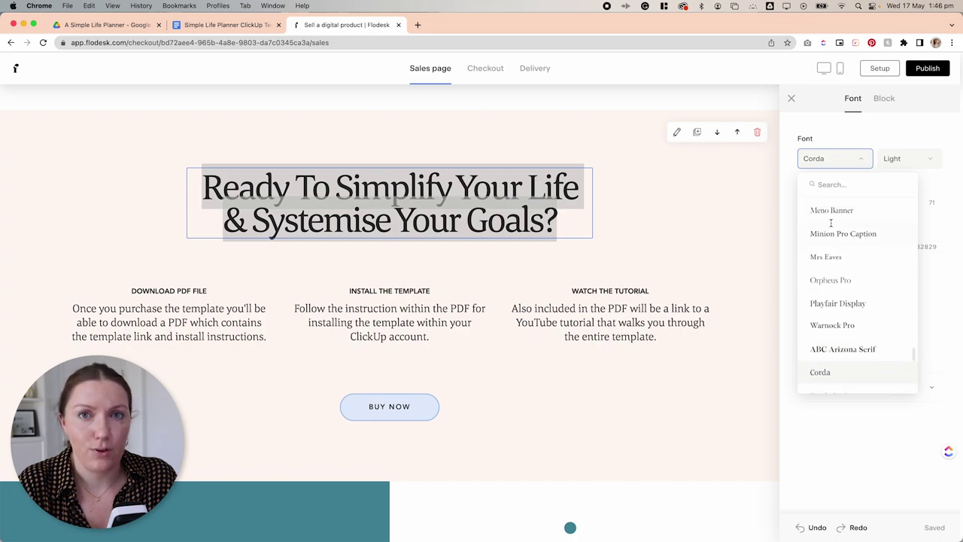
scroll(832, 224, up, 10)
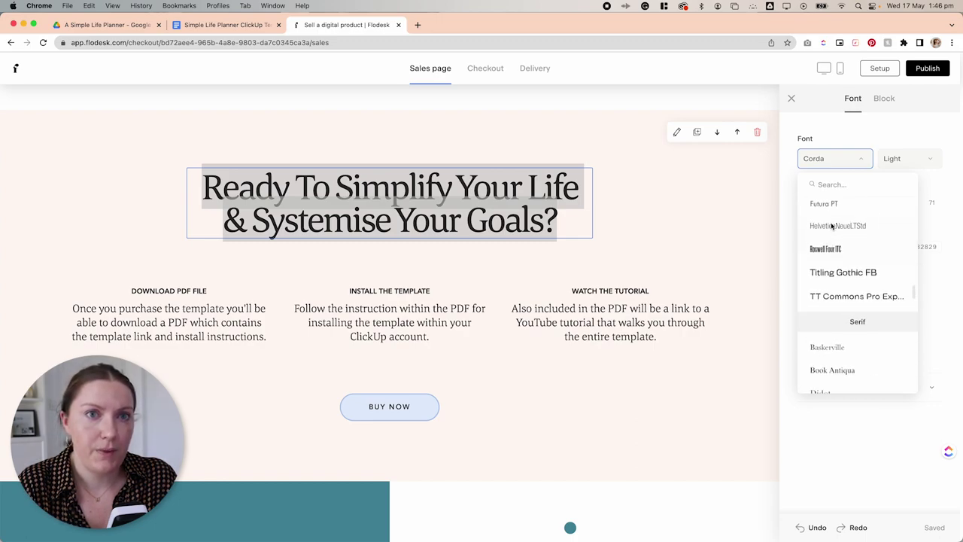
scroll(831, 224, up, 10)
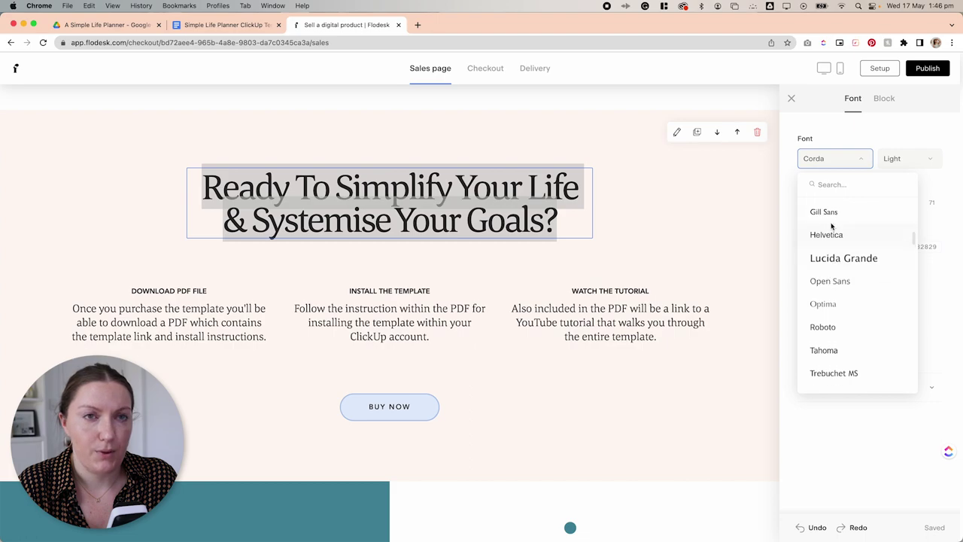
scroll(832, 224, up, 5)
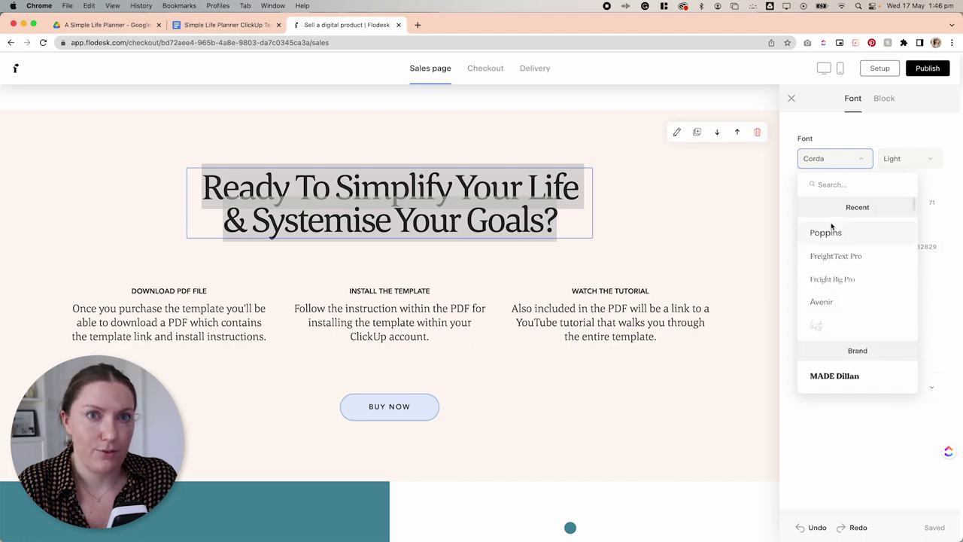
click(859, 164)
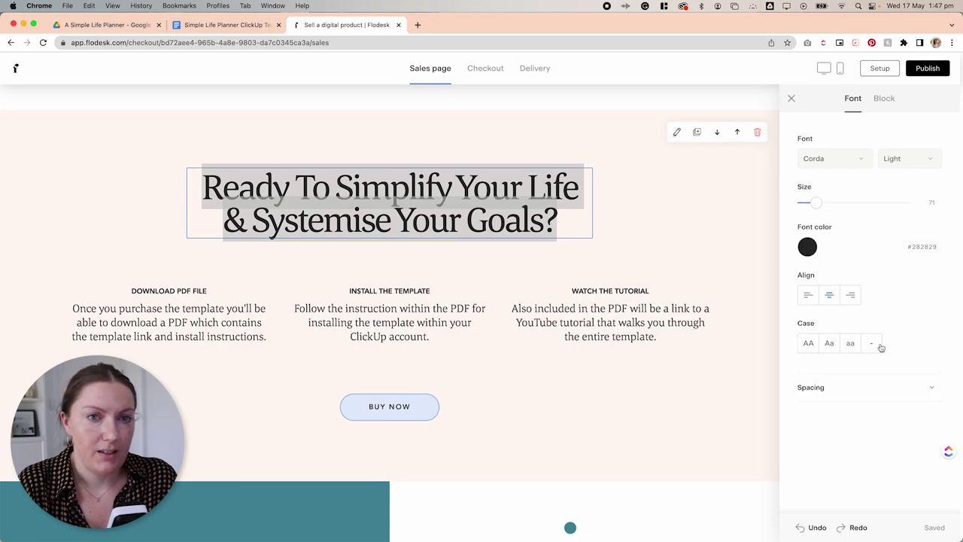
click(854, 393)
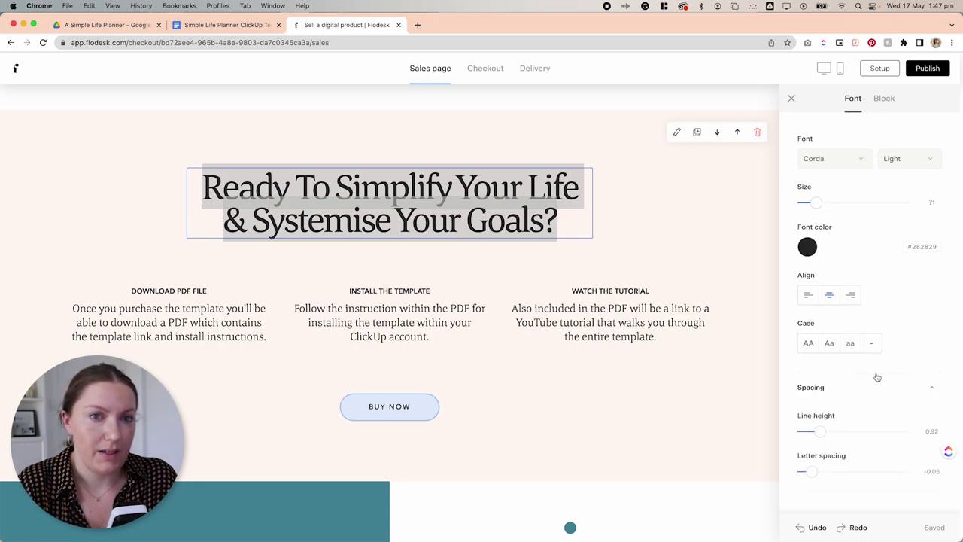
click(531, 372)
scroll(531, 371, down, 4)
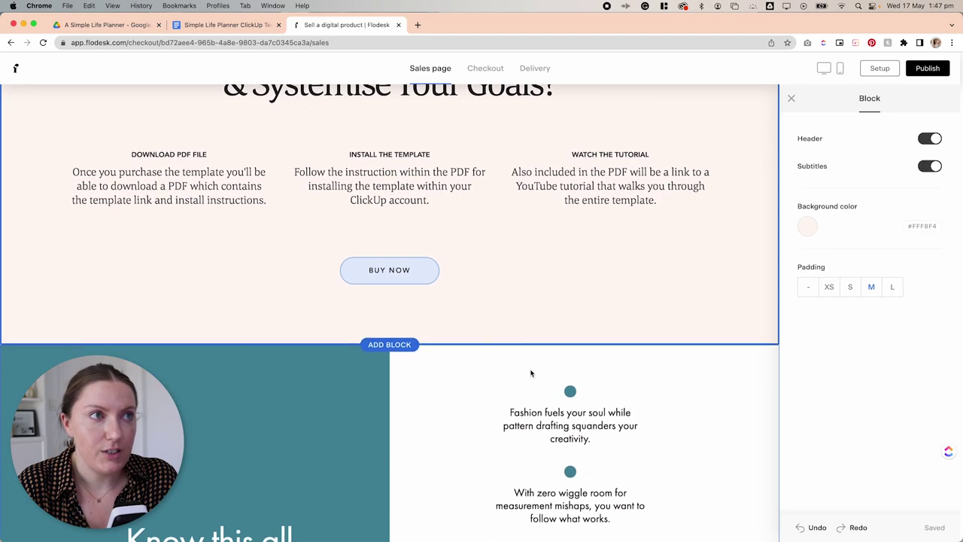
scroll(531, 372, down, 4)
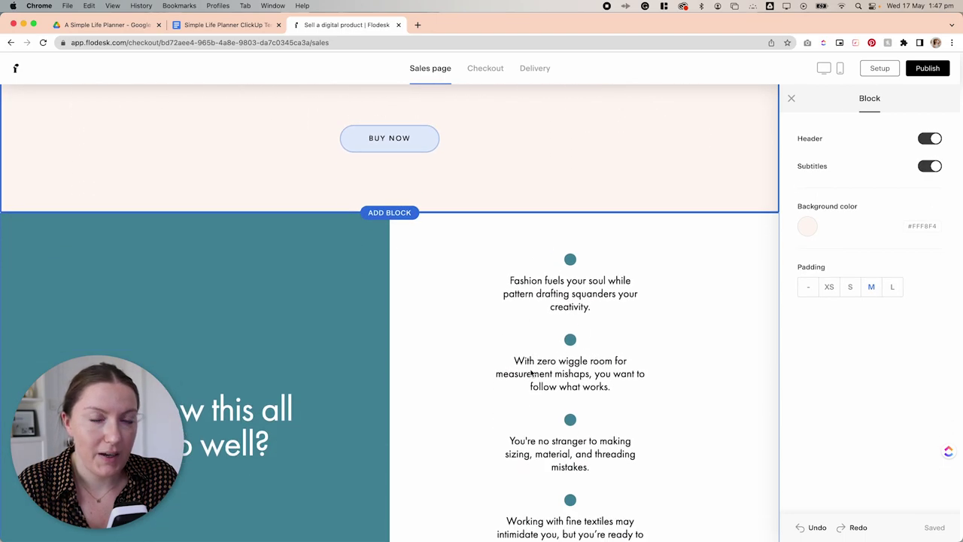
scroll(530, 372, down, 3)
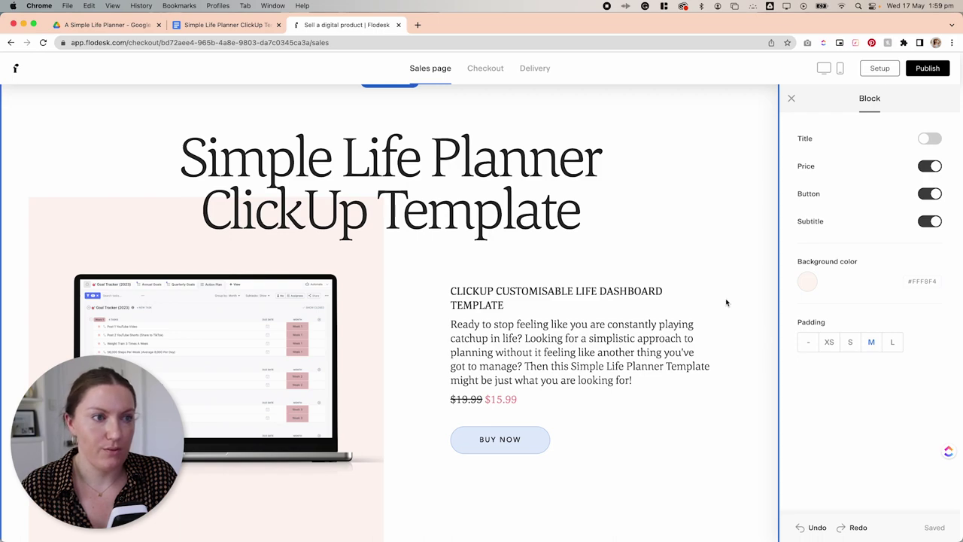
scroll(726, 303, down, 2)
scroll(724, 301, up, 3)
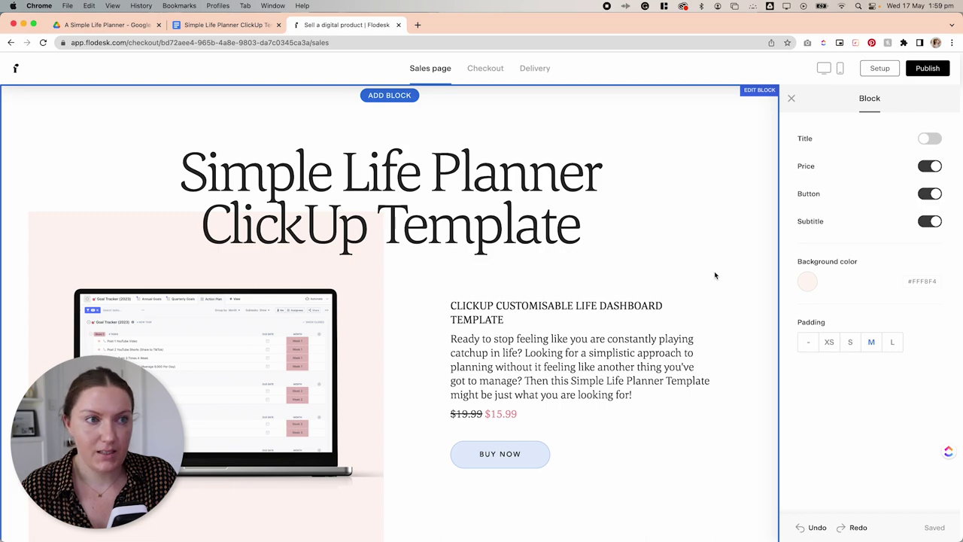
scroll(714, 276, down, 1)
scroll(280, 237, down, 2)
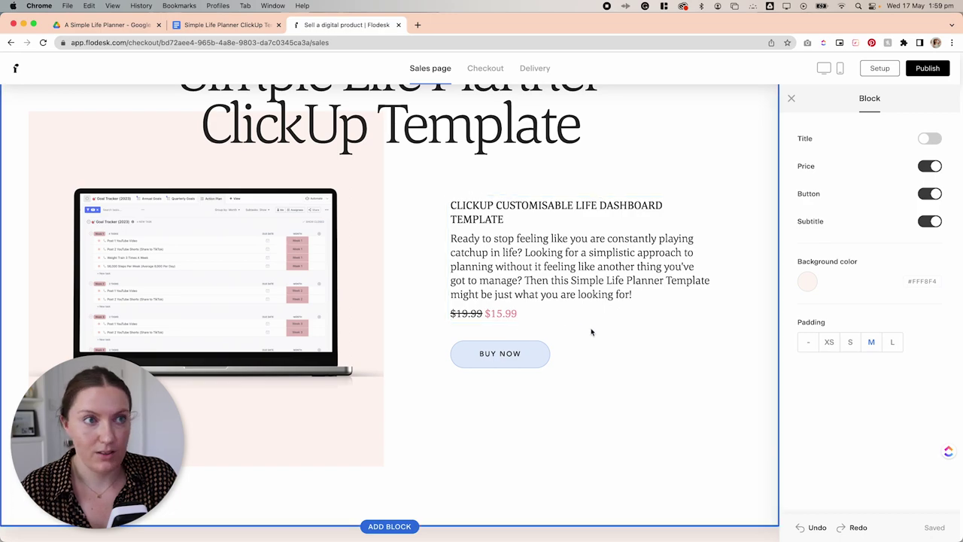
scroll(591, 332, down, 1)
click(525, 288)
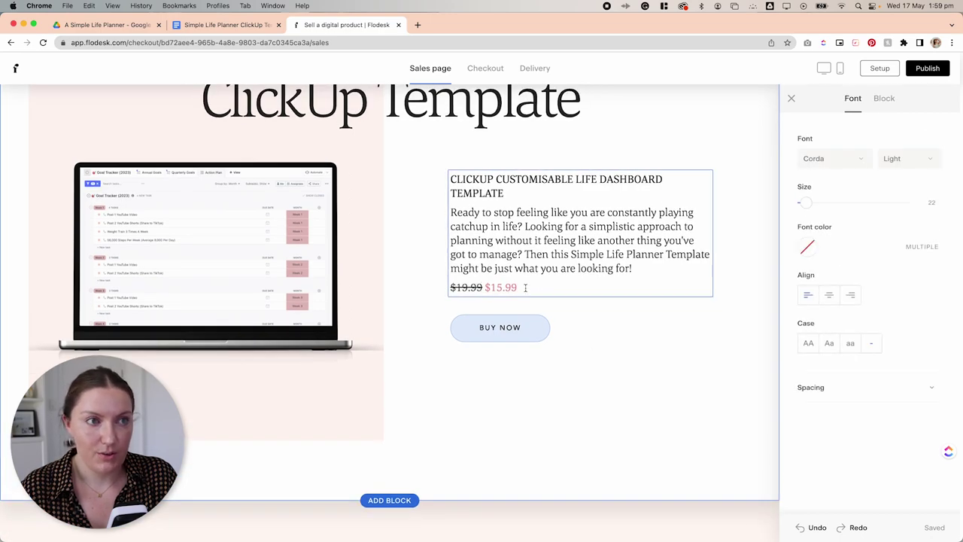
drag(517, 287, 450, 286)
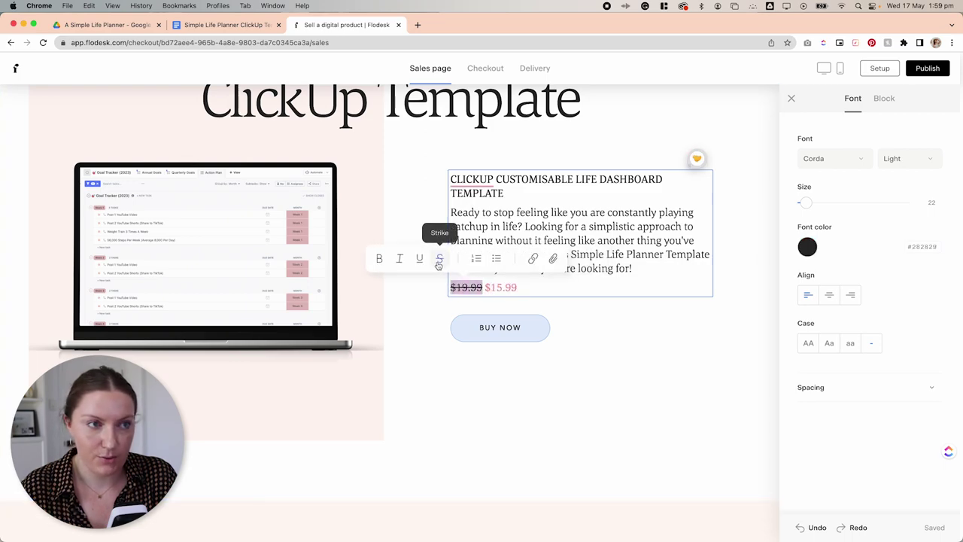
drag(518, 286, 485, 286)
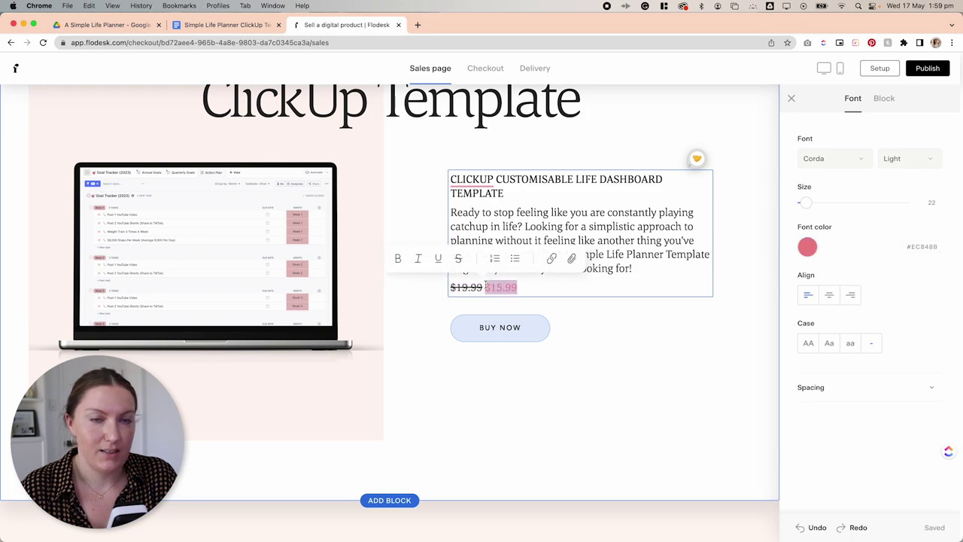
click(663, 305)
click(662, 305)
scroll(663, 306, down, 5)
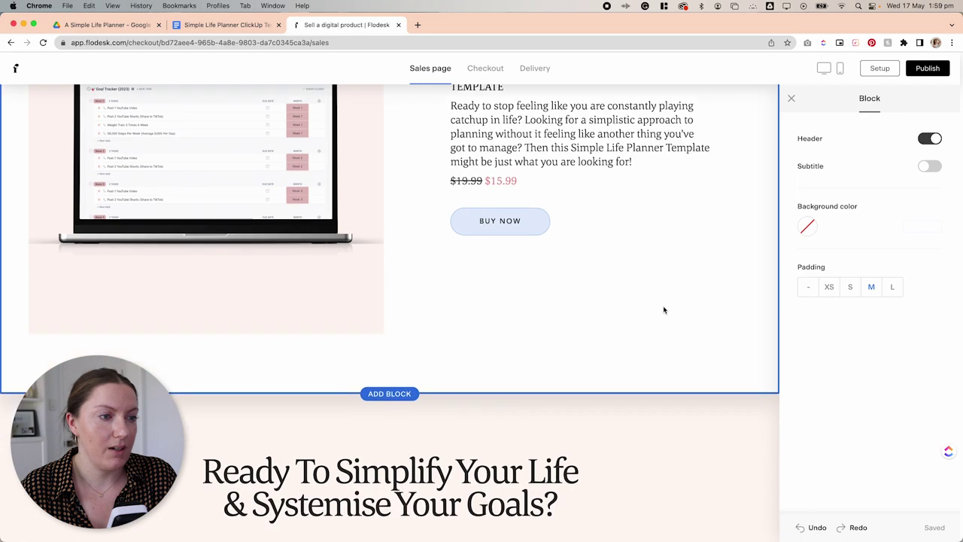
scroll(662, 305, down, 3)
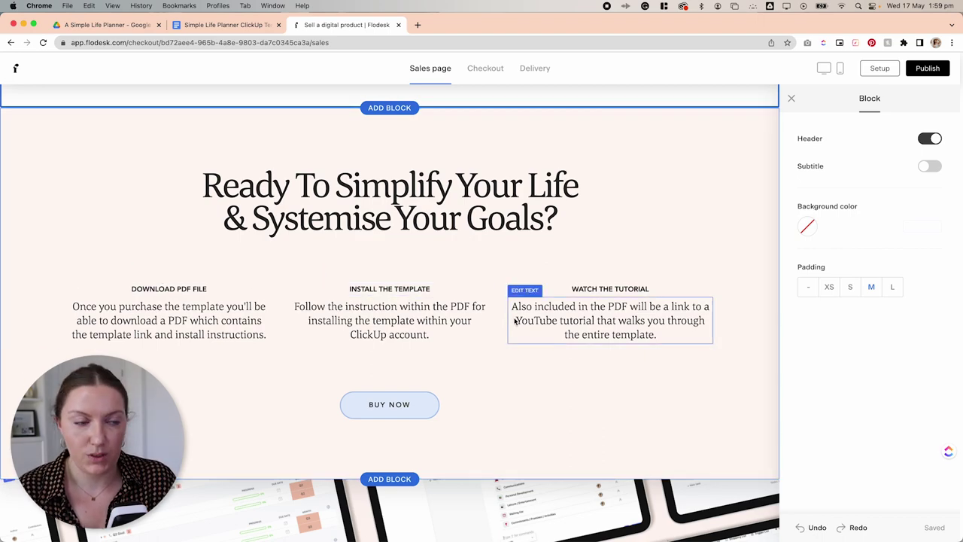
scroll(619, 359, down, 3)
scroll(620, 361, down, 5)
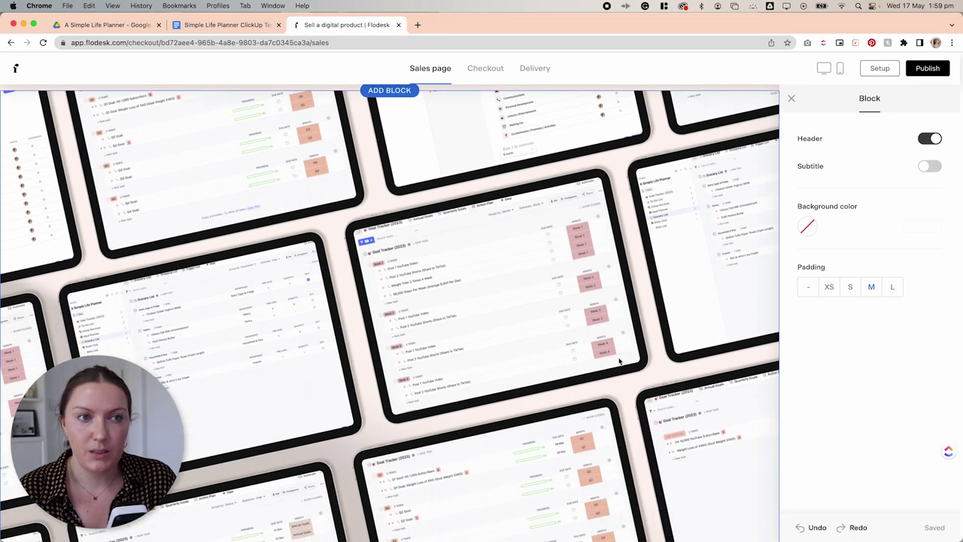
scroll(619, 361, down, 1)
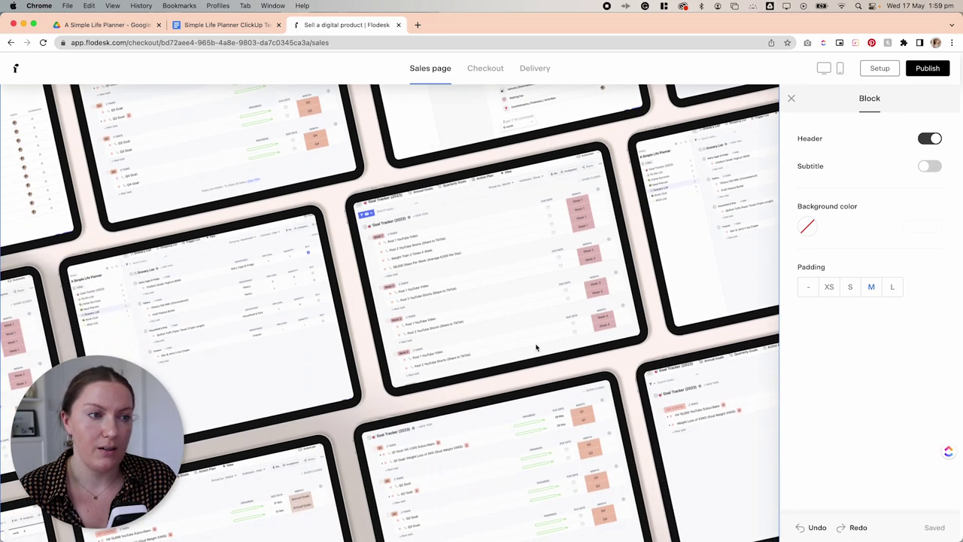
scroll(683, 342, down, 3)
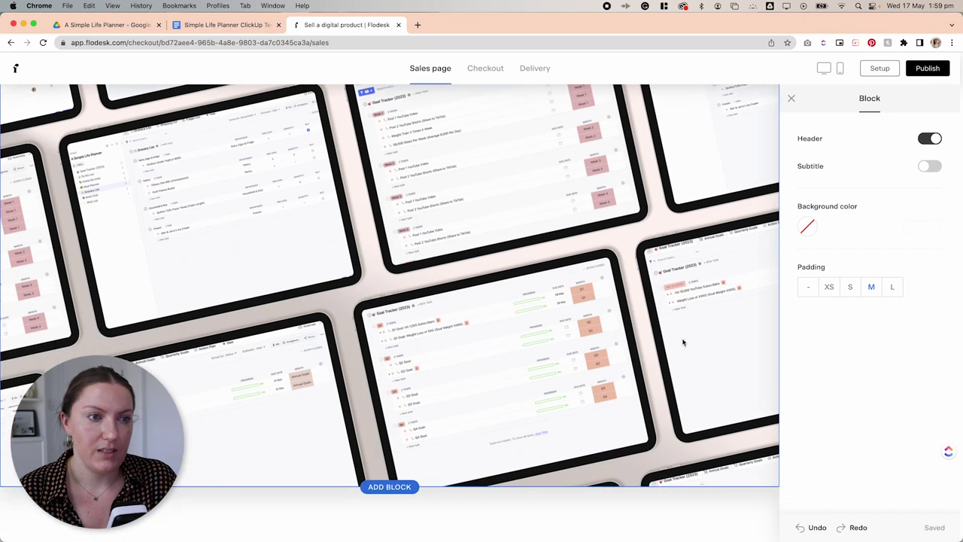
scroll(683, 342, up, 2)
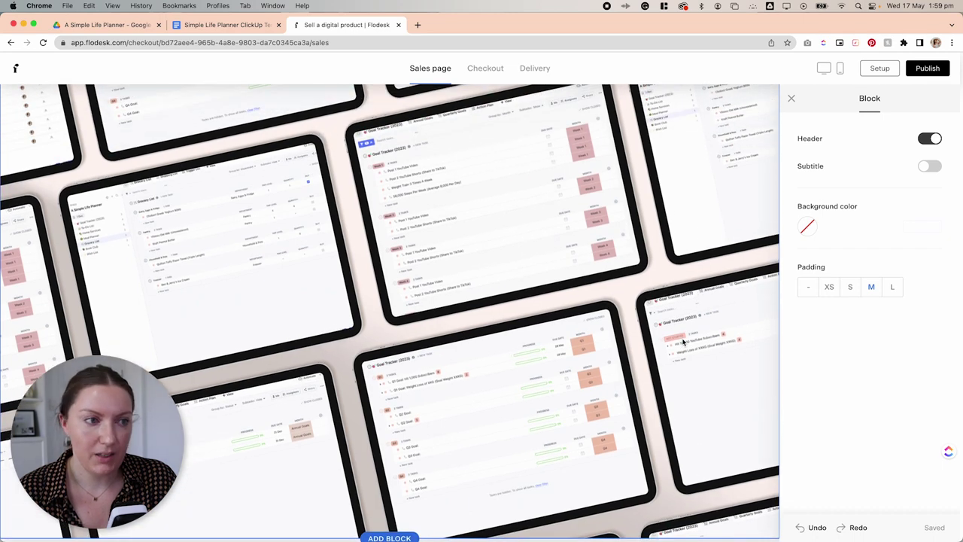
scroll(683, 342, down, 12)
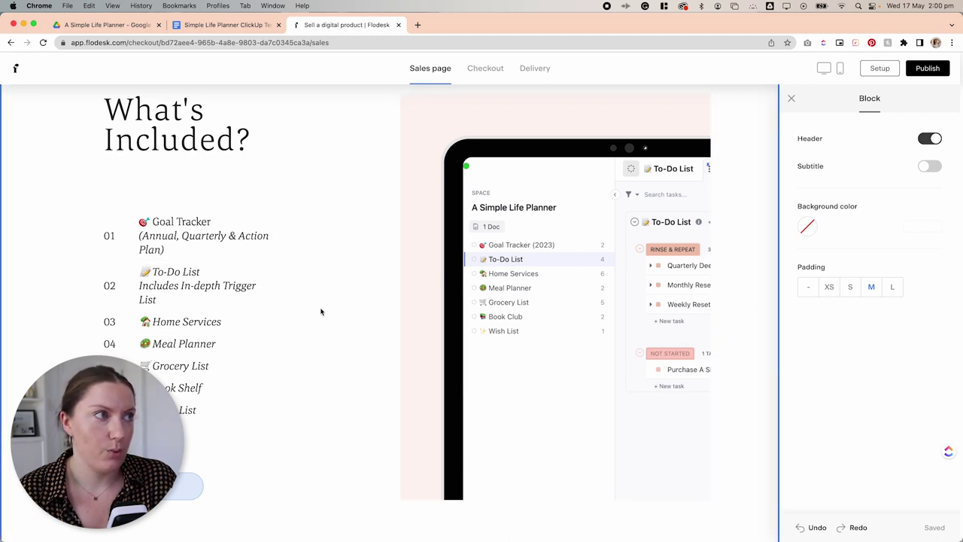
scroll(320, 312, down, 10)
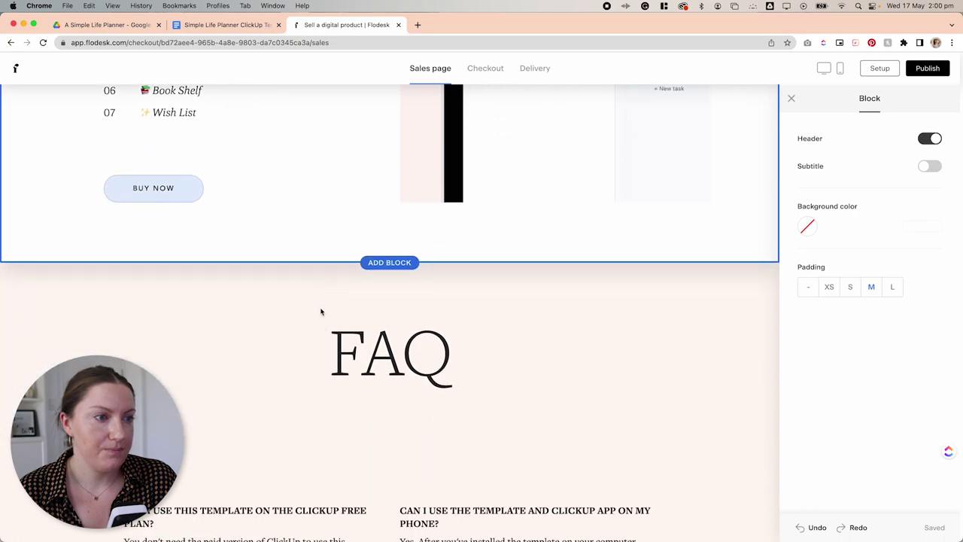
scroll(321, 311, down, 4)
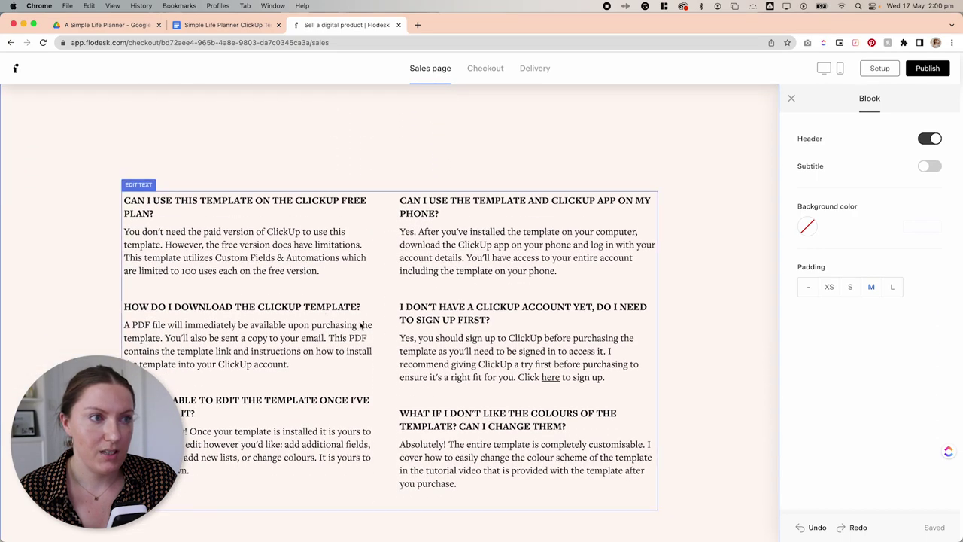
scroll(328, 343, down, 8)
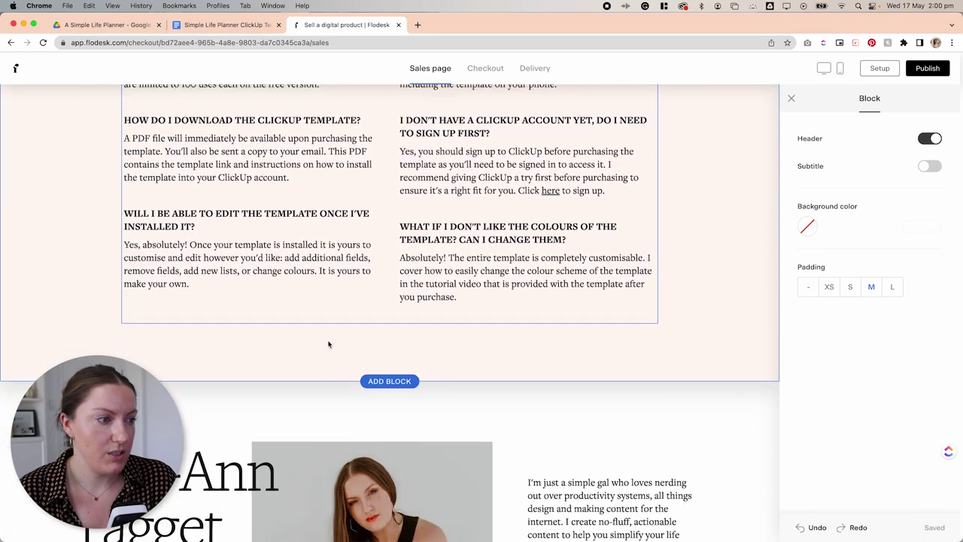
scroll(328, 344, down, 3)
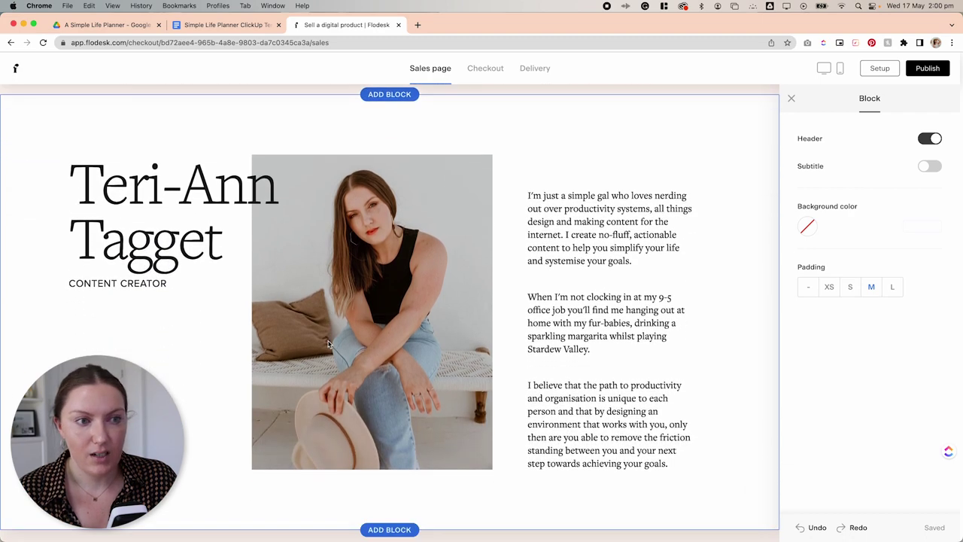
scroll(328, 344, down, 5)
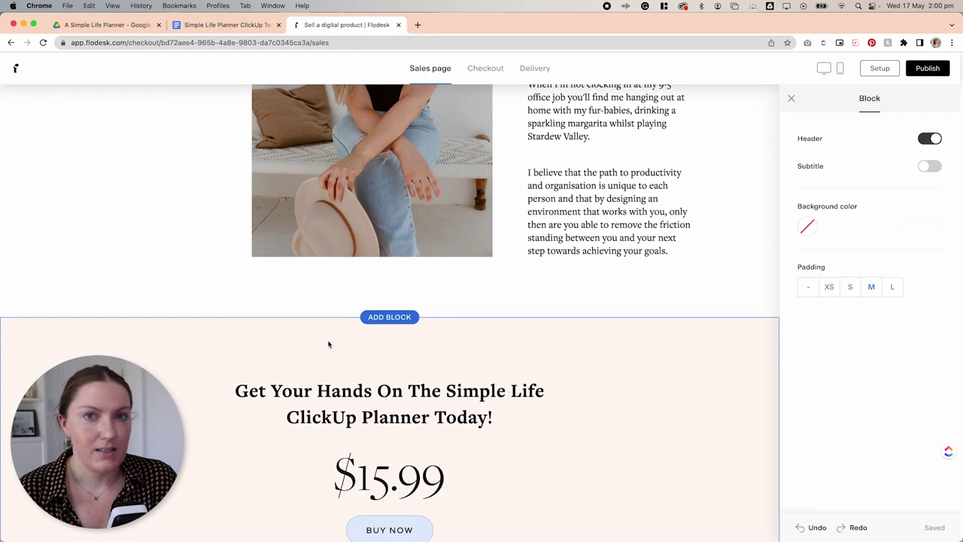
scroll(328, 344, down, 3)
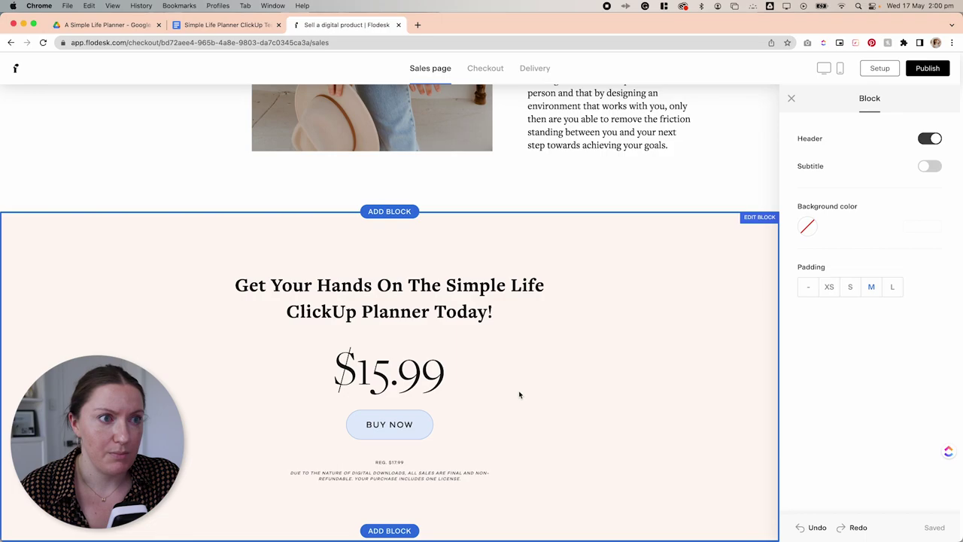
scroll(515, 394, up, 20)
scroll(515, 393, up, 10)
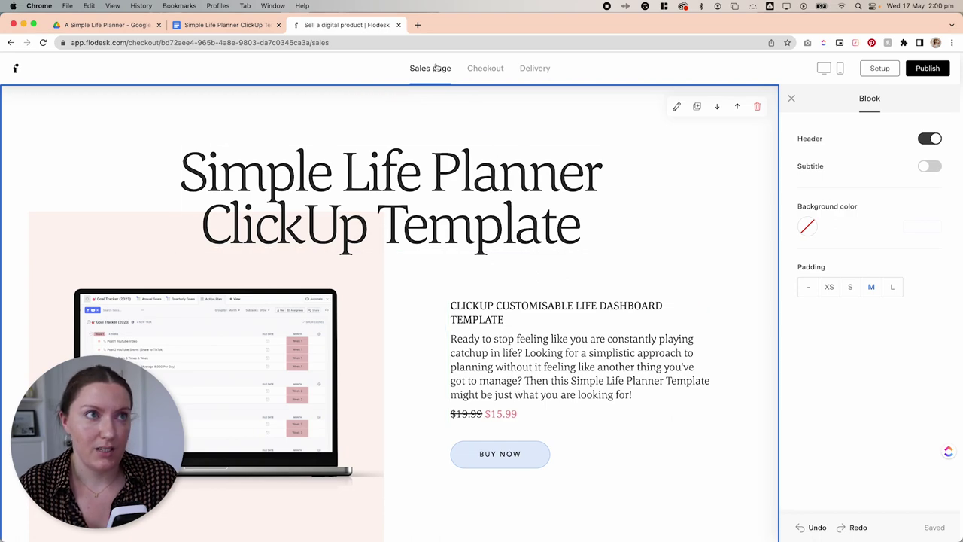
- In the checkout page settings, turn off Upsell and Testimonial and turn on Terms & conditions
click(491, 69)
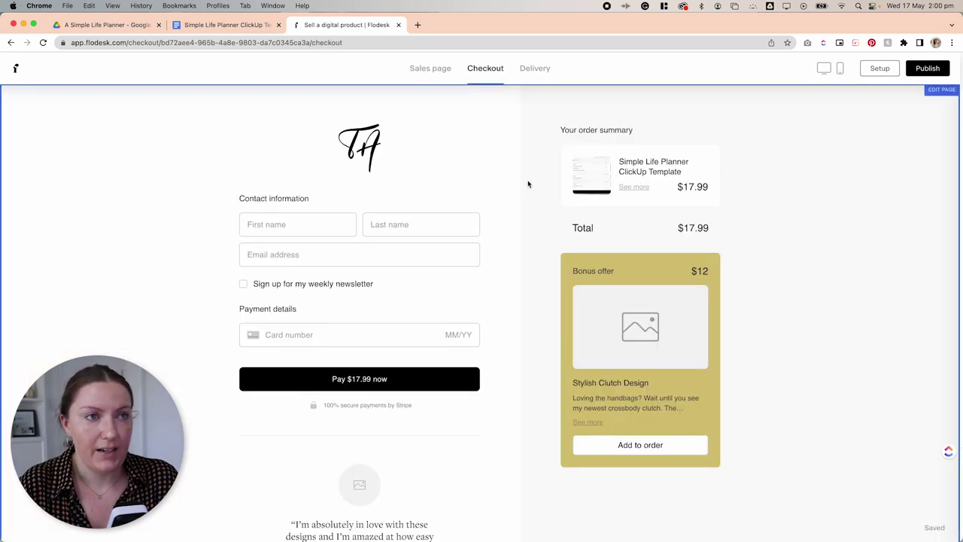
click(528, 184)
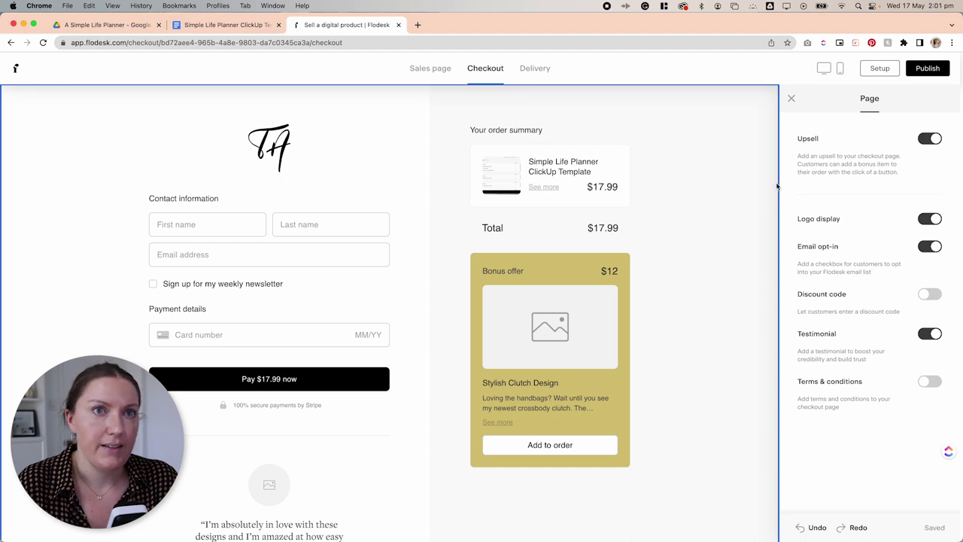
click(928, 139)
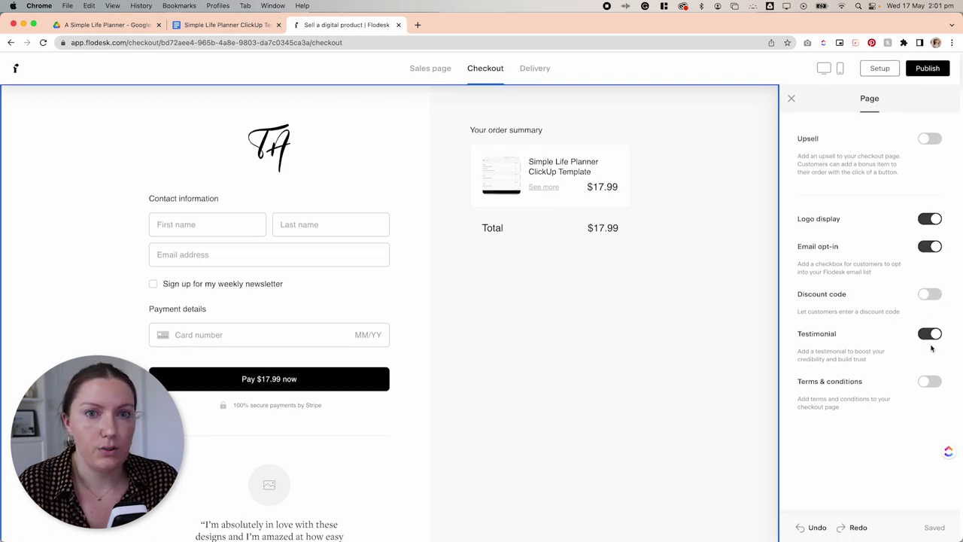
click(930, 334)
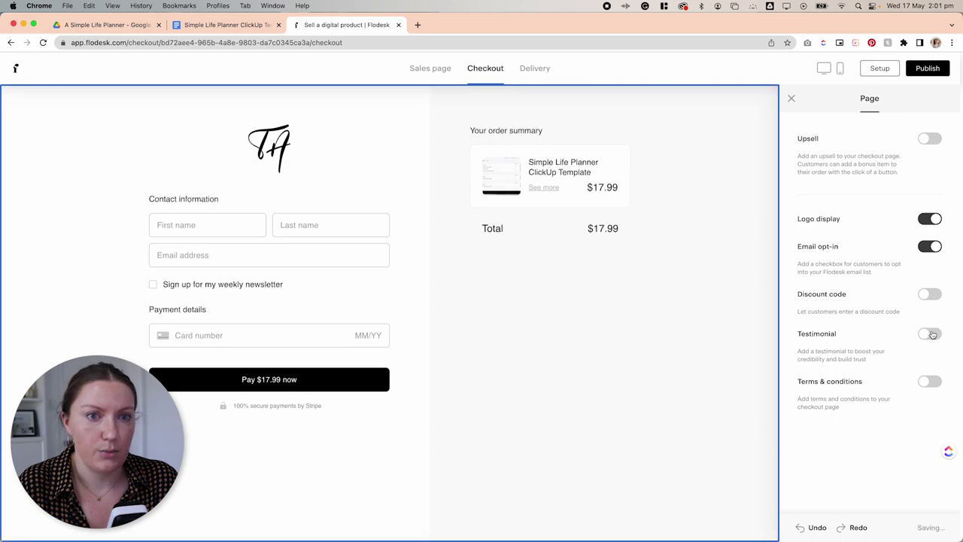
click(927, 385)
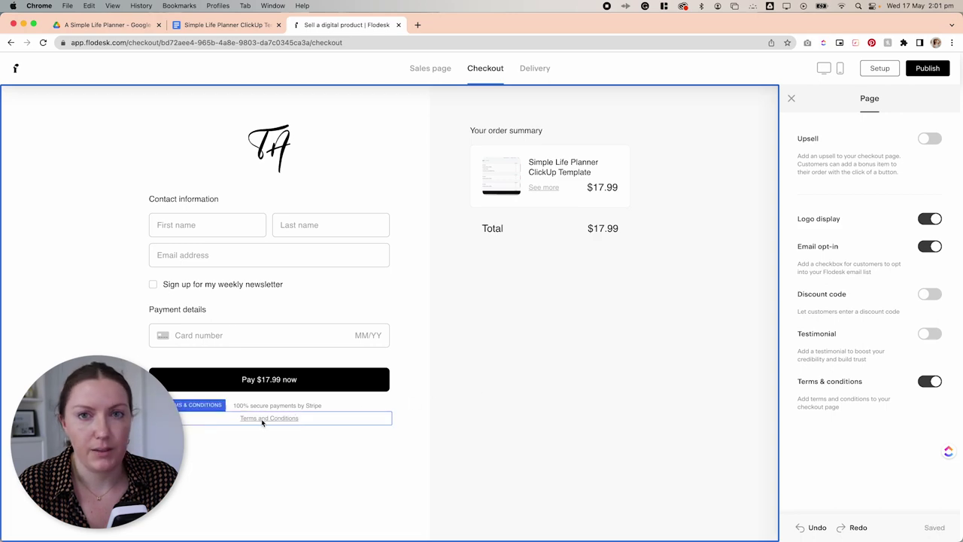
key(Escape)
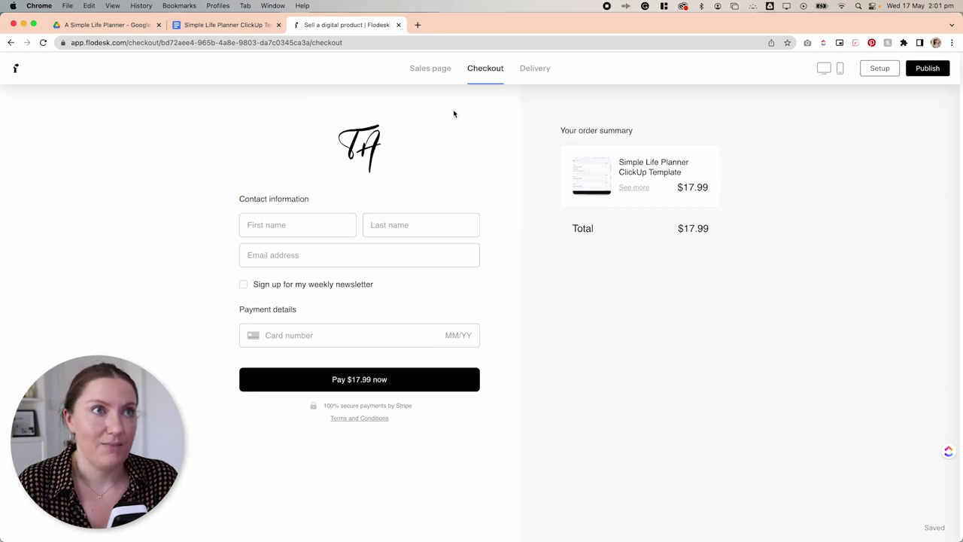
- Switch off the logo in the delivery page's settings
click(536, 69)
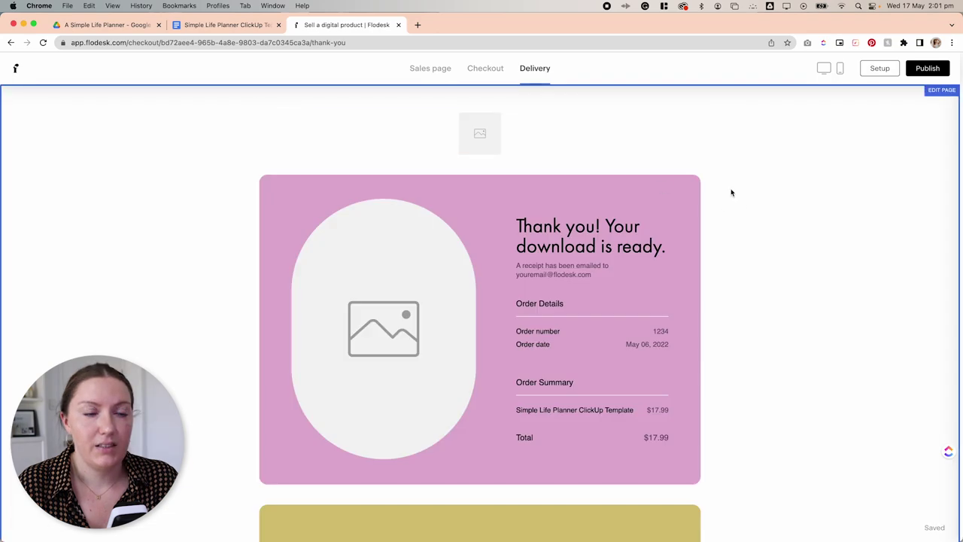
scroll(727, 190, down, 2)
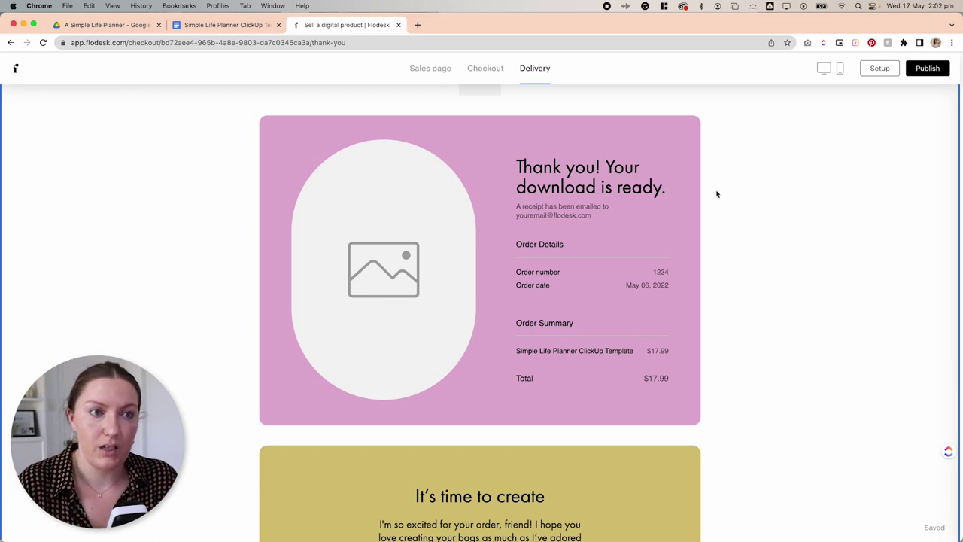
scroll(716, 194, down, 1)
scroll(716, 194, up, 3)
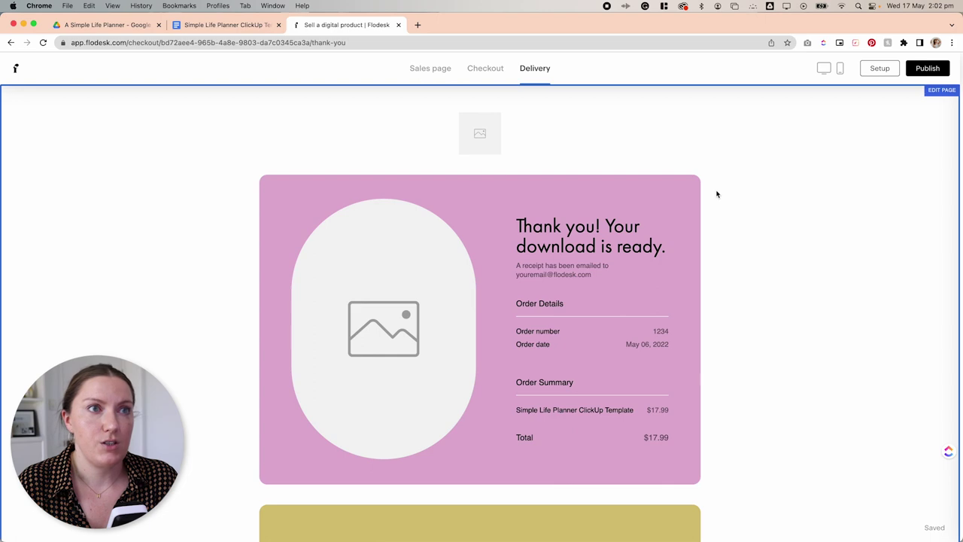
click(700, 154)
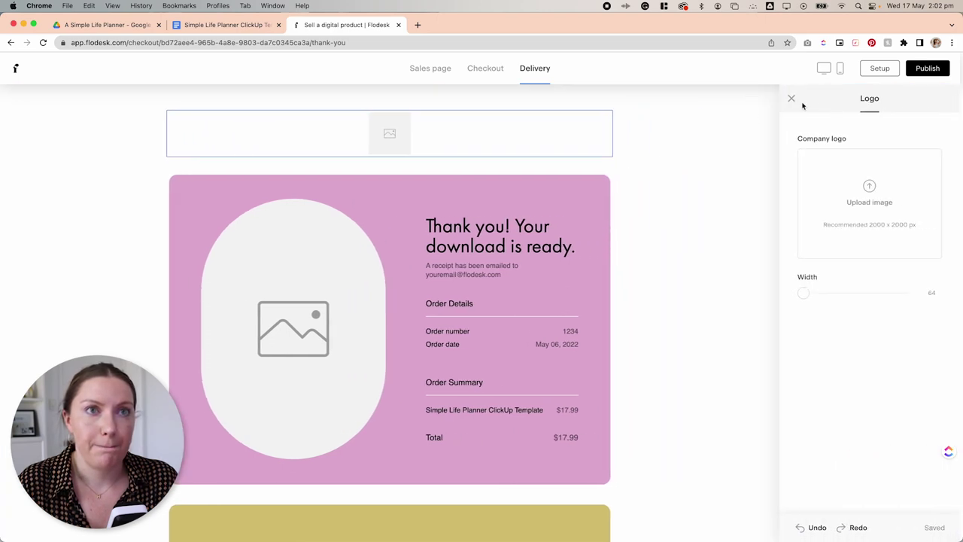
click(792, 101)
click(698, 165)
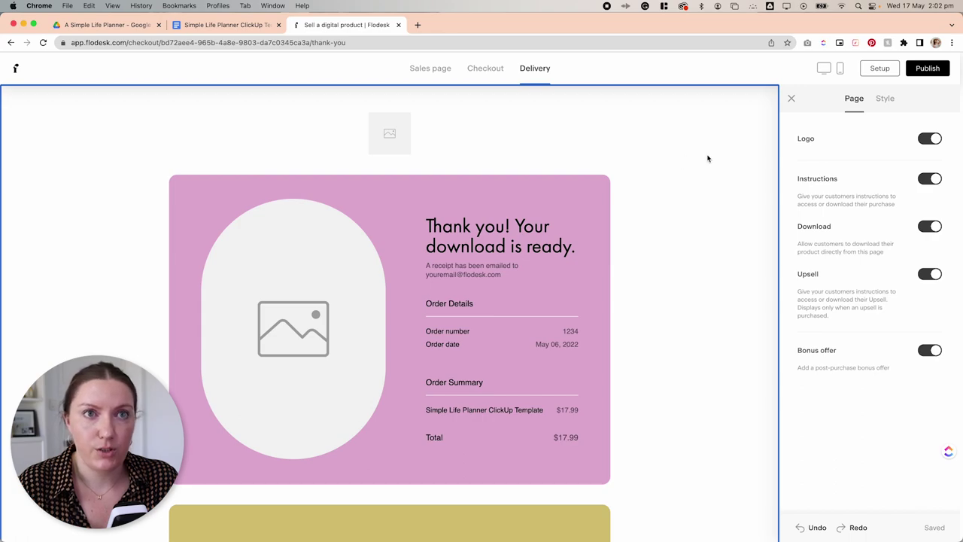
click(928, 139)
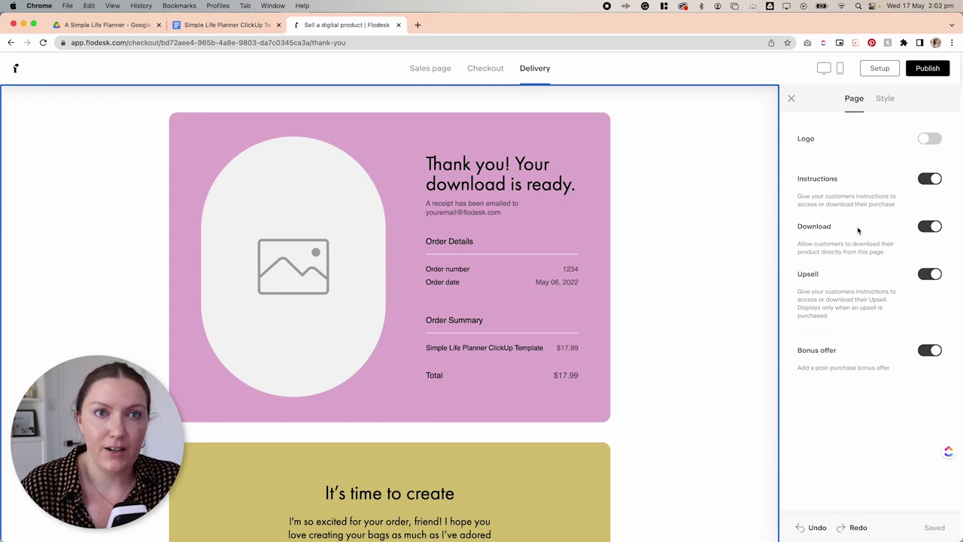
- Switch off the Upsell and Bonus offer toggles in the delivery page settings
click(929, 276)
scroll(714, 294, down, 5)
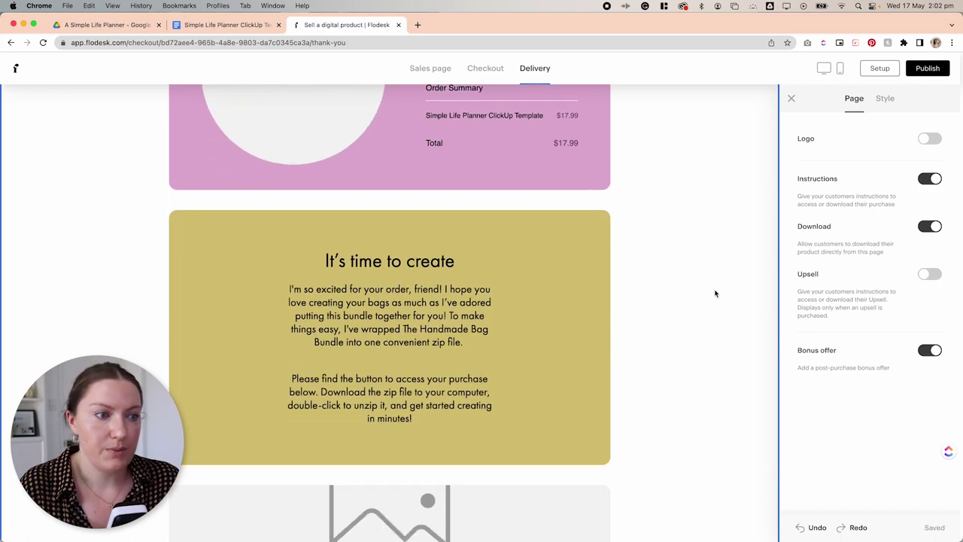
click(932, 351)
scroll(632, 333, down, 1)
scroll(632, 333, down, 3)
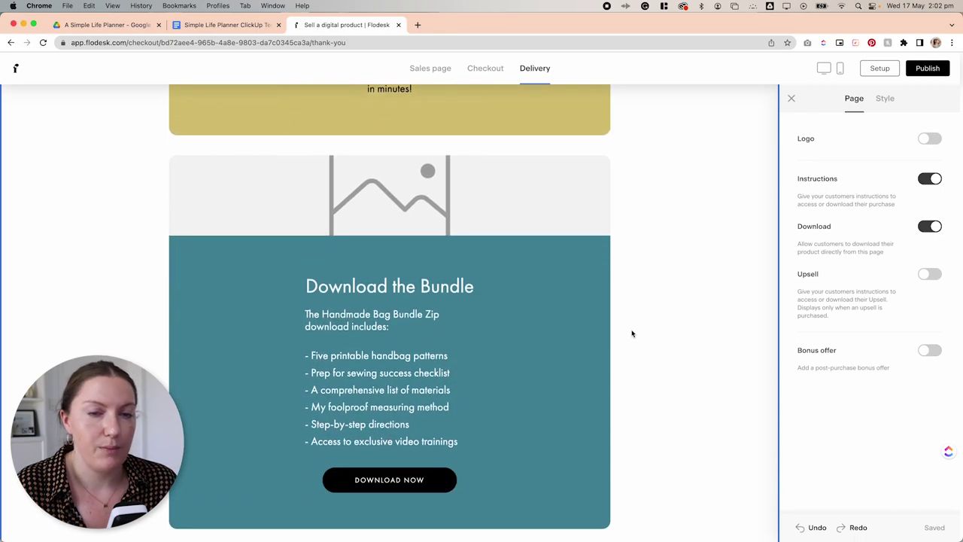
scroll(631, 333, up, 2)
scroll(632, 334, up, 6)
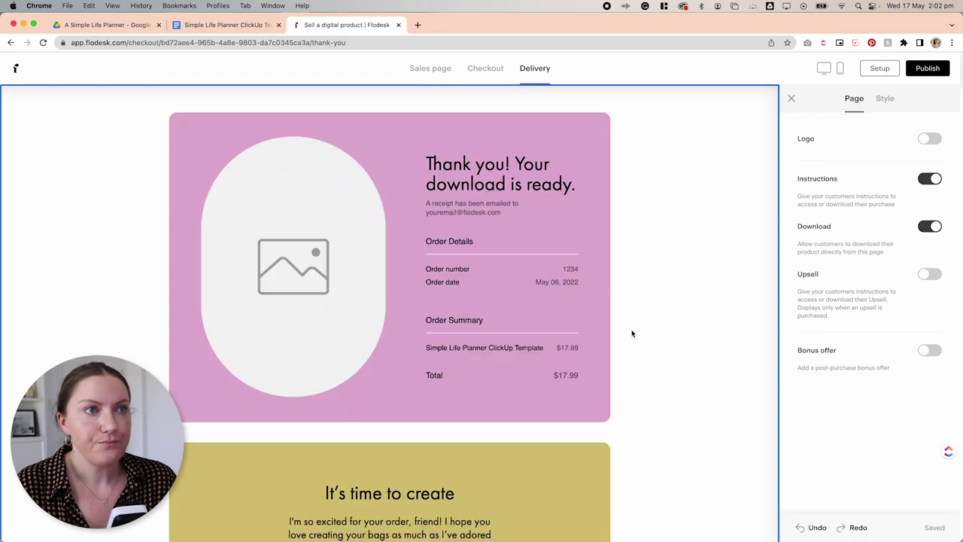
- Give the order receipt a pale peach background and a rectangle-shaped image
click(589, 149)
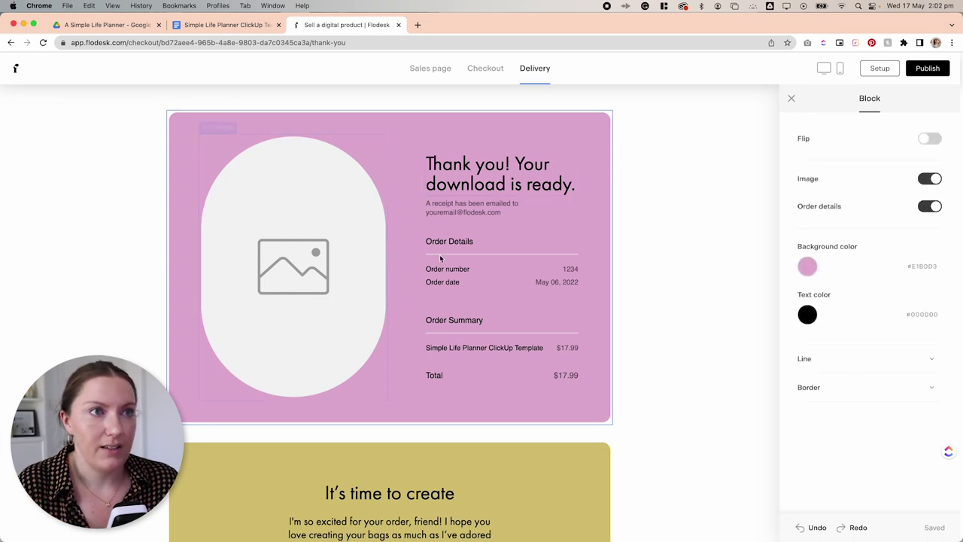
click(806, 268)
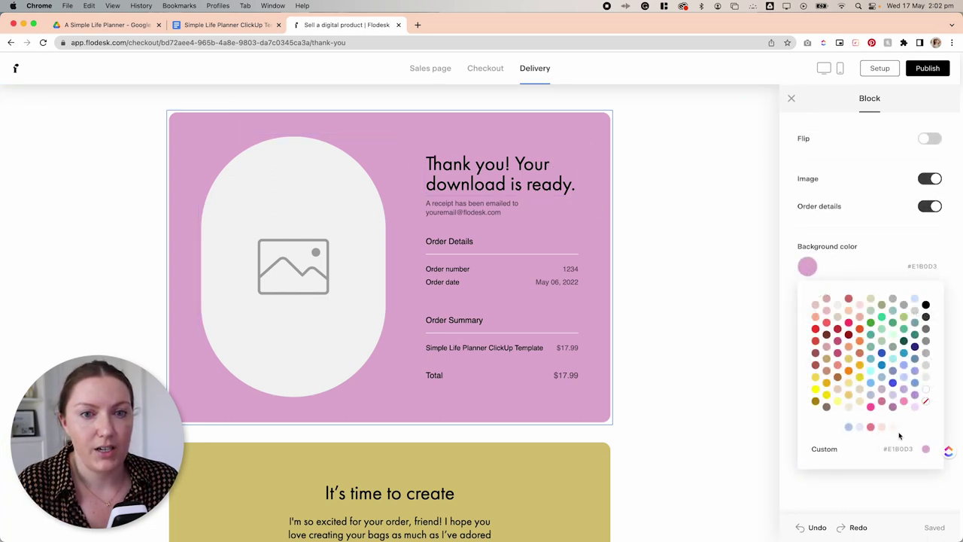
click(893, 428)
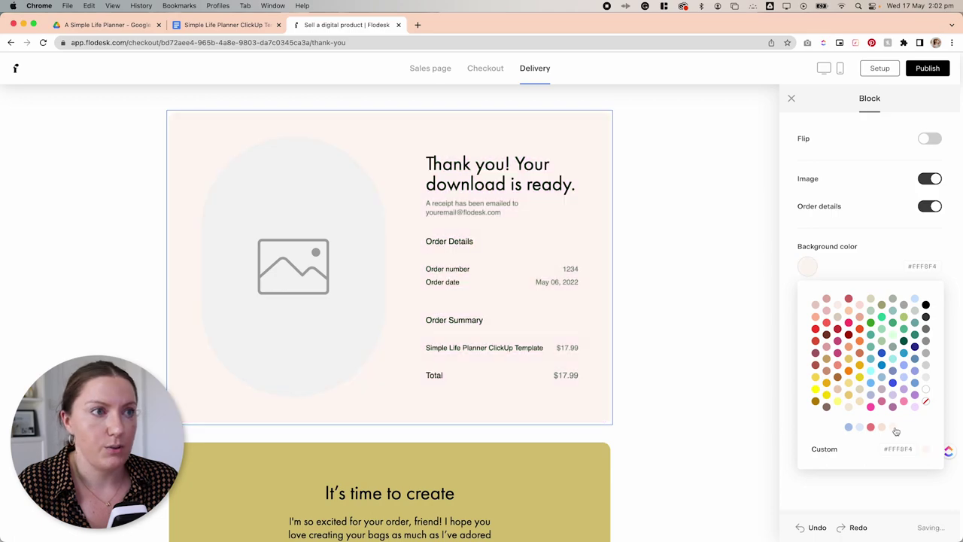
click(340, 231)
click(855, 158)
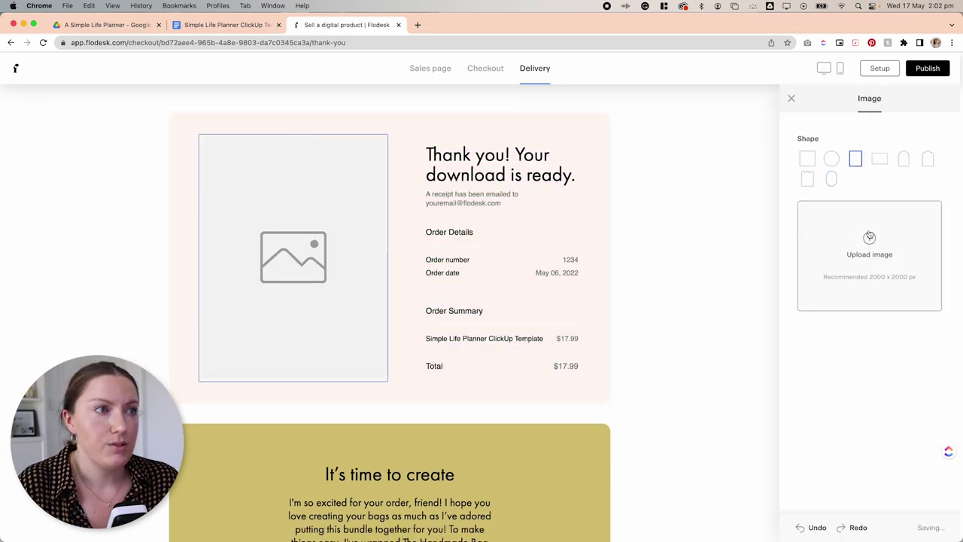
click(873, 249)
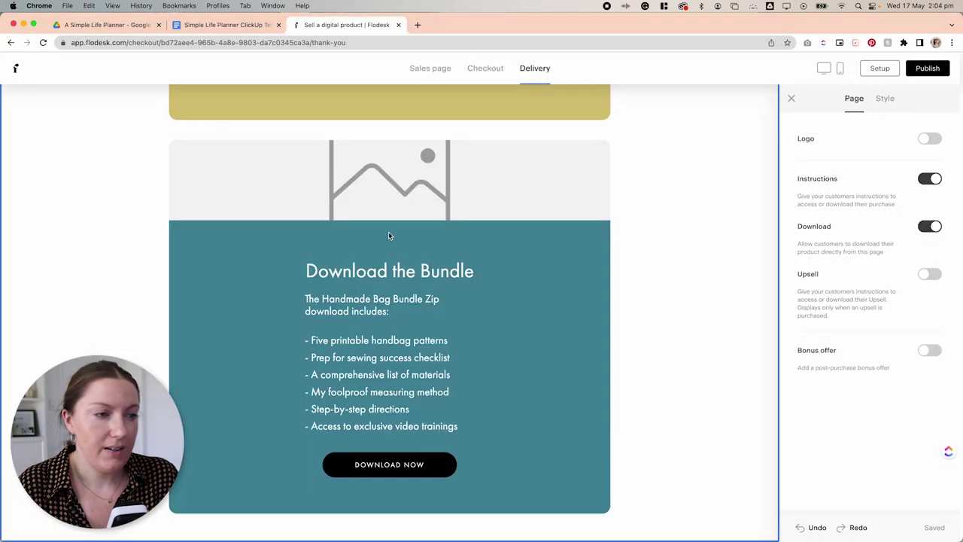
scroll(388, 231, up, 5)
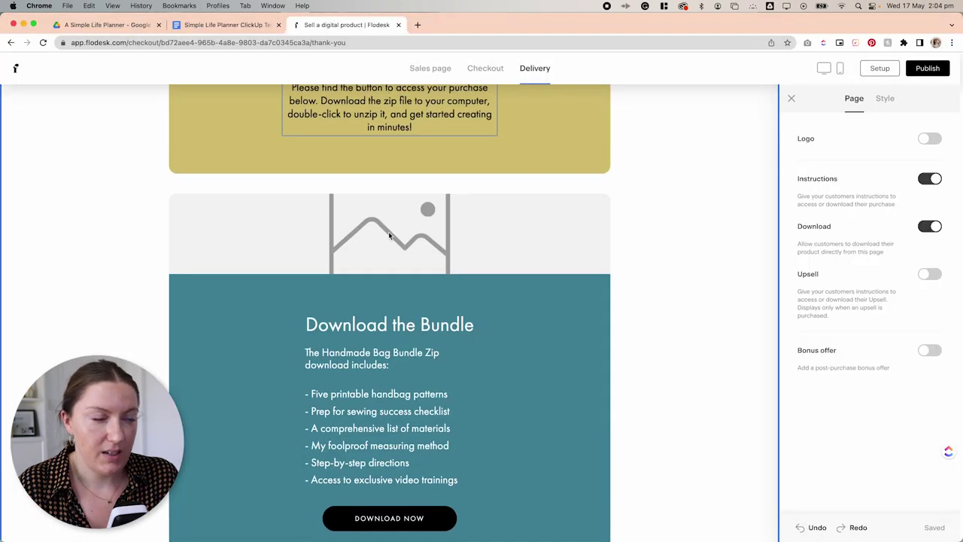
scroll(391, 236, up, 2)
- Select the yellow 'It's time to create' instructions block
click(485, 179)
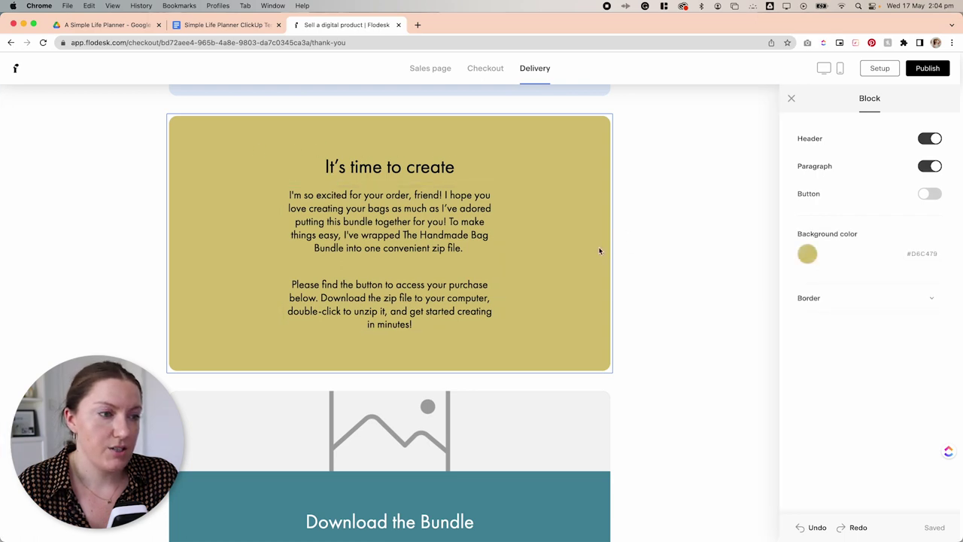
scroll(599, 250, down, 5)
scroll(599, 252, down, 1)
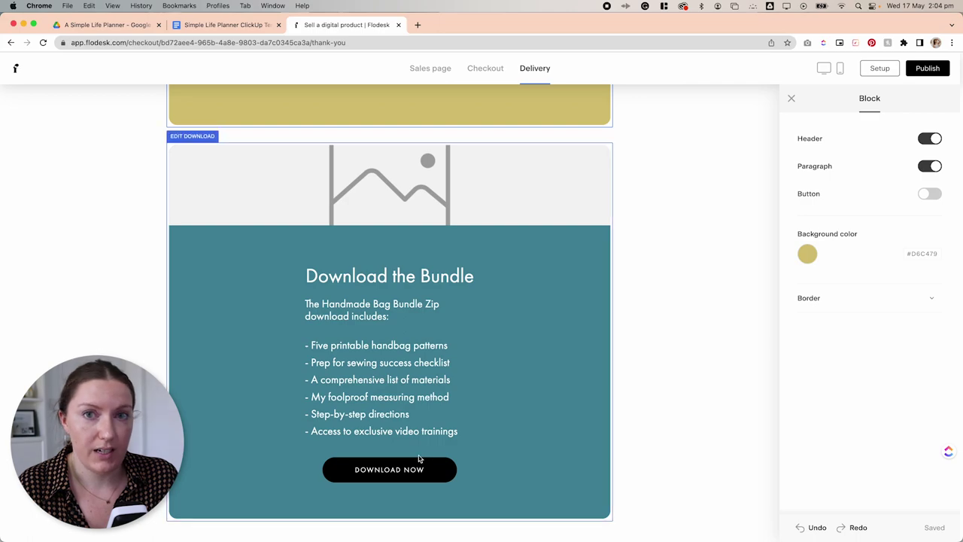
scroll(431, 395, up, 8)
scroll(684, 170, down, 1)
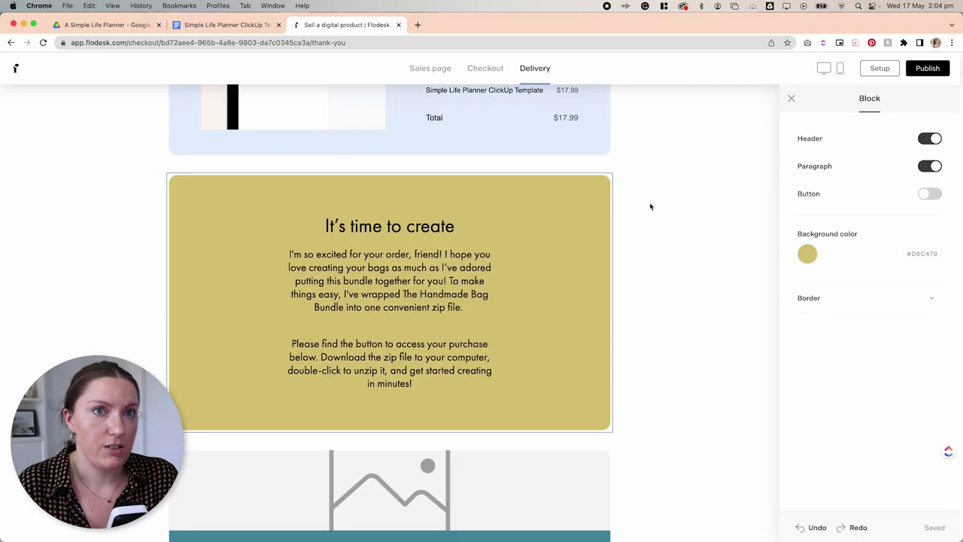
- Turn off the Instructions section in the delivery page settings
click(756, 112)
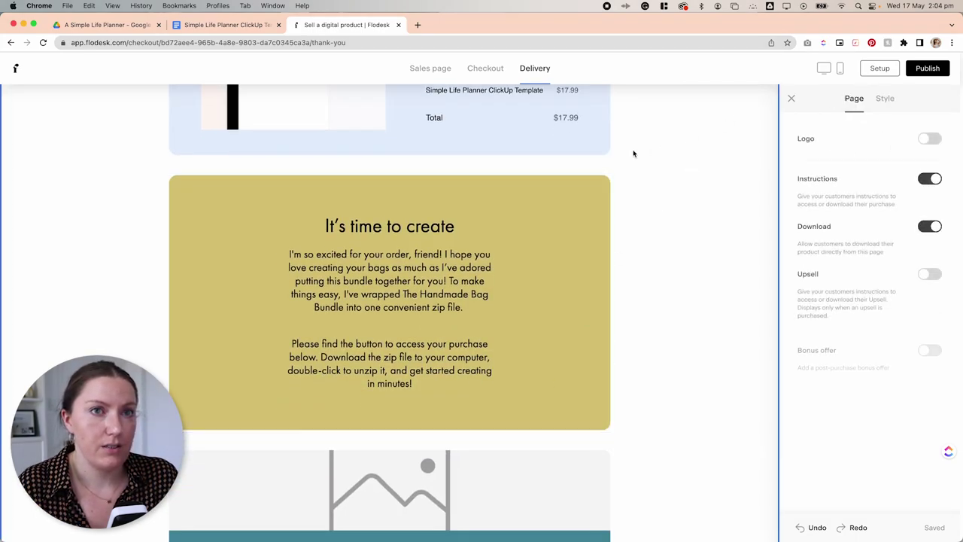
click(933, 186)
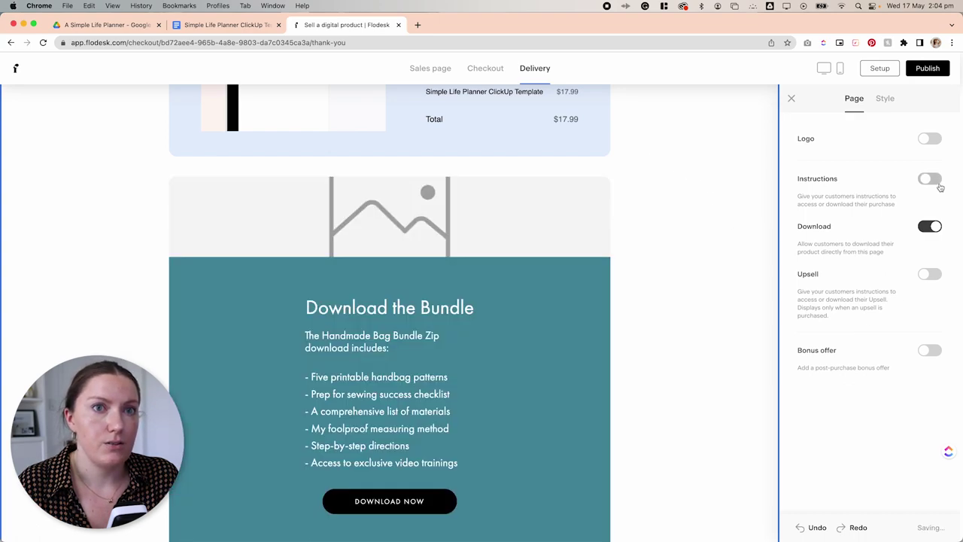
click(790, 99)
- Upload 3.png as the download section's image and set its background to pale peach #FFF8F4
click(598, 219)
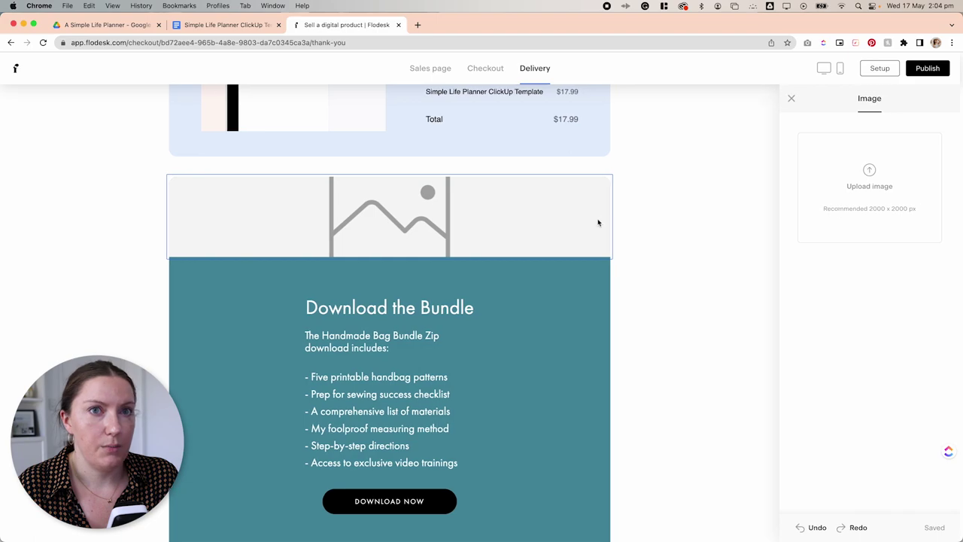
click(867, 176)
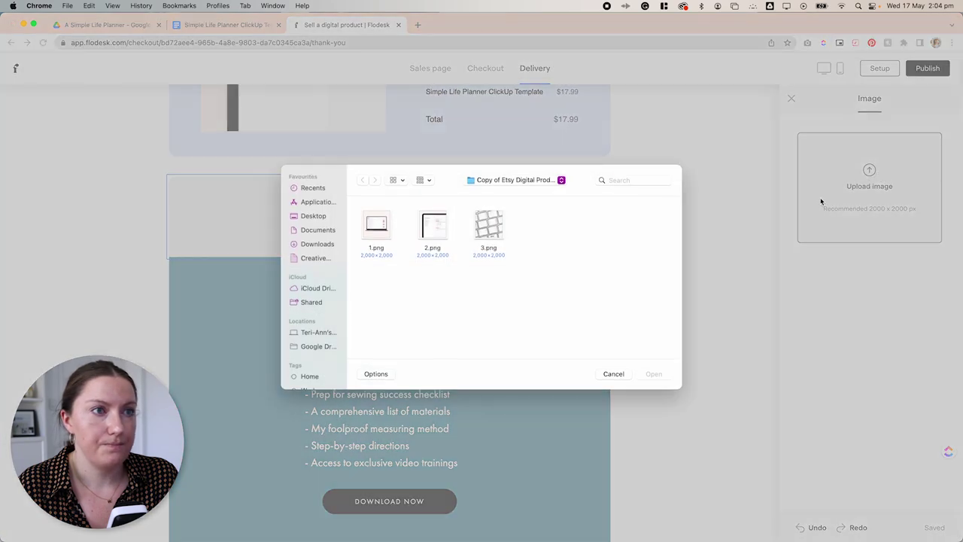
click(496, 231)
click(654, 374)
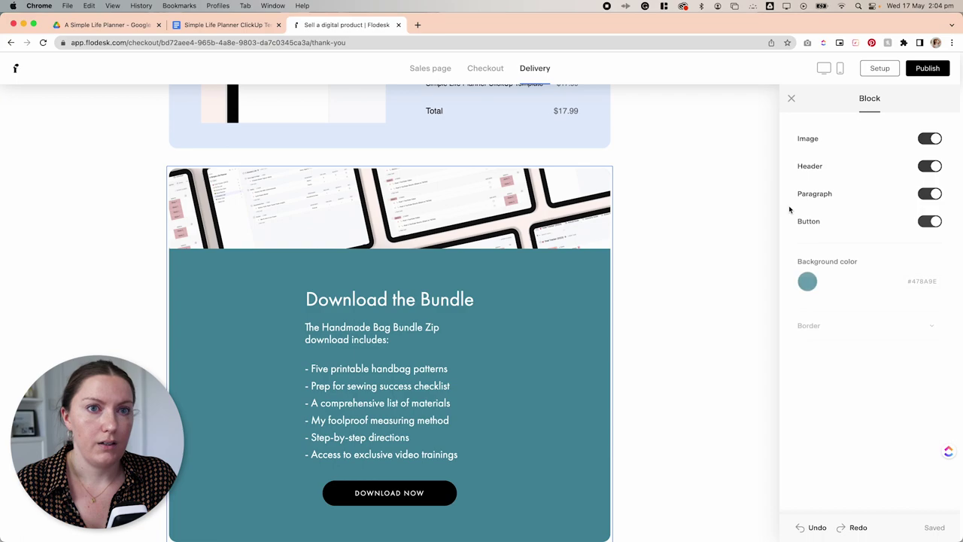
click(808, 281)
click(860, 442)
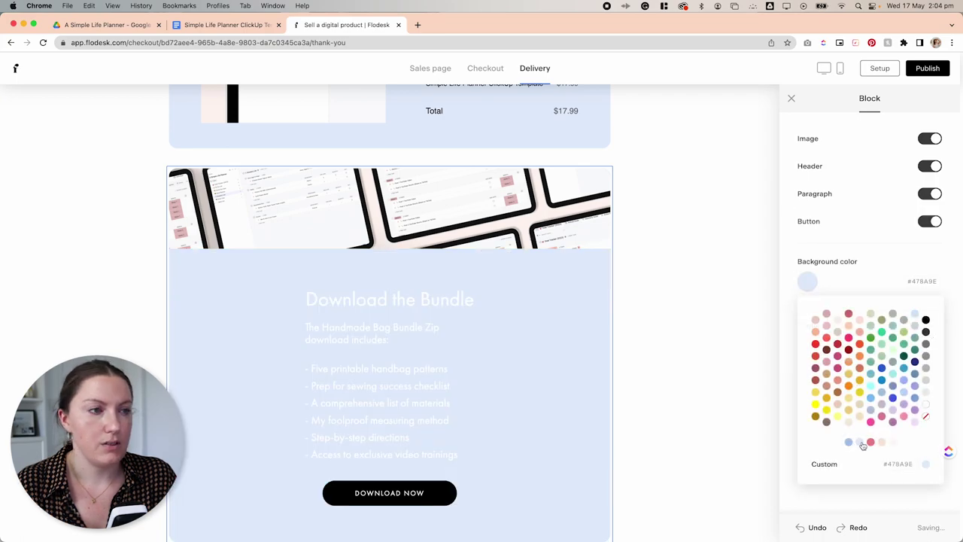
click(893, 442)
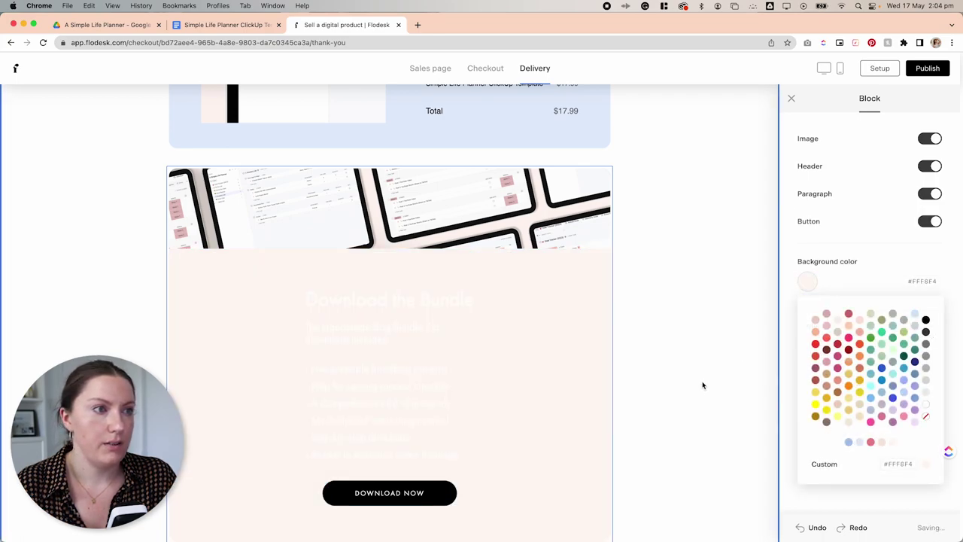
- Retitle the heading from 'Download the Bundle' to 'Download the Template'
click(449, 300)
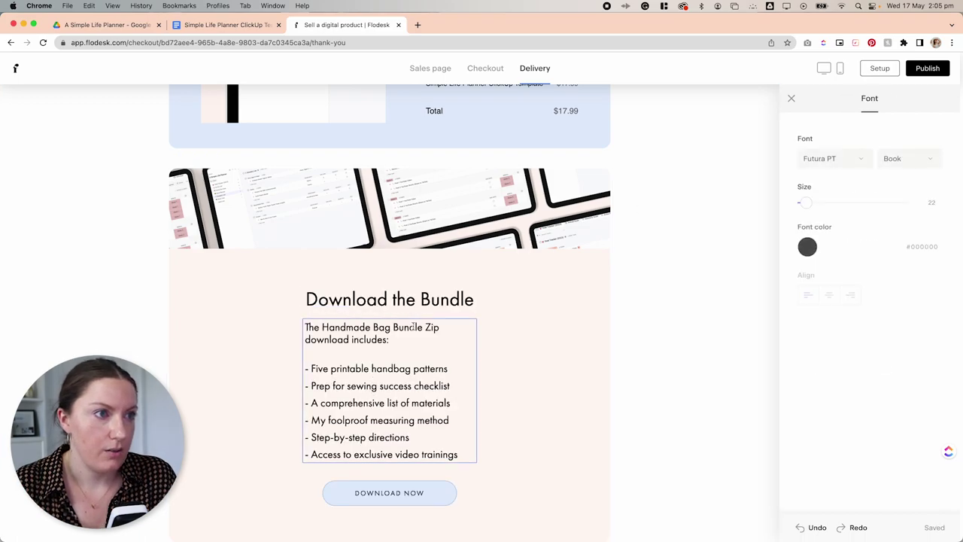
double_click(433, 300)
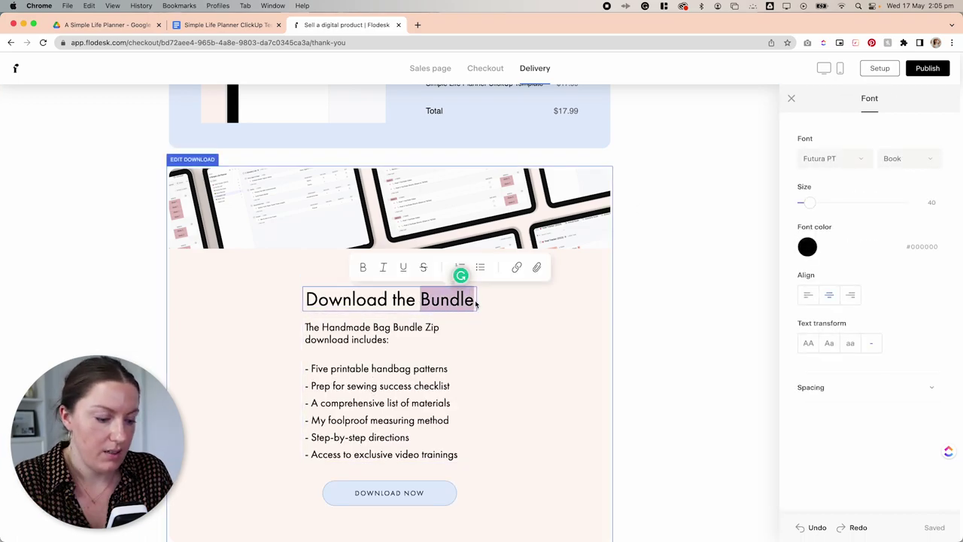
text(Temoa)
key(BackSpace)
key(BackSpace)
text(pok)
key(BackSpace)
key(BackSpace)
text(late)
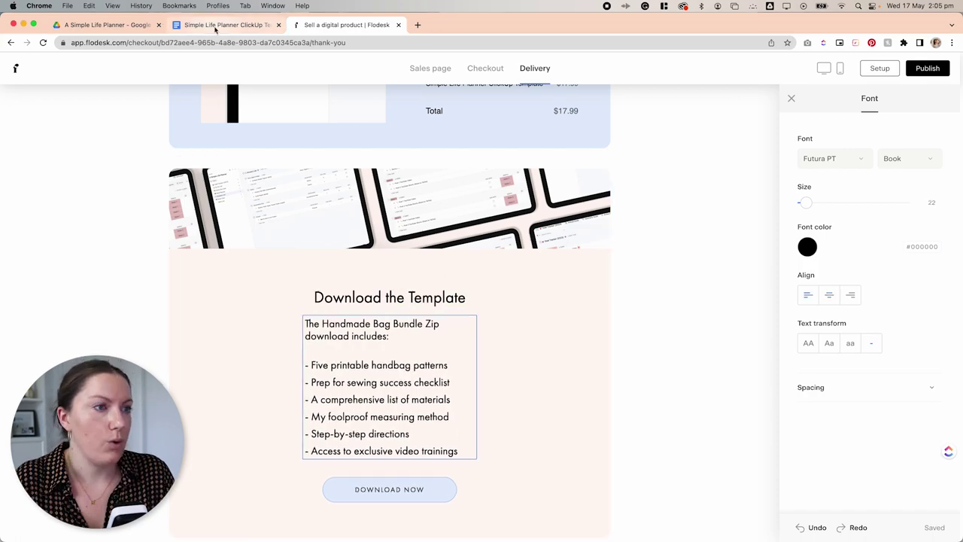
- Paste the Download PDF File, Install the Template and Watch the Tutorial steps from Google Docs over the paragraph
key(ctrl+shift+Tab)
scroll(381, 287, up, 15)
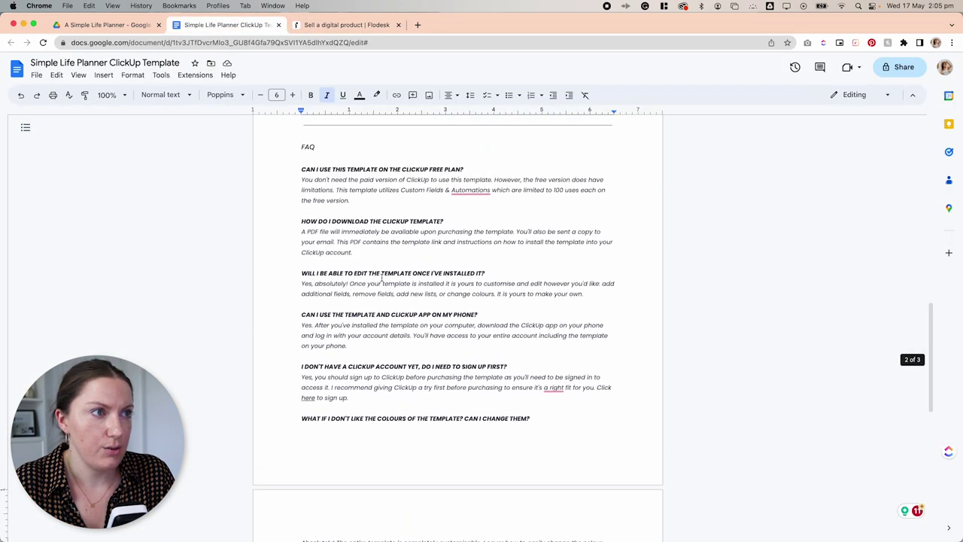
scroll(381, 278, up, 10)
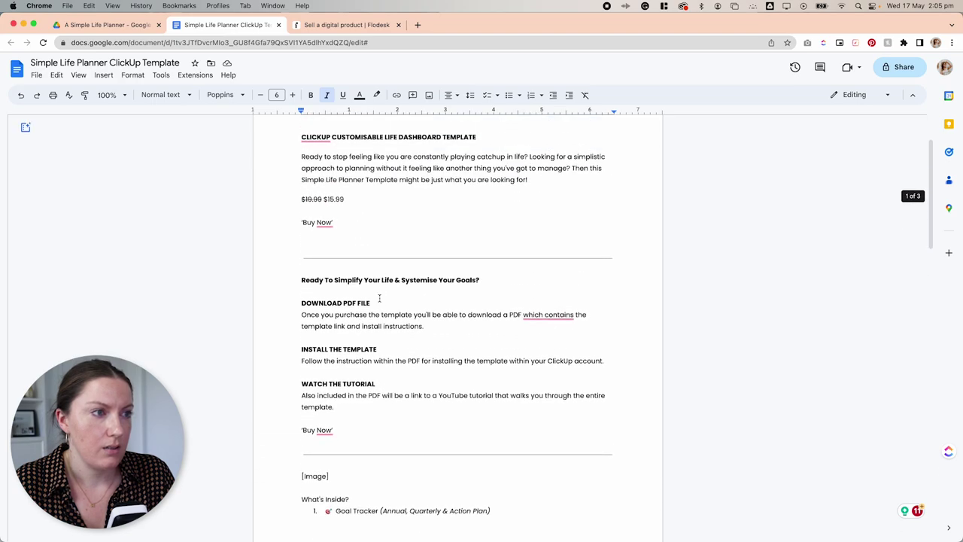
double_click(410, 328)
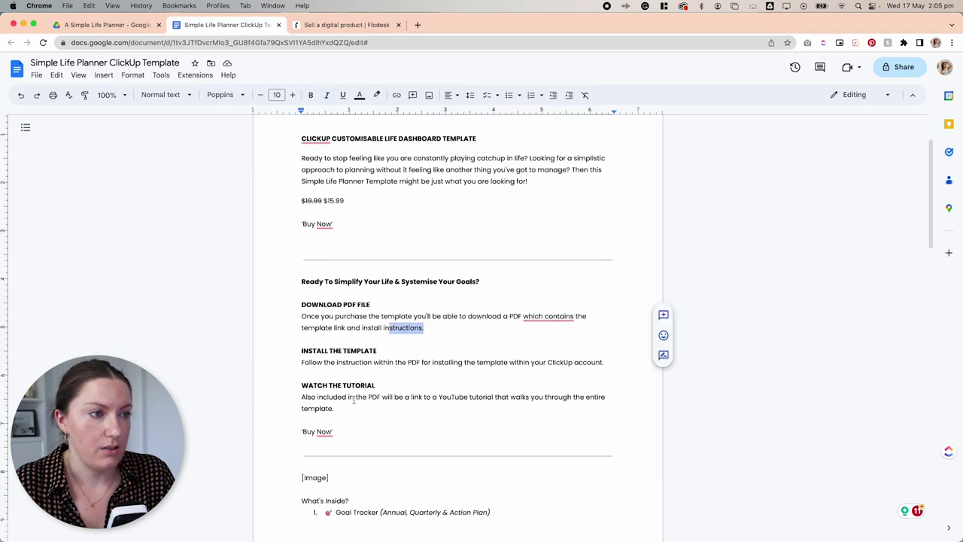
drag(347, 404, 302, 304)
key(super+c)
click(346, 24)
key(super+a)
key(super+v)
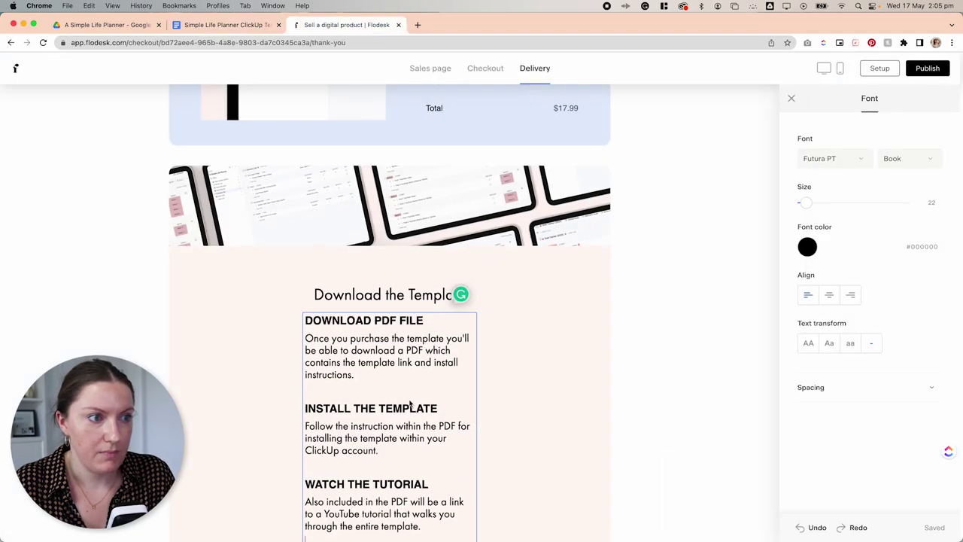
scroll(408, 398, down, 3)
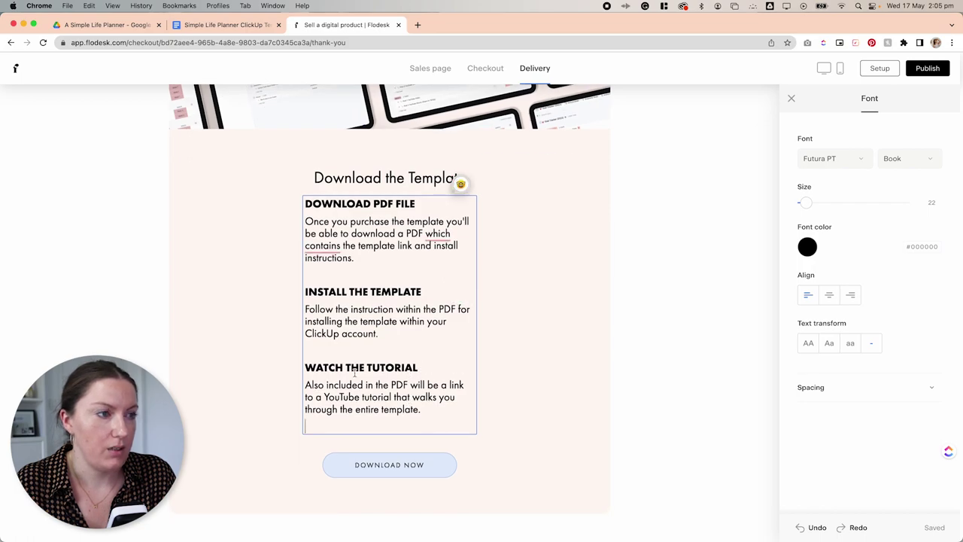
click(526, 404)
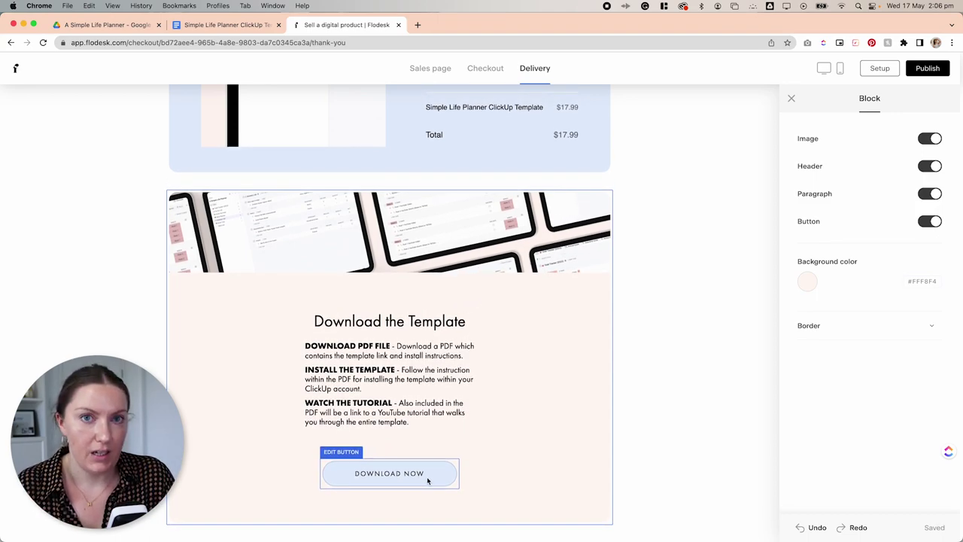
- Preview the ClickUp Planner Link PDF in Google Drive, then go back to the A Simple Life Planner folder
click(103, 27)
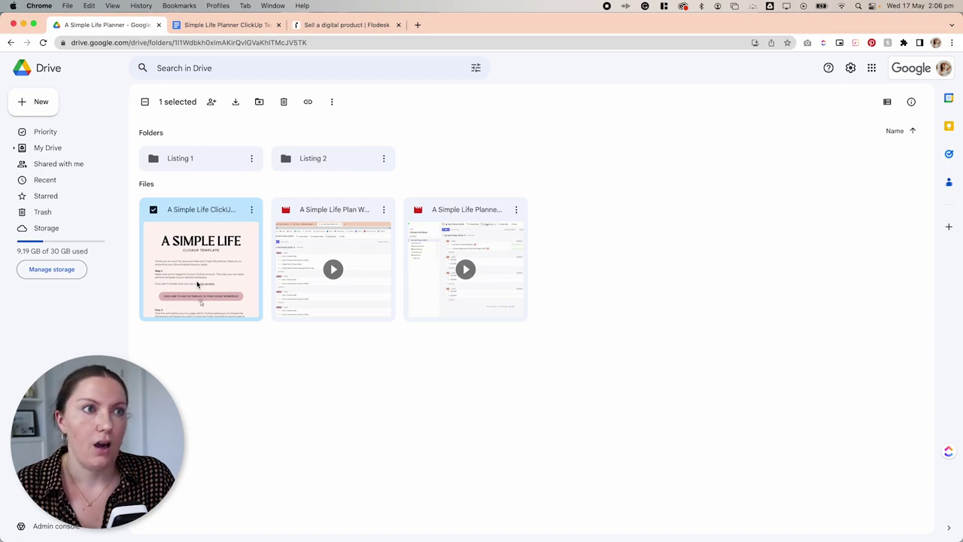
double_click(198, 284)
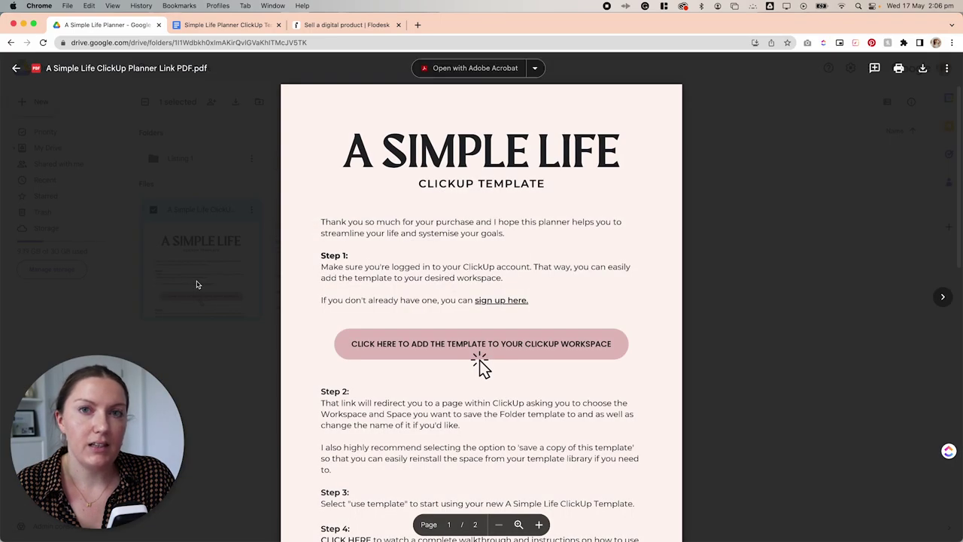
scroll(198, 283, down, 2)
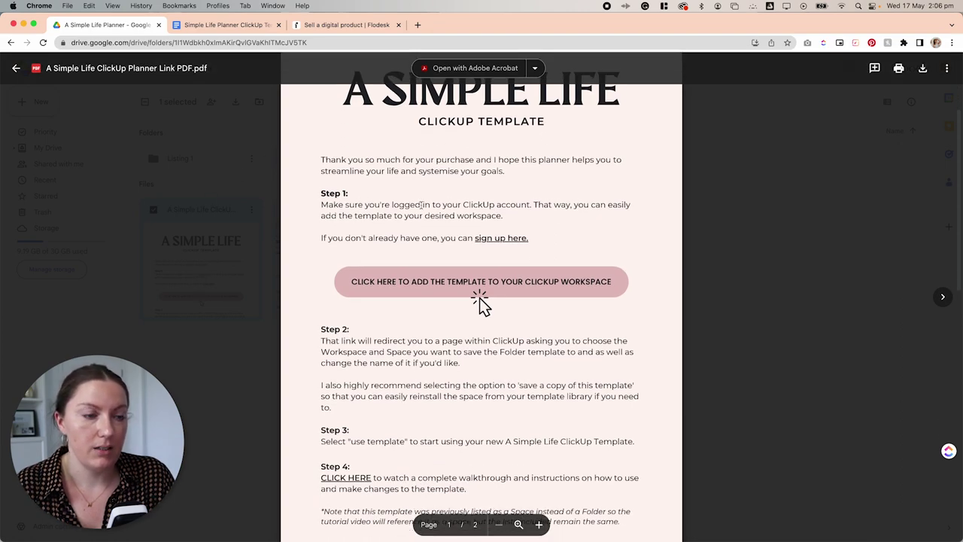
scroll(566, 273, down, 1)
scroll(566, 272, down, 2)
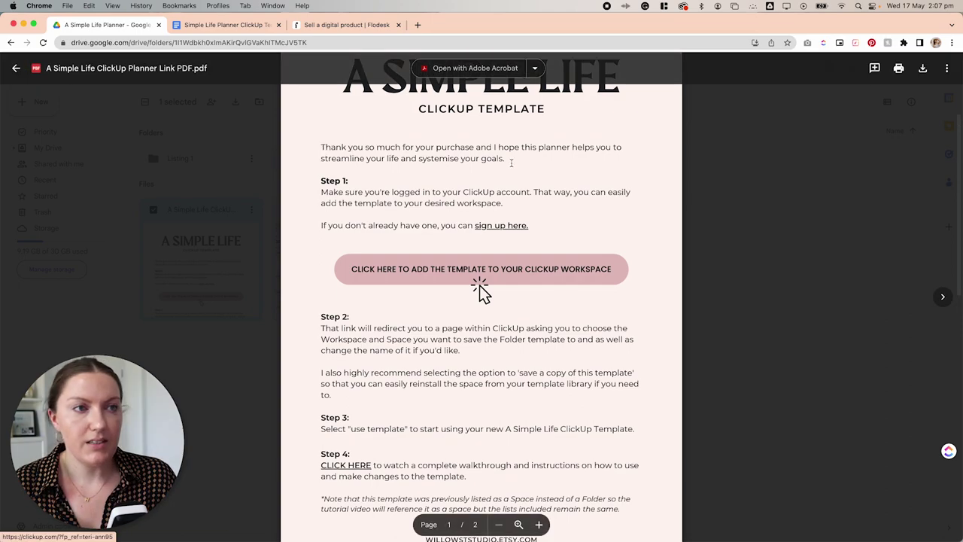
scroll(462, 194, up, 2)
scroll(479, 331, down, 2)
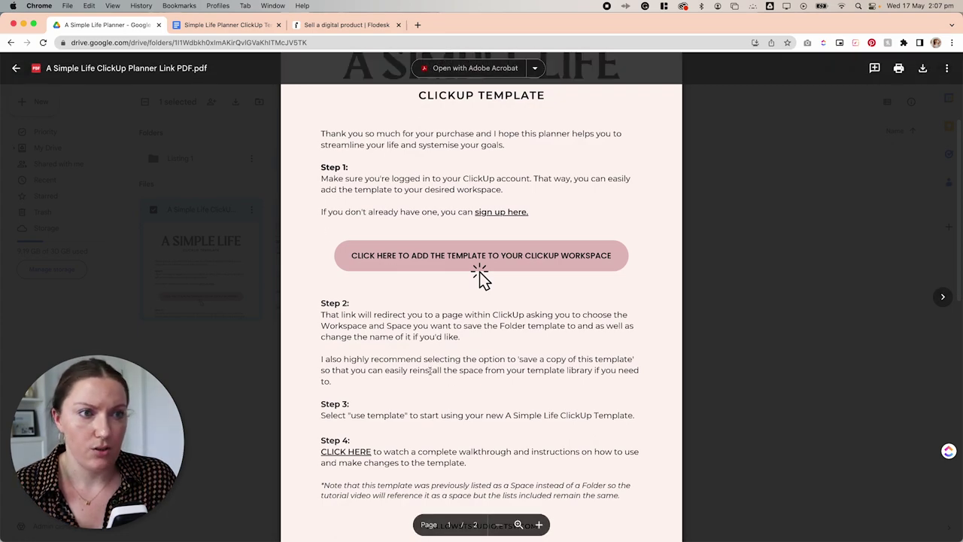
scroll(480, 271, down, 1)
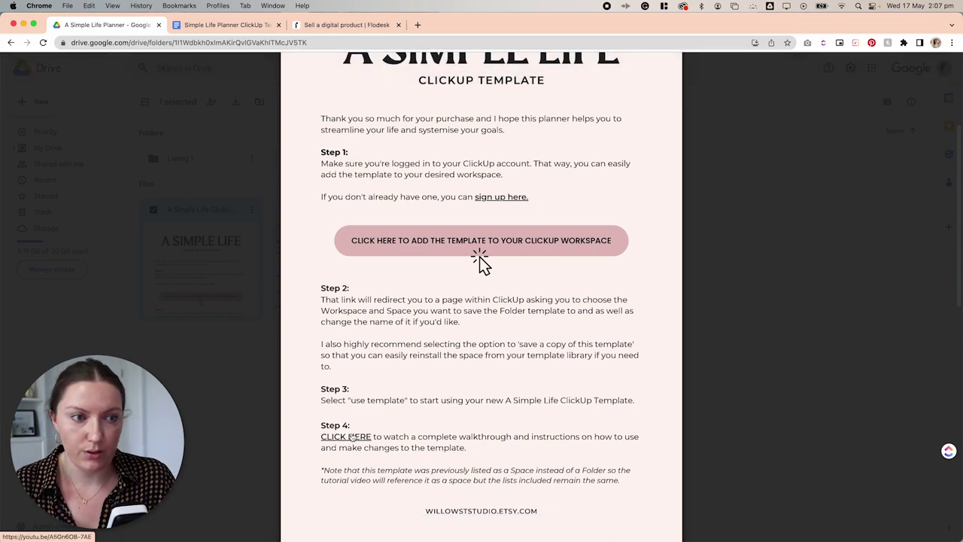
scroll(353, 436, up, 2)
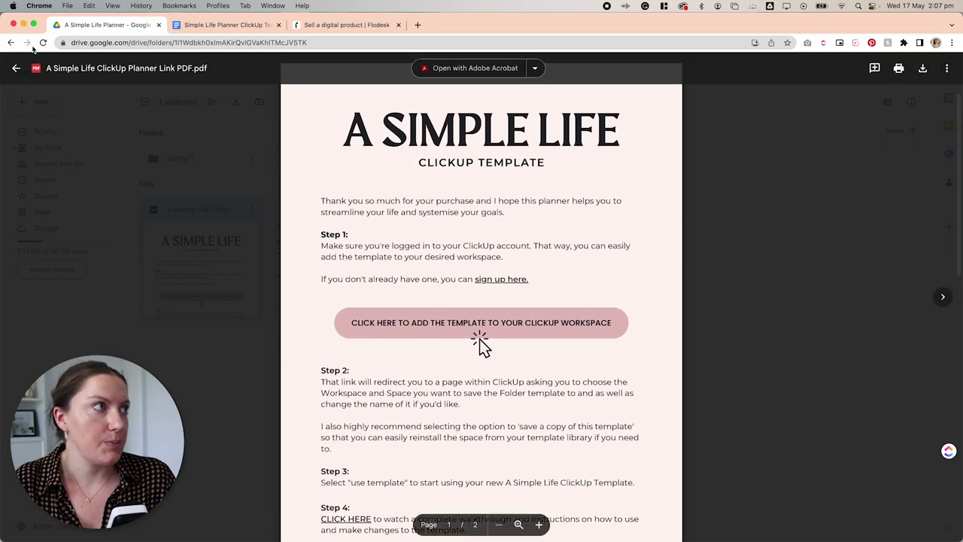
click(14, 68)
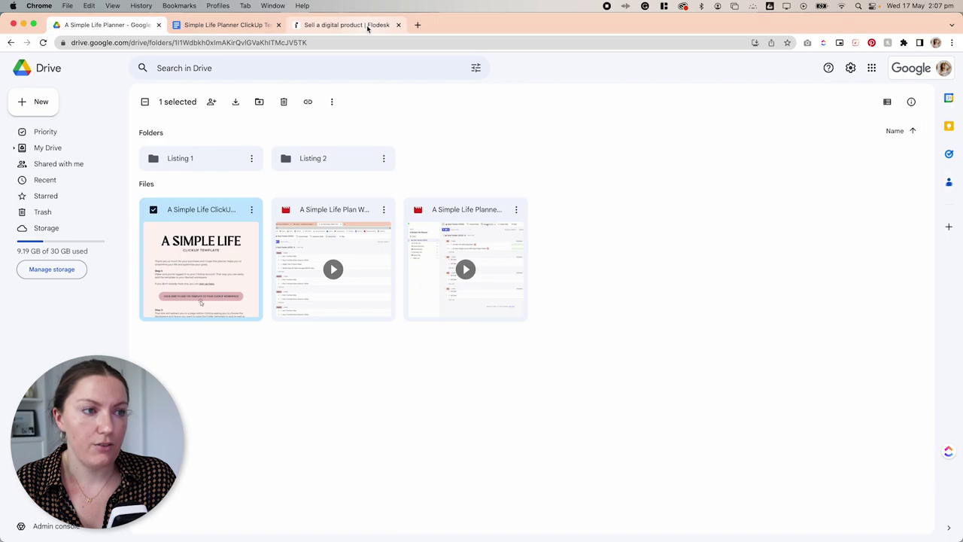
- Open the Download Now button's file download link setting, then return to the Google Drive folder
click(367, 26)
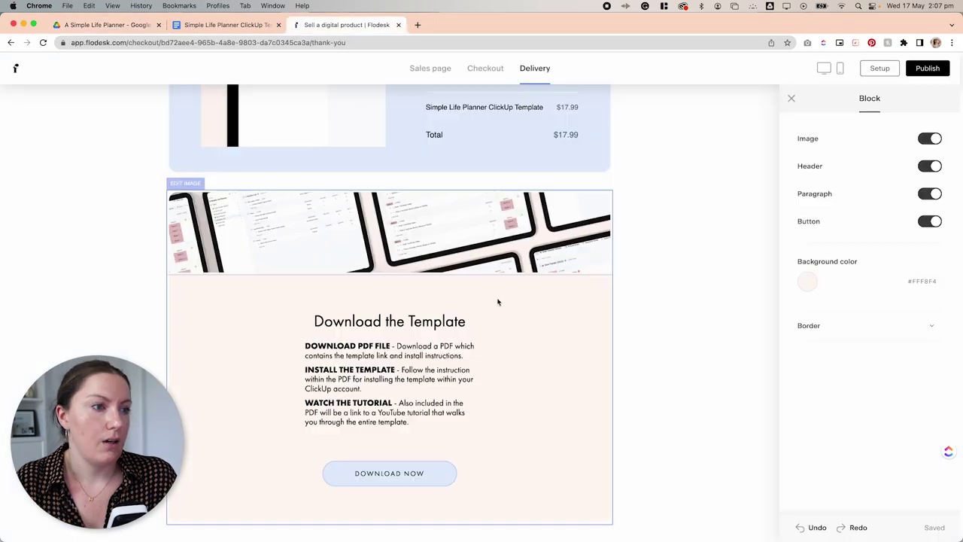
click(406, 481)
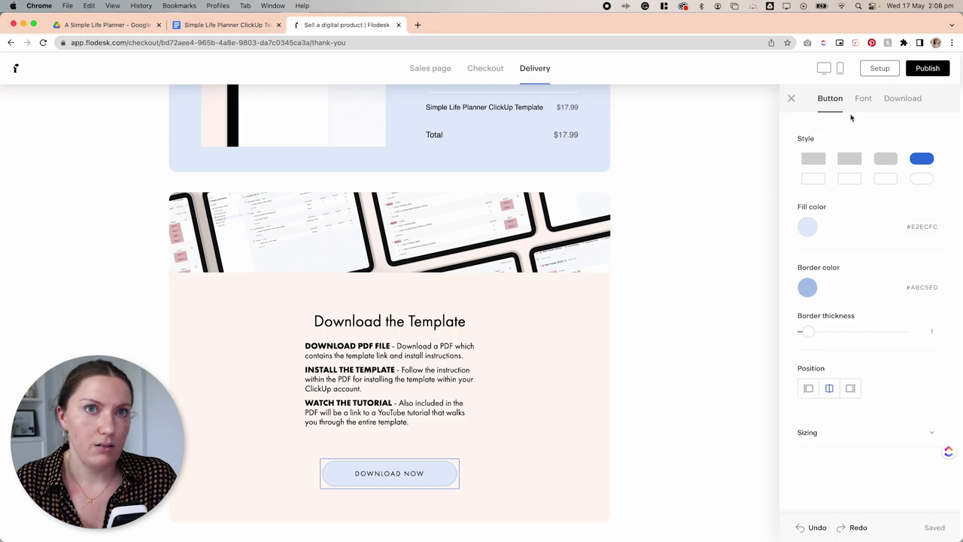
click(902, 103)
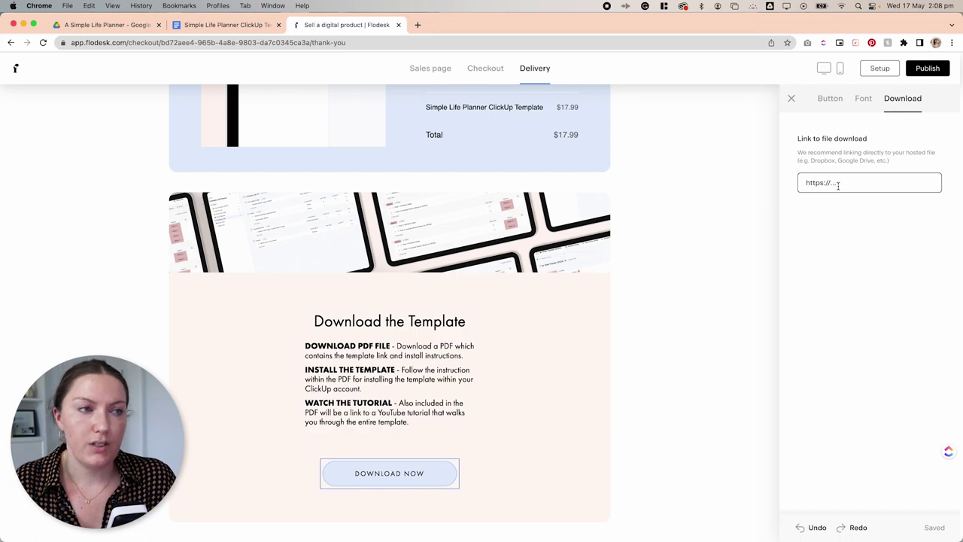
click(113, 25)
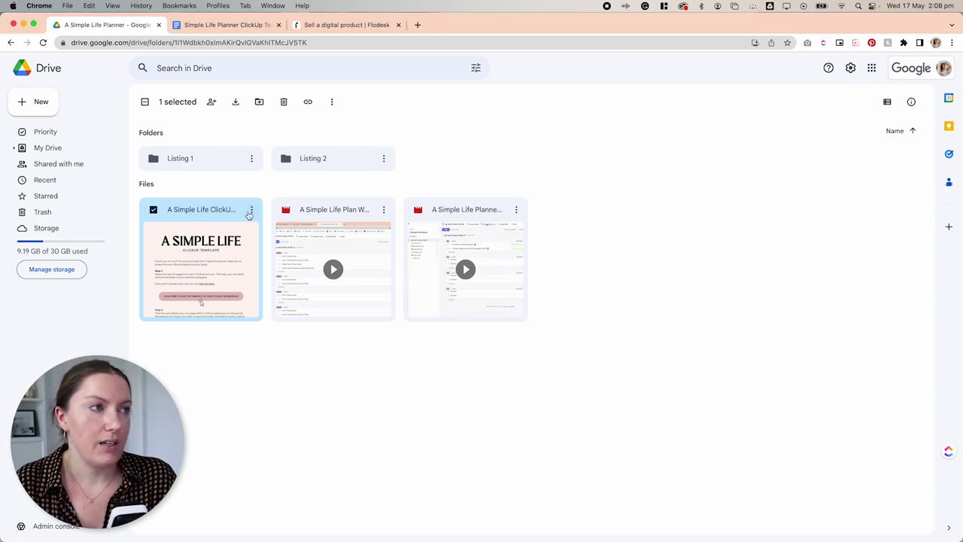
- Make the ClickUp Planner PDF viewable by anyone with the link and copy its share link
click(251, 210)
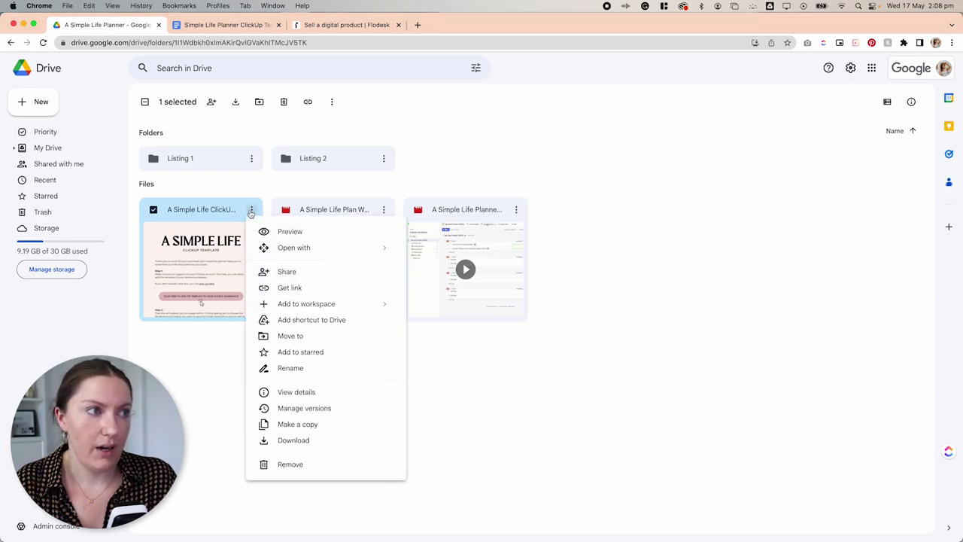
click(286, 288)
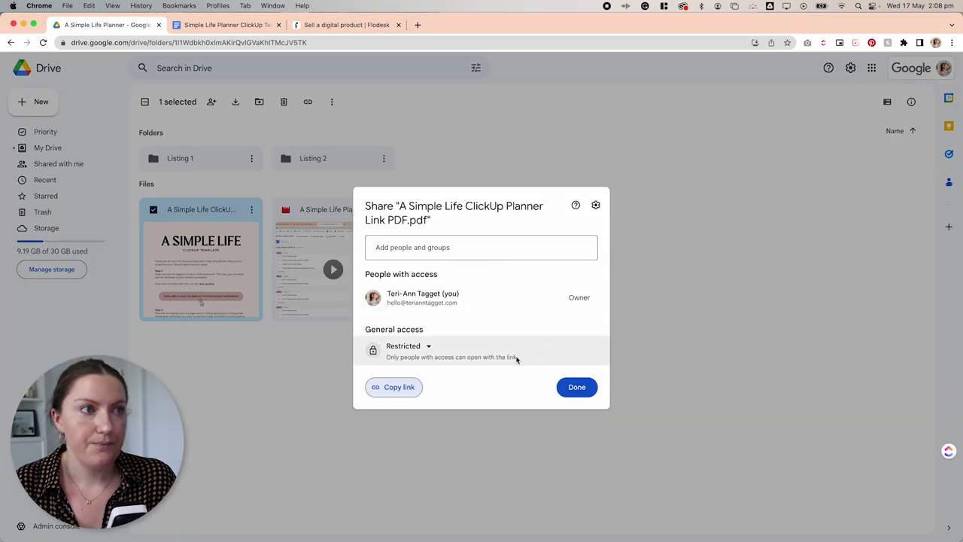
click(425, 350)
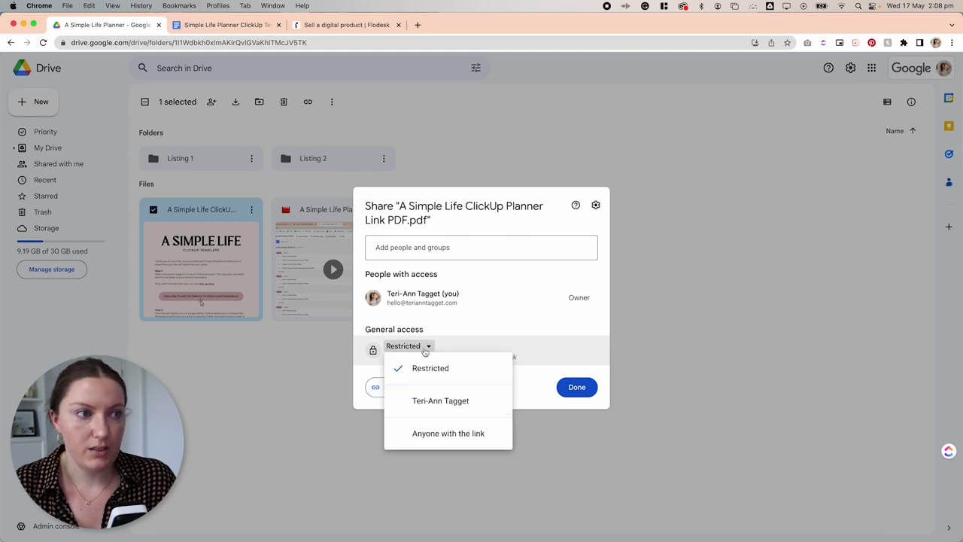
click(469, 434)
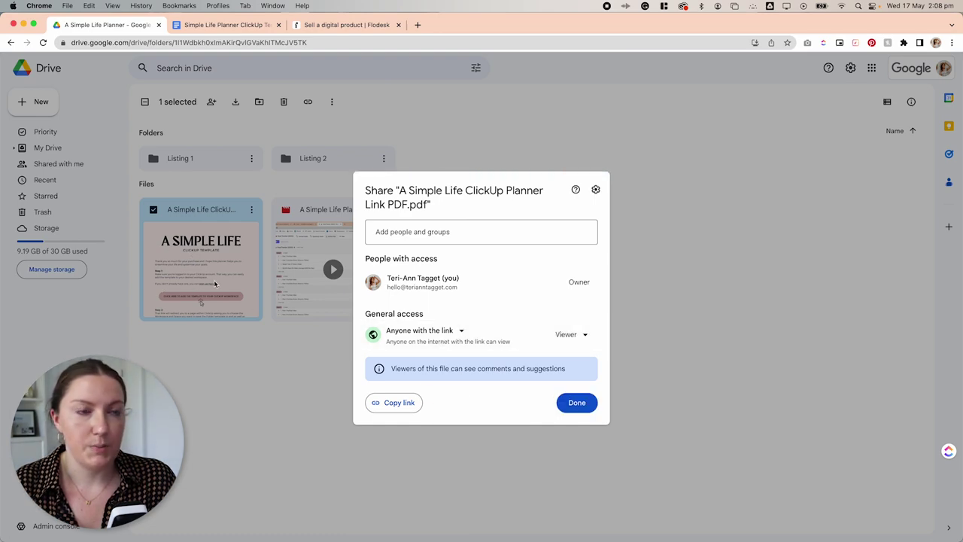
click(403, 406)
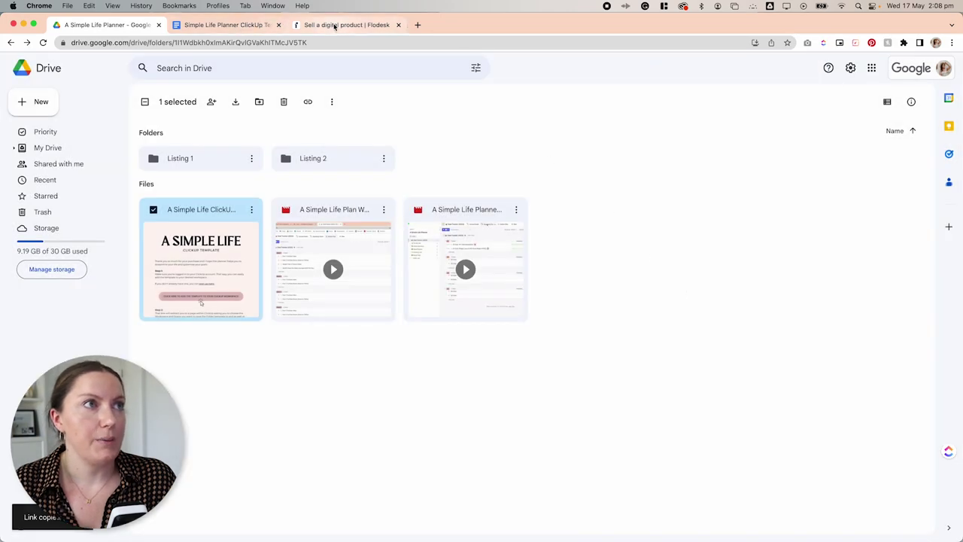
click(334, 25)
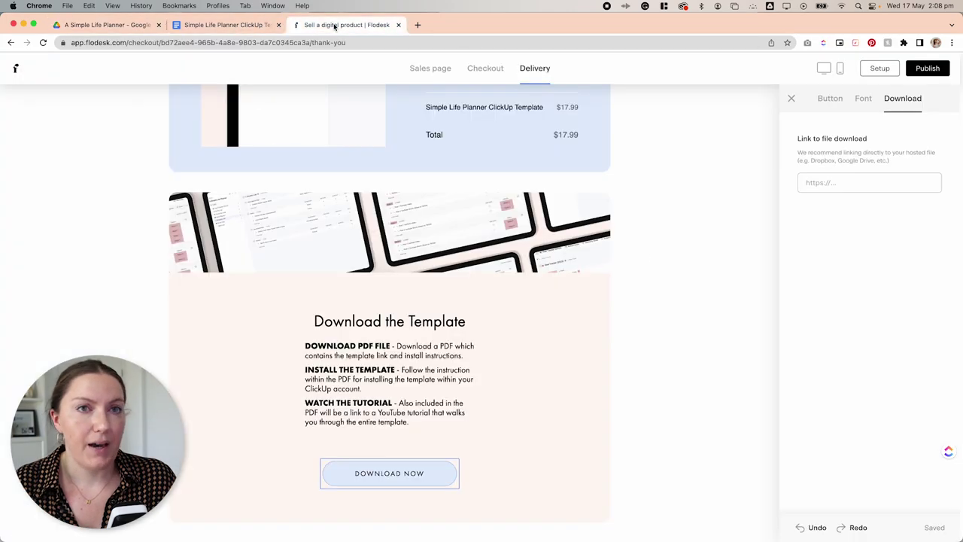
- Paste the Drive PDF link as the Download Now button's file download link
click(815, 185)
key(cmd+v)
click(842, 214)
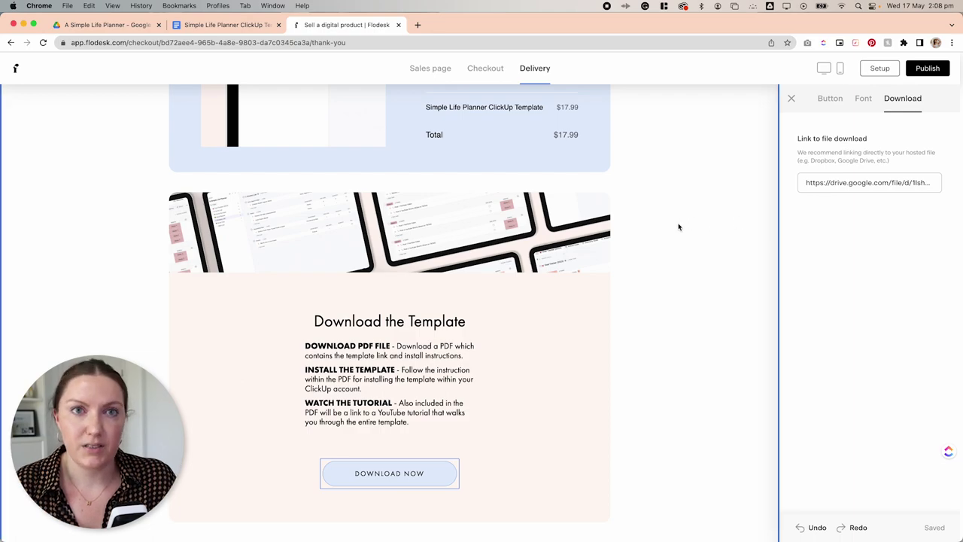
click(791, 98)
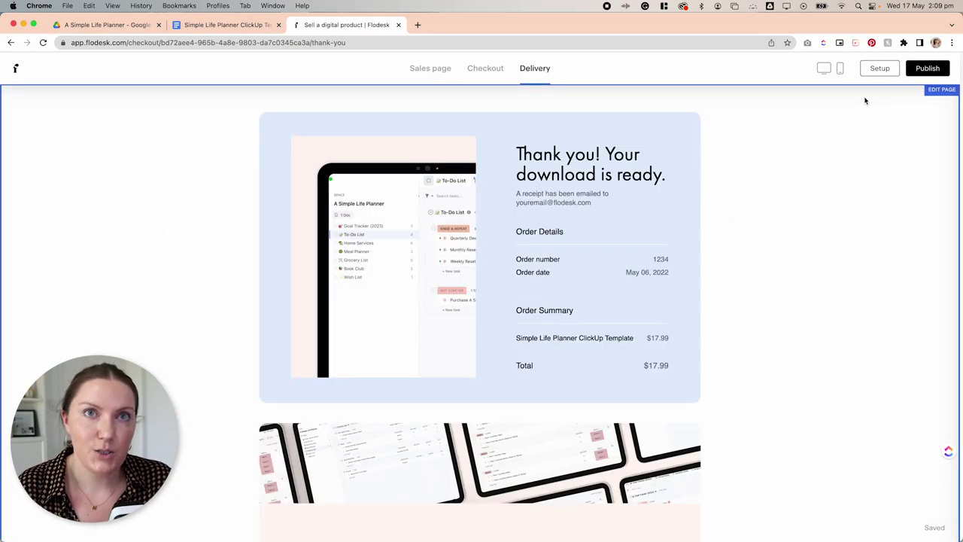
- Publish the checkout and copy its public web address into a new tab
click(926, 68)
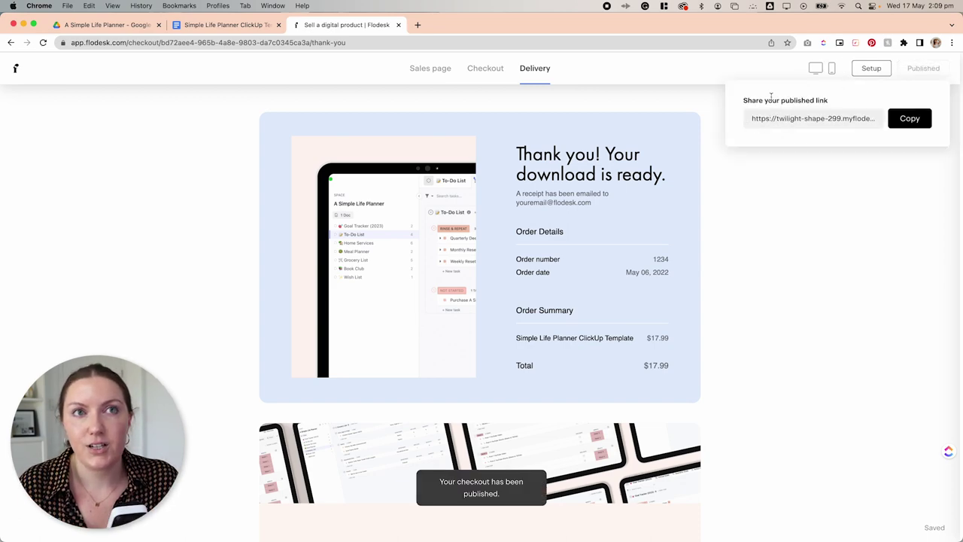
click(909, 118)
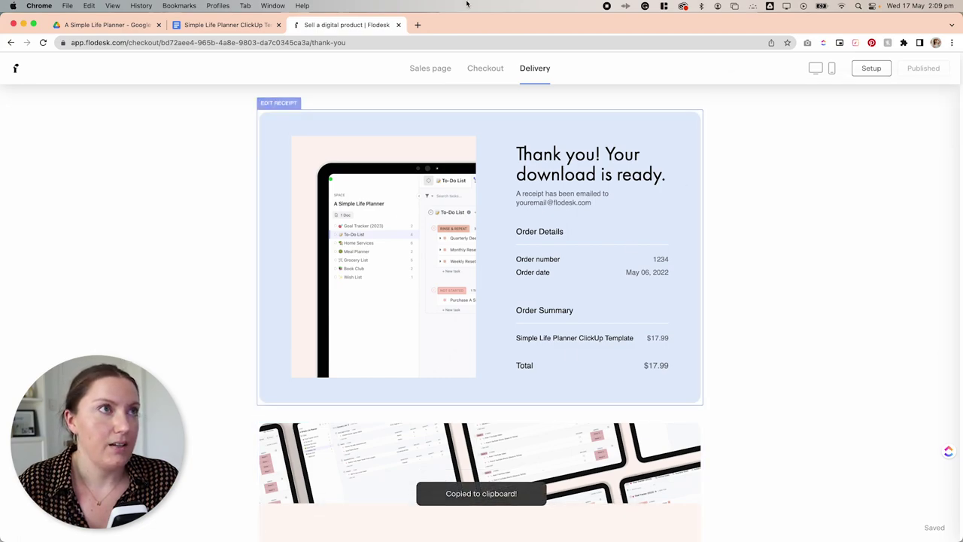
click(418, 24)
- Load the live sales page and follow BUY NOW to the $17.99 checkout, then return to the editor
key(super+v)
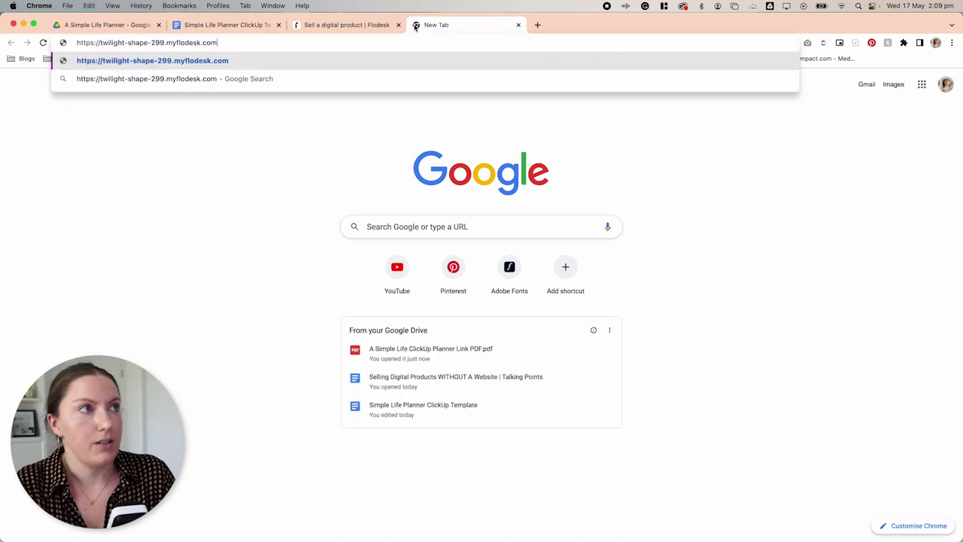
key(Return)
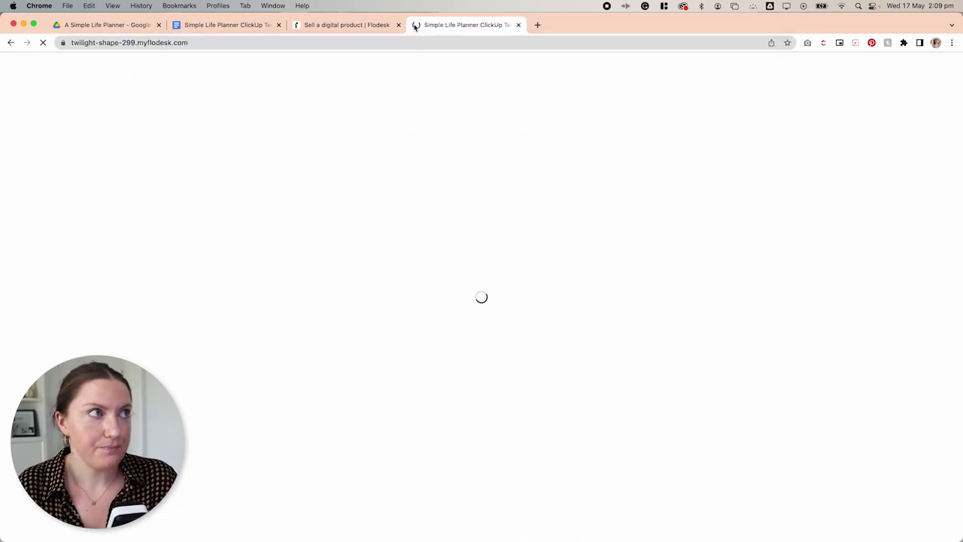
scroll(102, 103, down, 8)
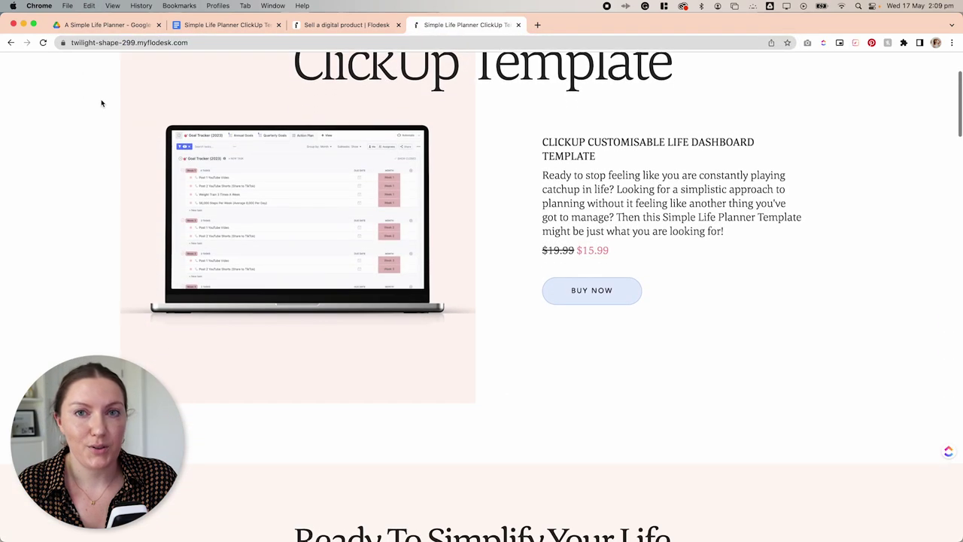
scroll(102, 103, down, 10)
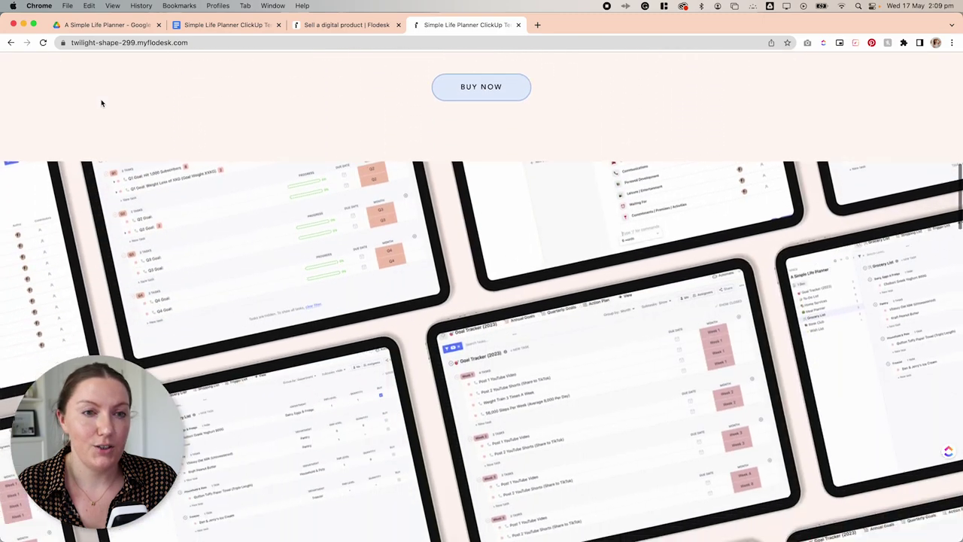
scroll(101, 98, down, 10)
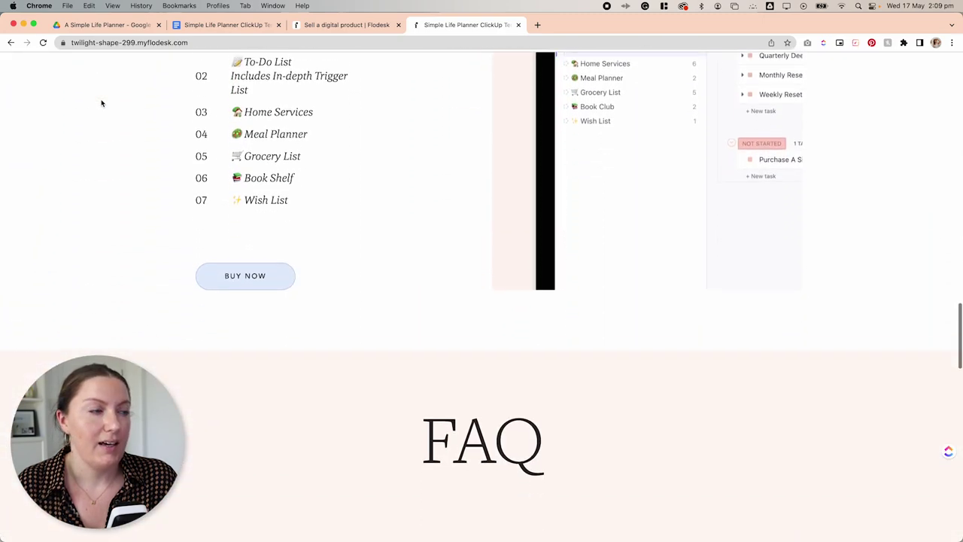
click(252, 242)
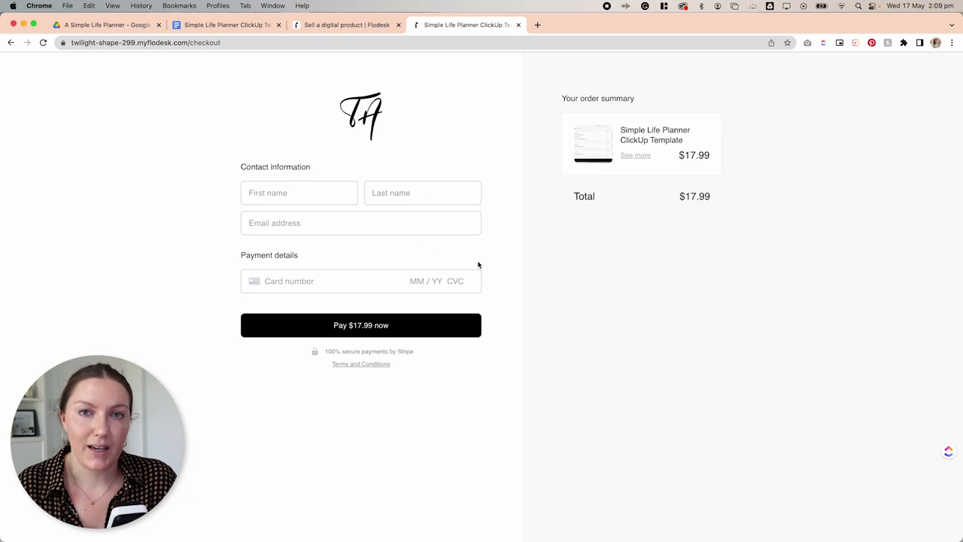
click(346, 25)
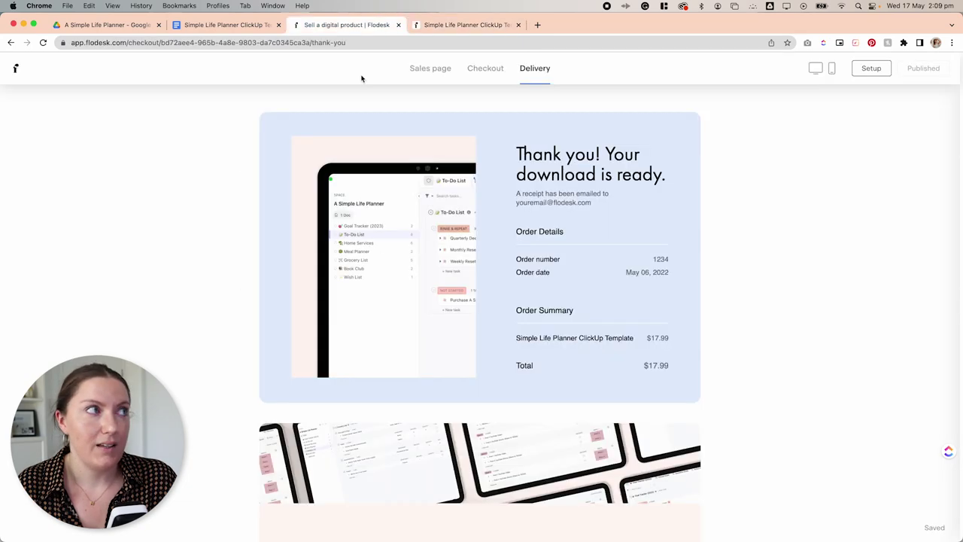
- View visitor, order and sales stats for the new checkout and A Simple Life ClickUp Template
click(18, 69)
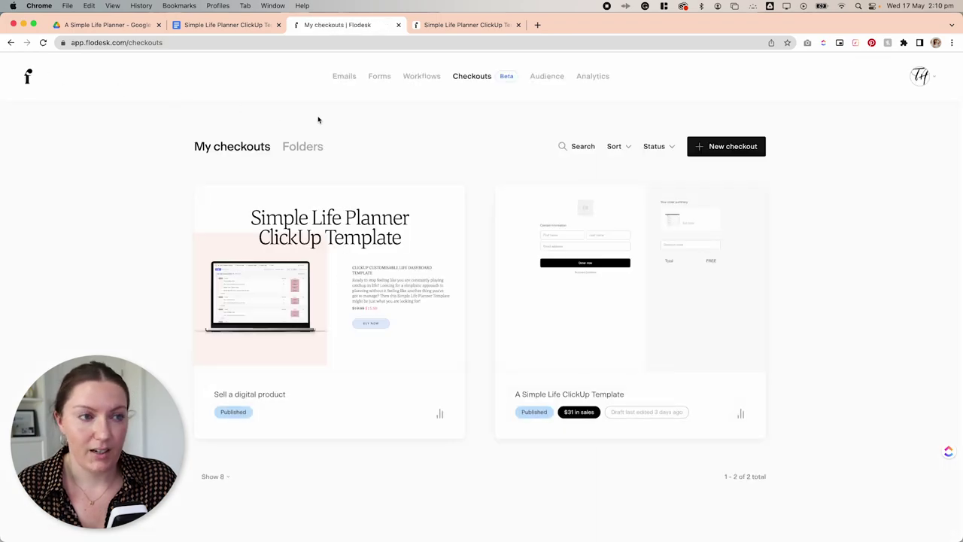
mouse_move(230, 277)
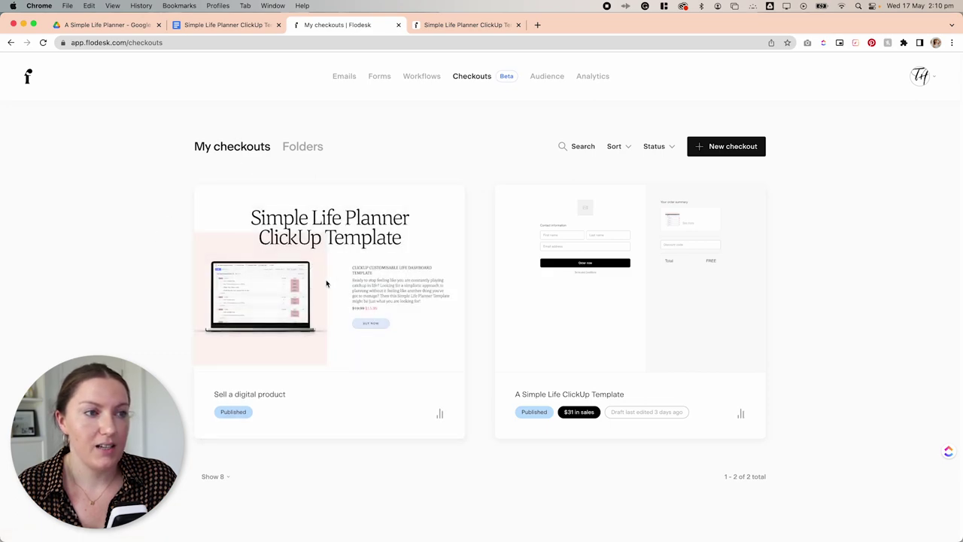
mouse_move(424, 398)
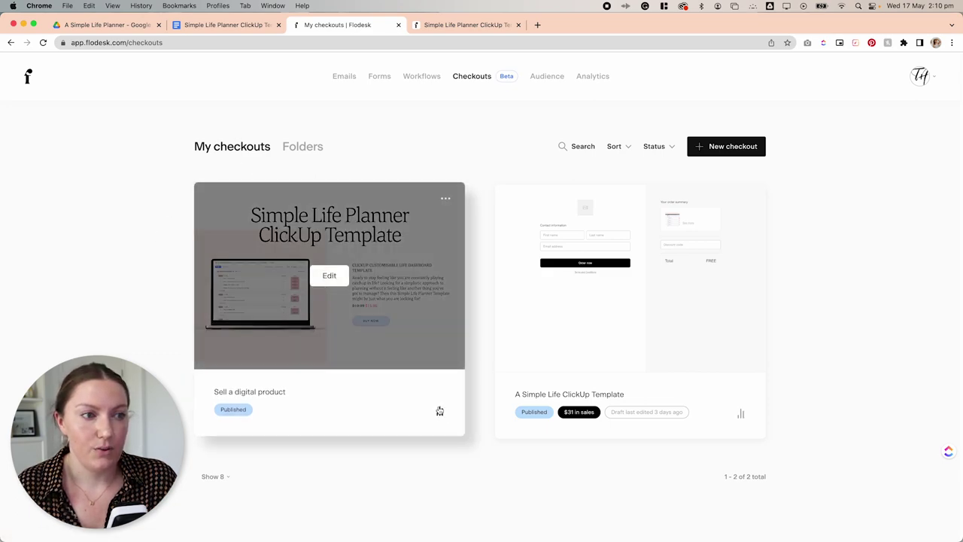
click(440, 415)
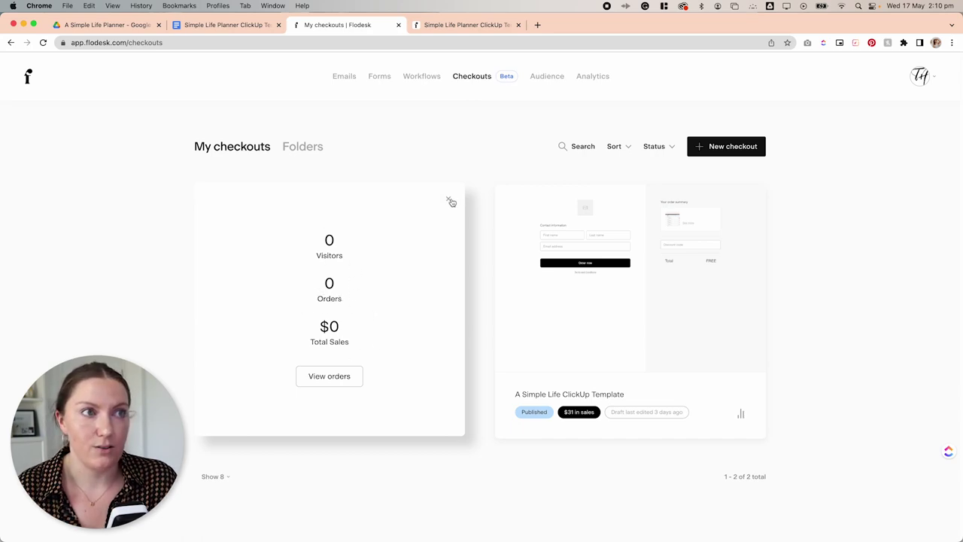
click(448, 199)
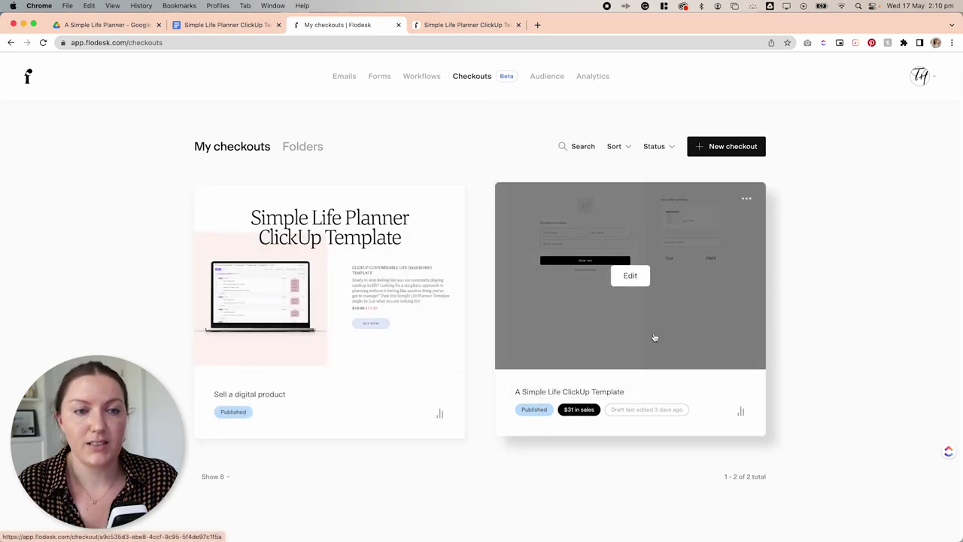
click(739, 413)
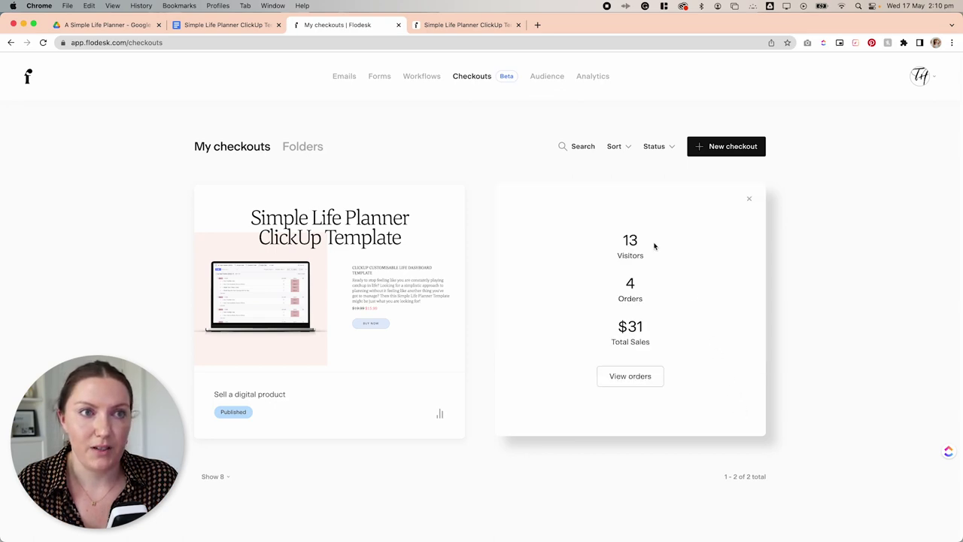